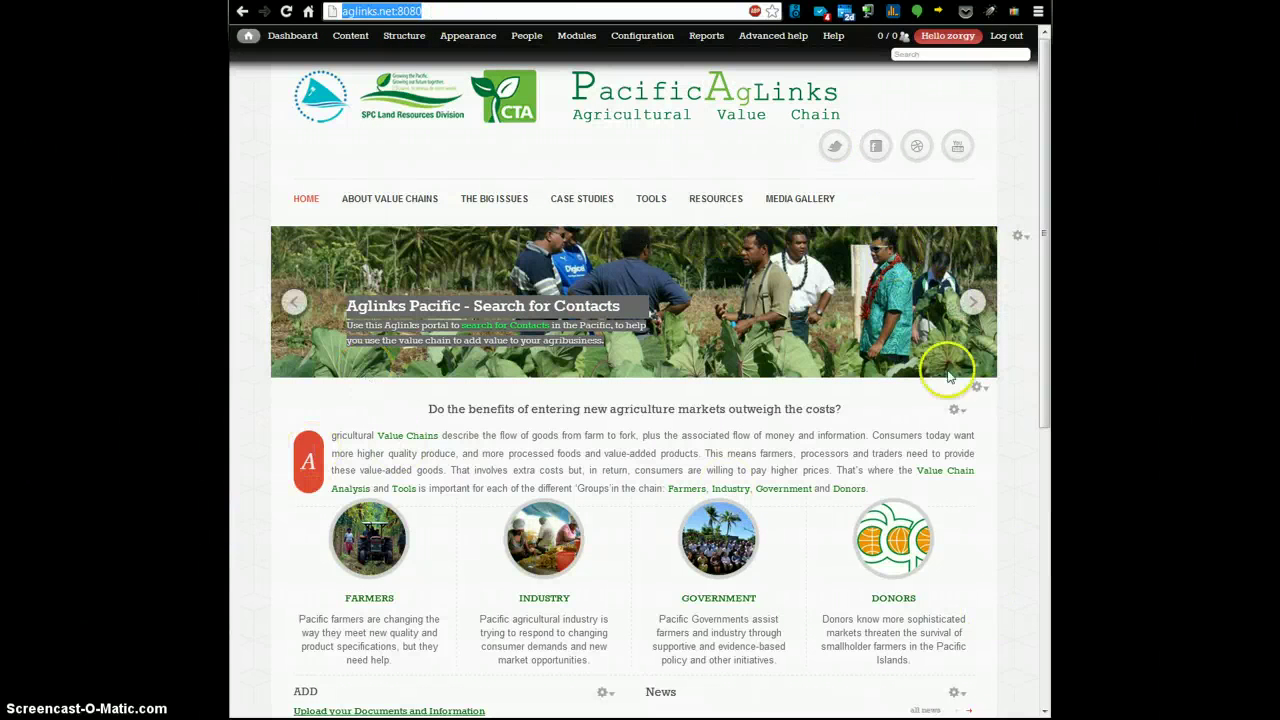
- Open the news article "Mobile technologies to improve access to market information" from the home page's News block and skim its text
scroll(750, 430, "down", 3)
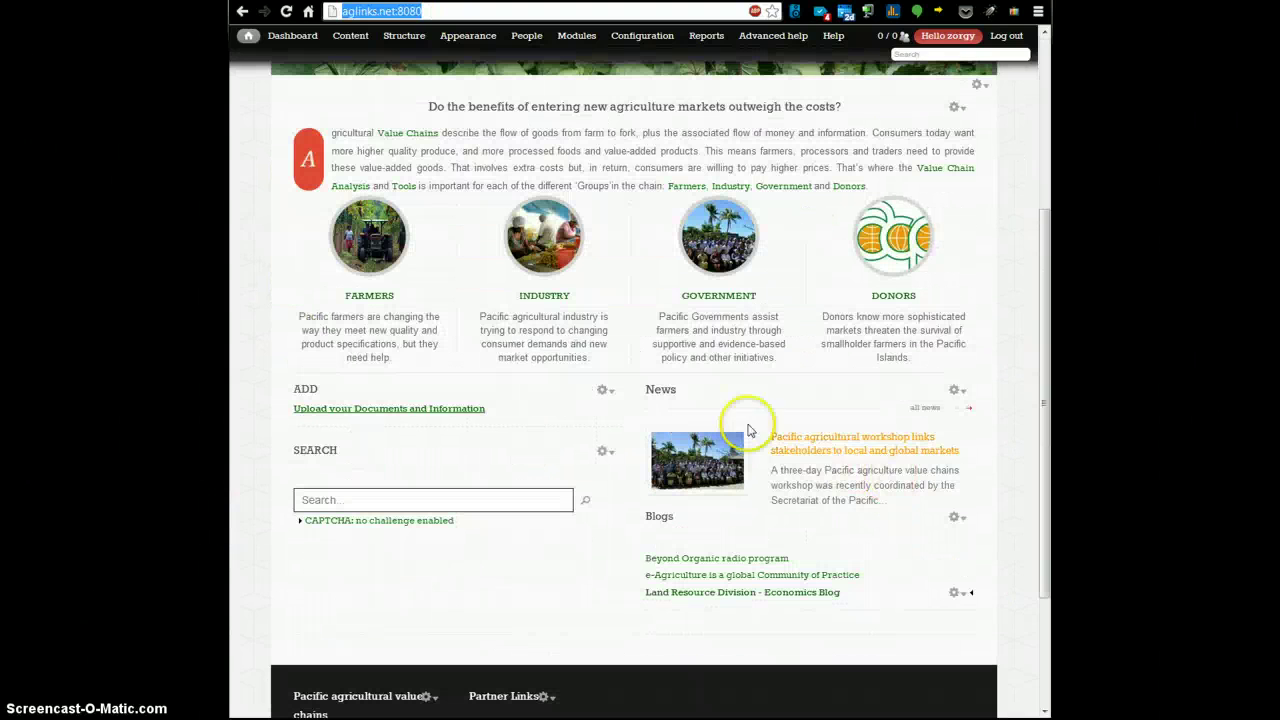
left_click(970, 409)
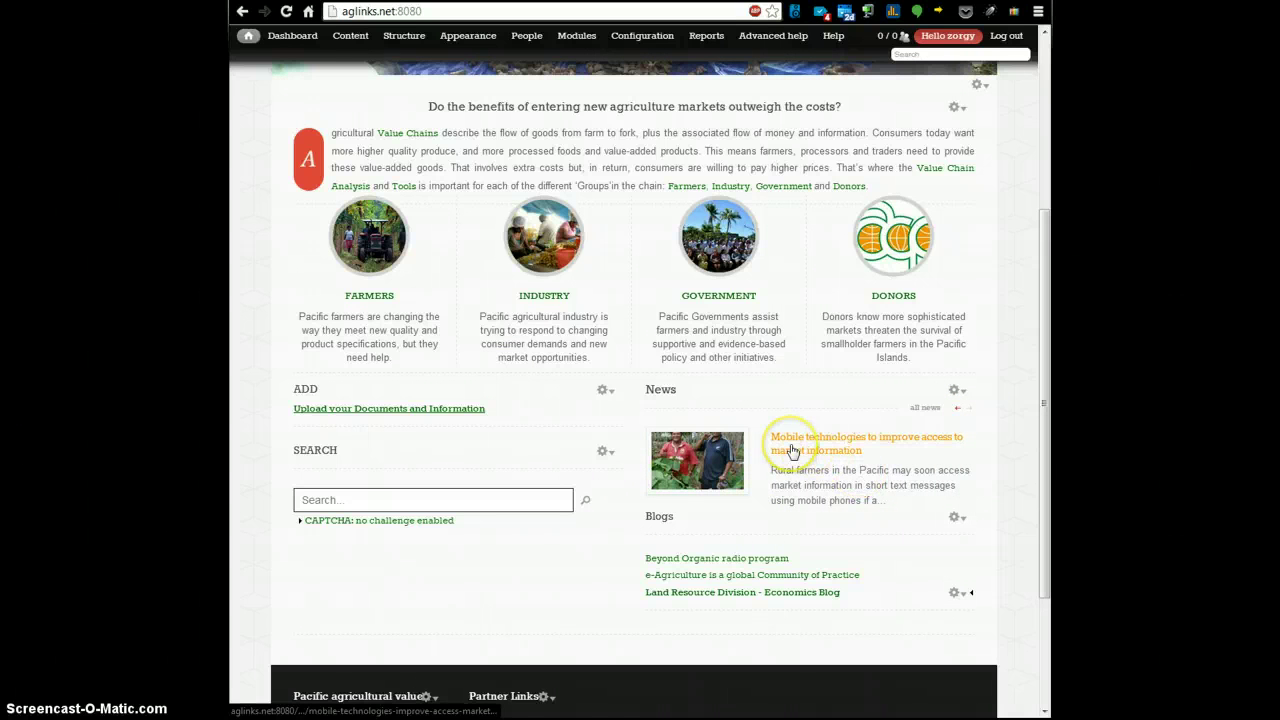
left_click(791, 451)
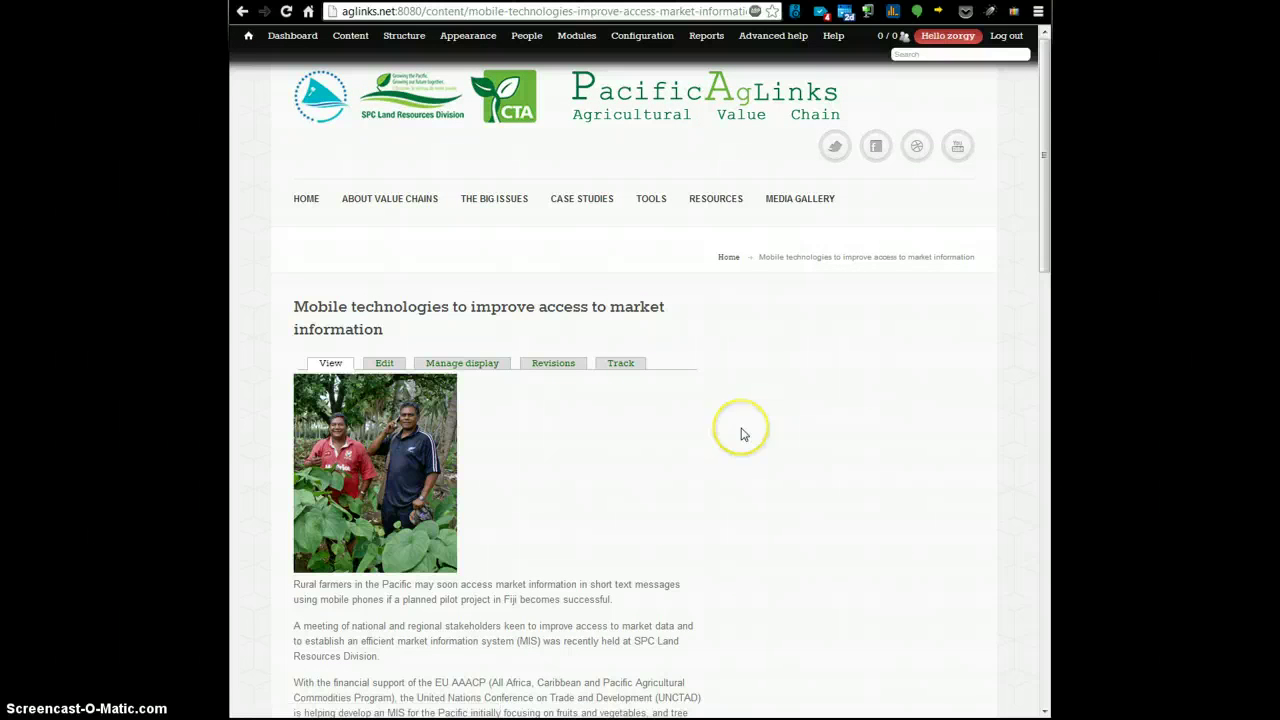
scroll(743, 433, "down", 6)
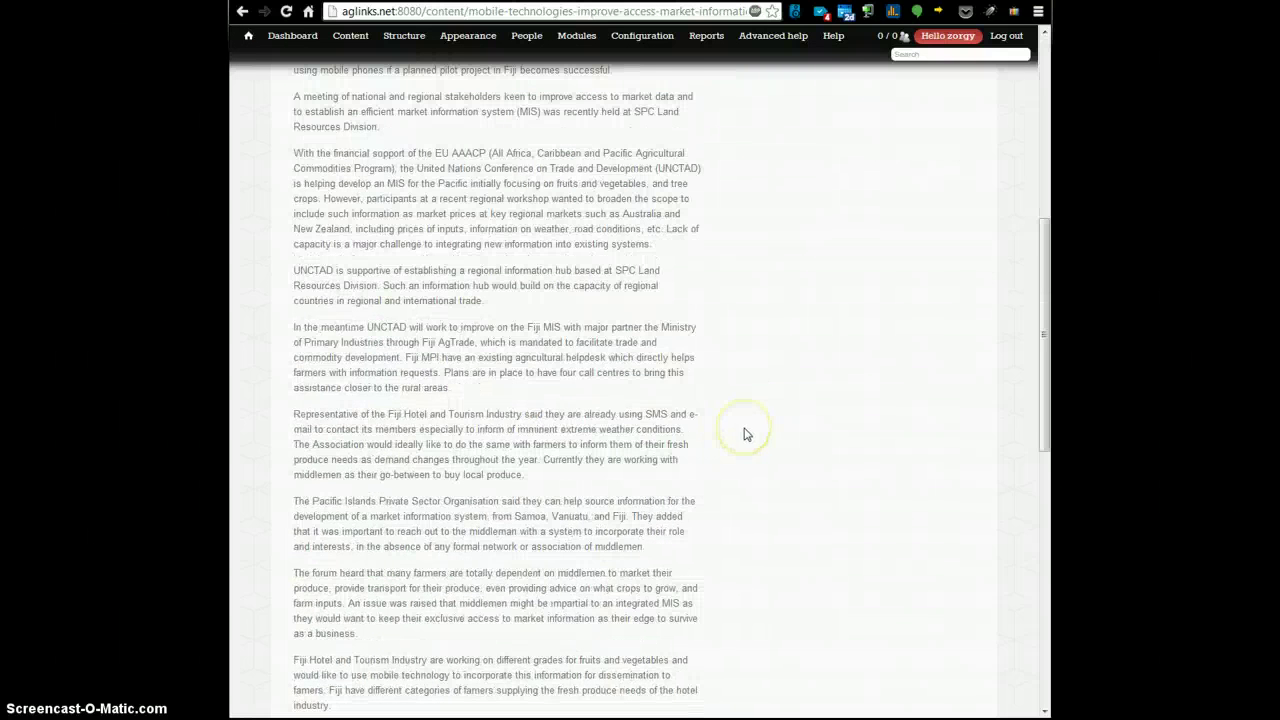
scroll(743, 433, "up", 5)
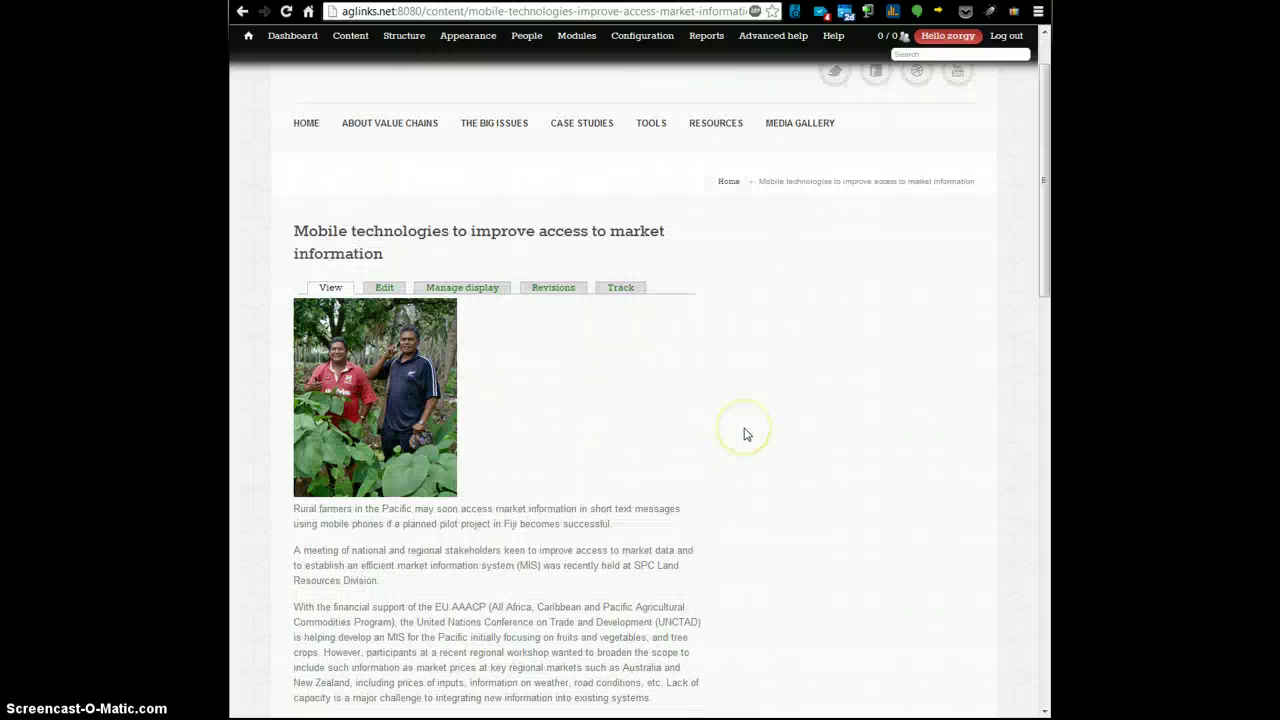
- Open the news article for editing and check its title and the image's alternate text field
left_click(385, 287)
left_click(374, 337)
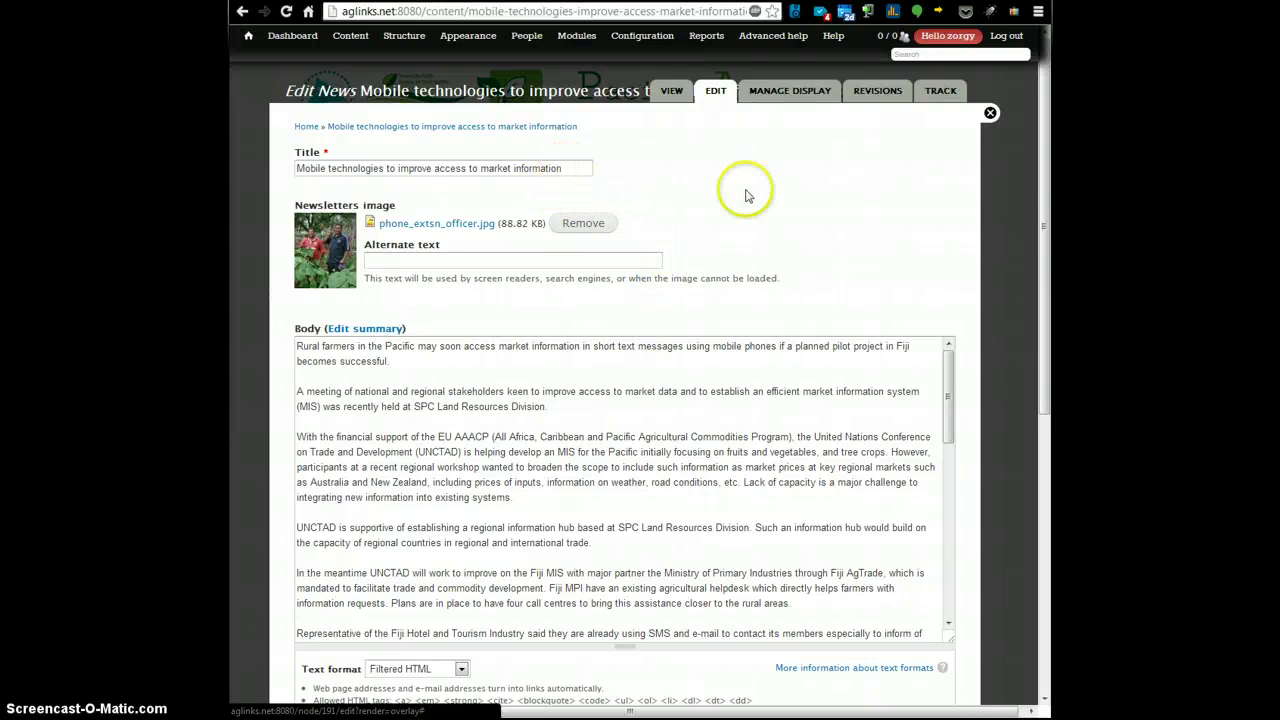
left_click(578, 169)
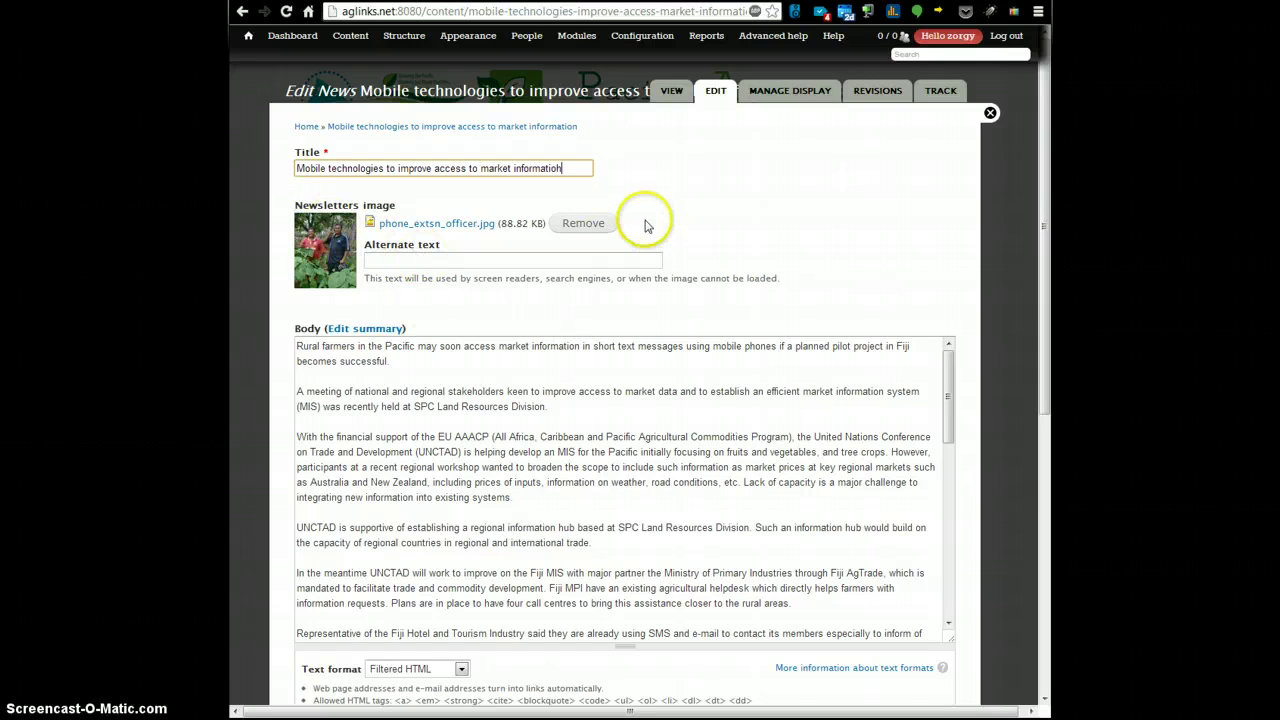
left_click(376, 262)
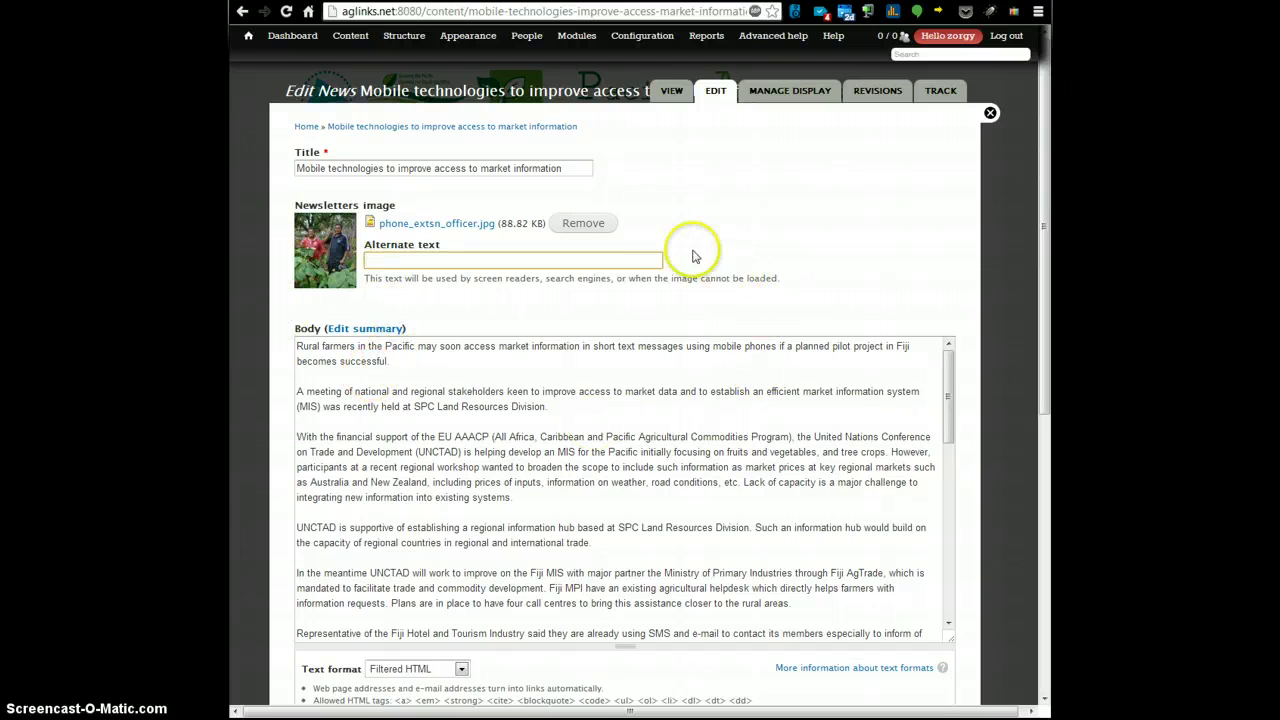
- Remove the existing newsletters image, choose IMG_3951.jpg as its replacement, and discard that file choice
left_click(585, 225)
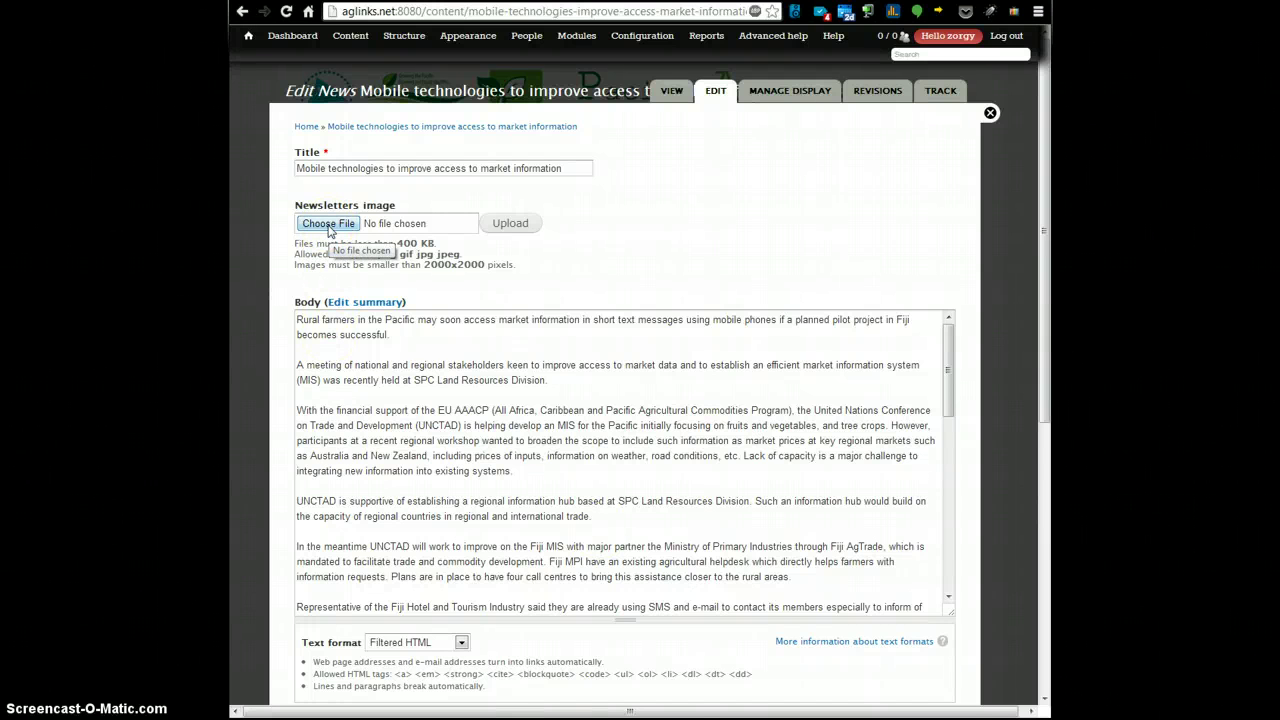
left_click(425, 418)
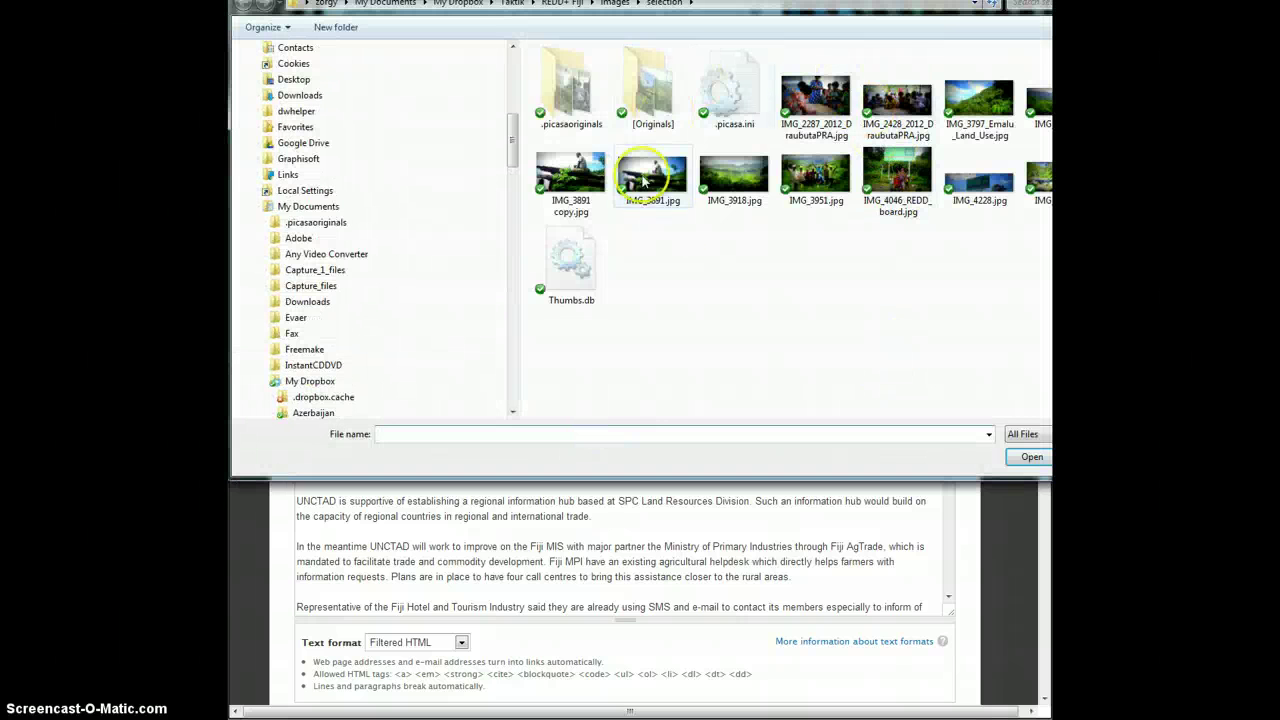
left_click(812, 173)
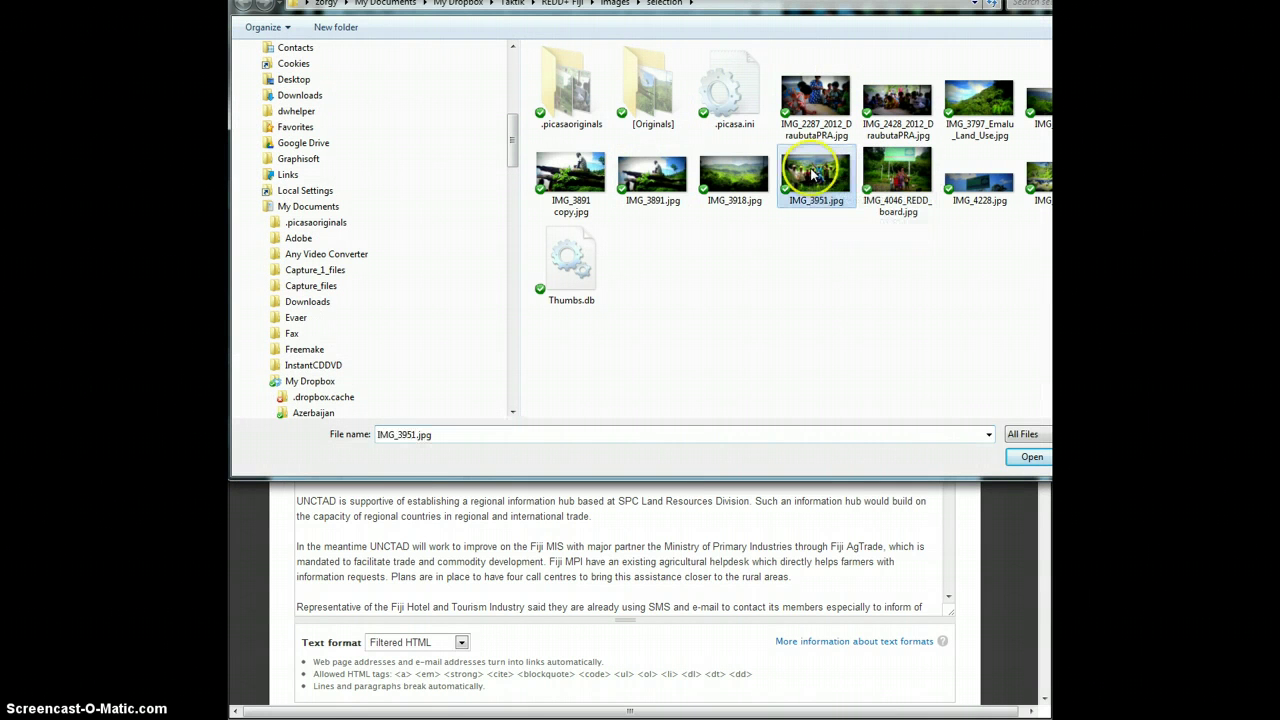
left_click(1031, 458)
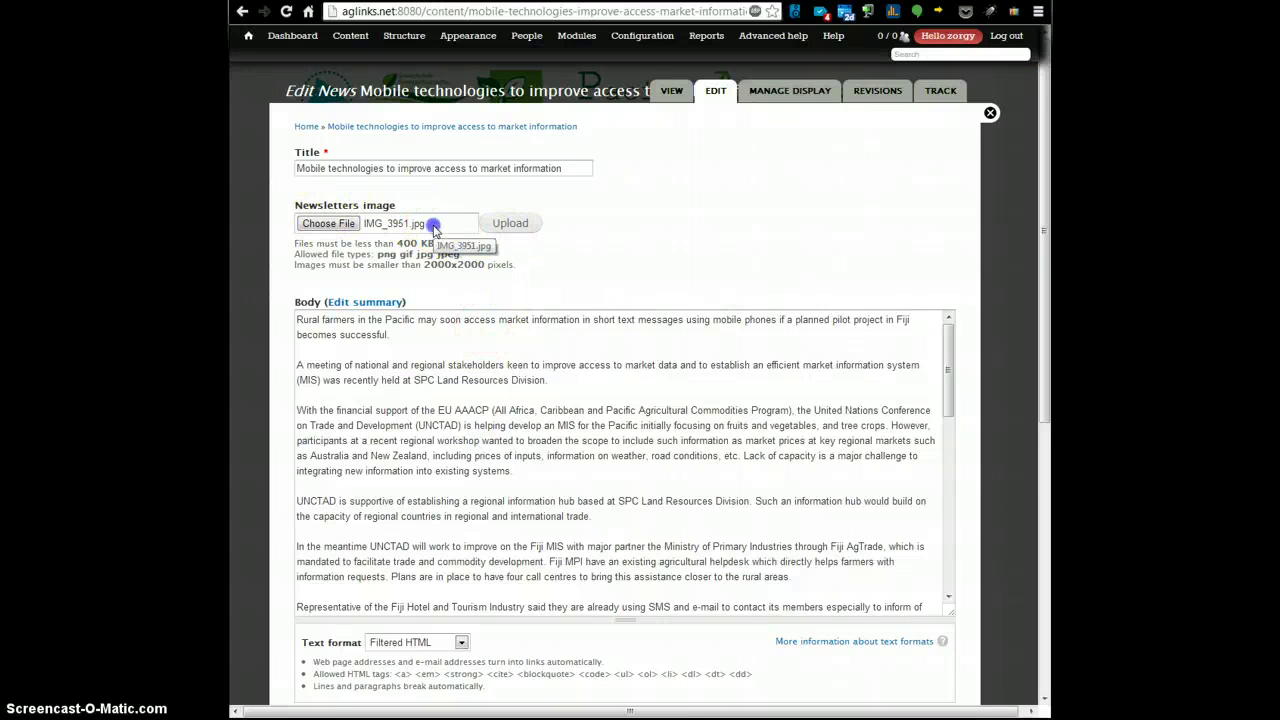
left_click(378, 228)
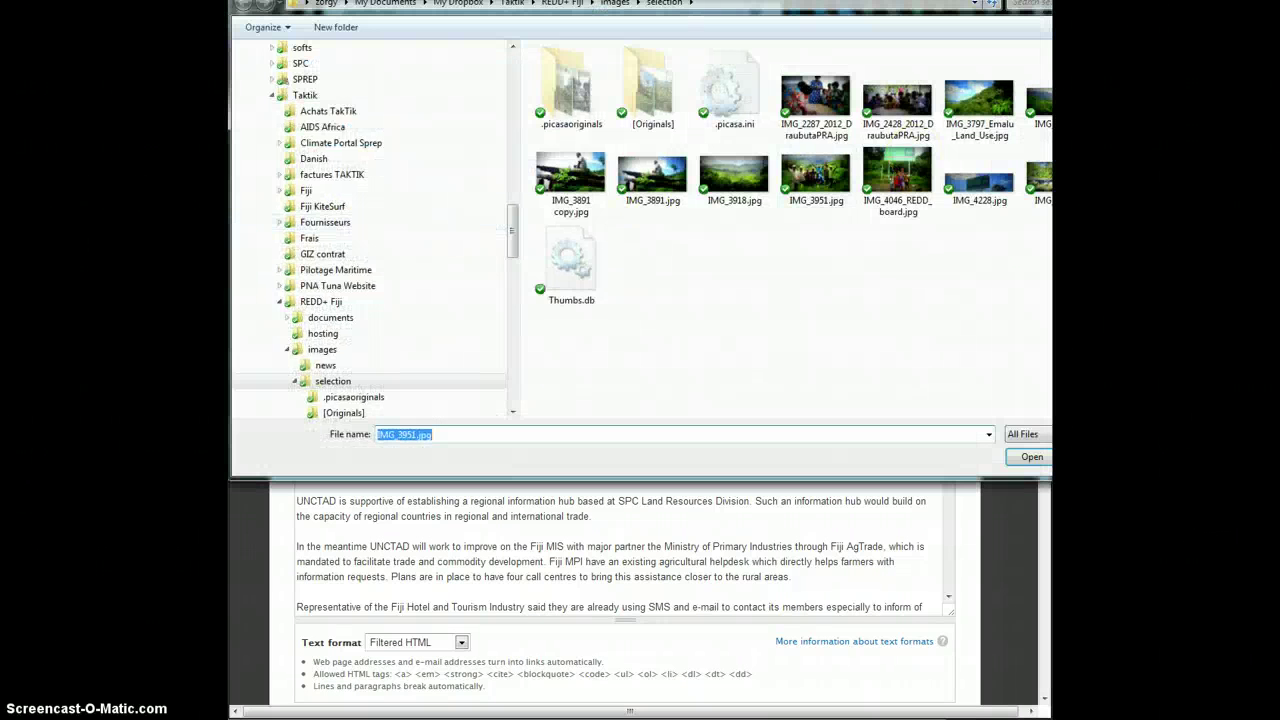
key("Escape")
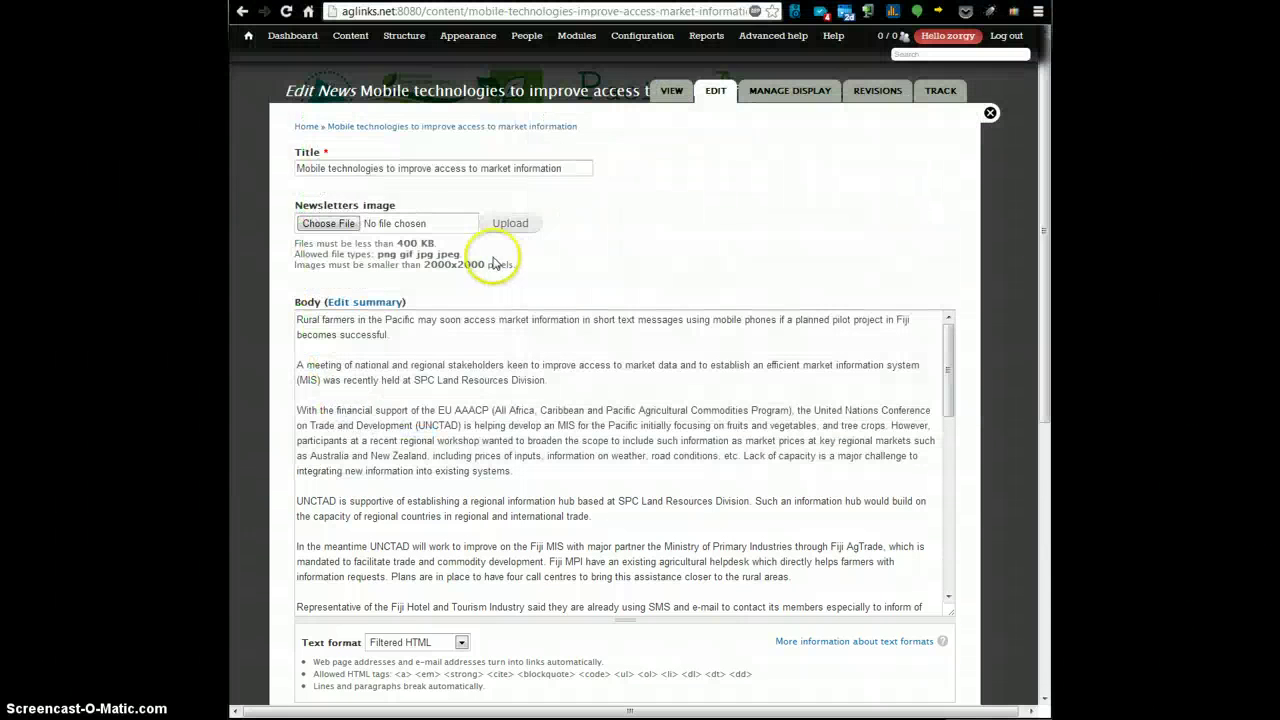
- Upload IMG_2287_2012_DraubutaPRA.jpg as the newsletters image and set its alternate text to "This is a nice image"
left_click(316, 224)
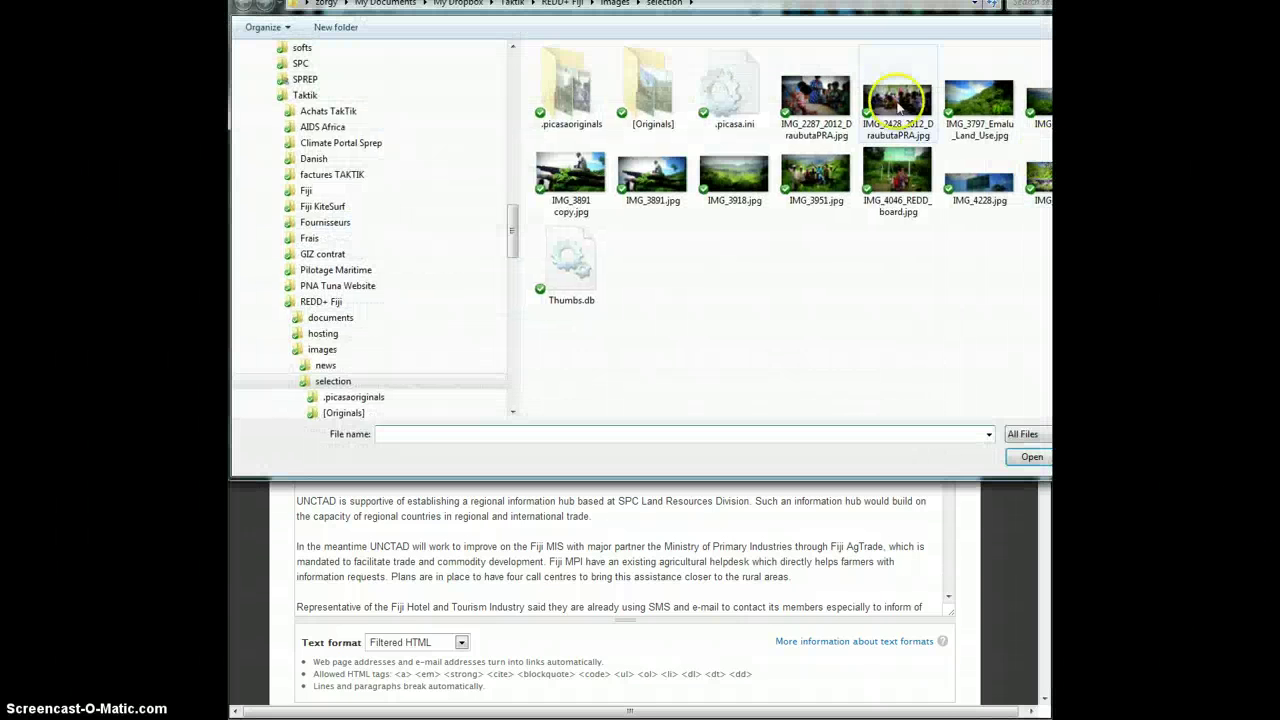
left_click(812, 97)
left_click(1031, 457)
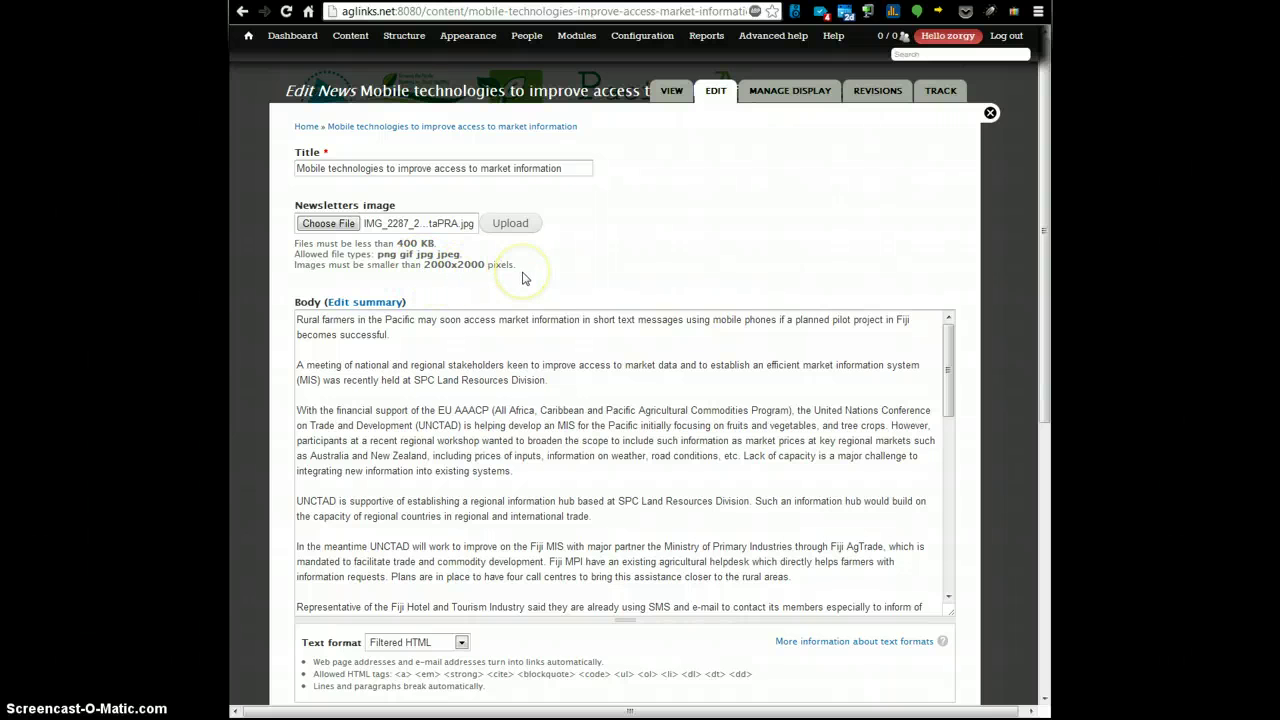
left_click(510, 222)
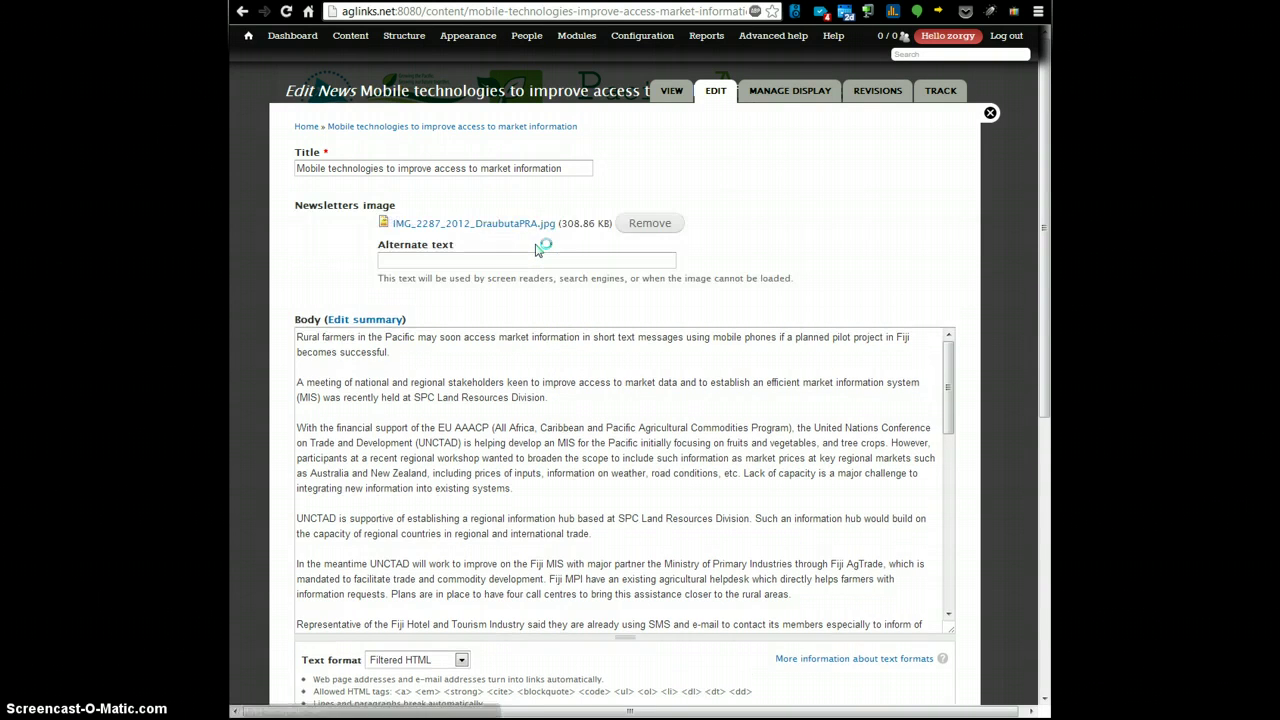
left_click(412, 260)
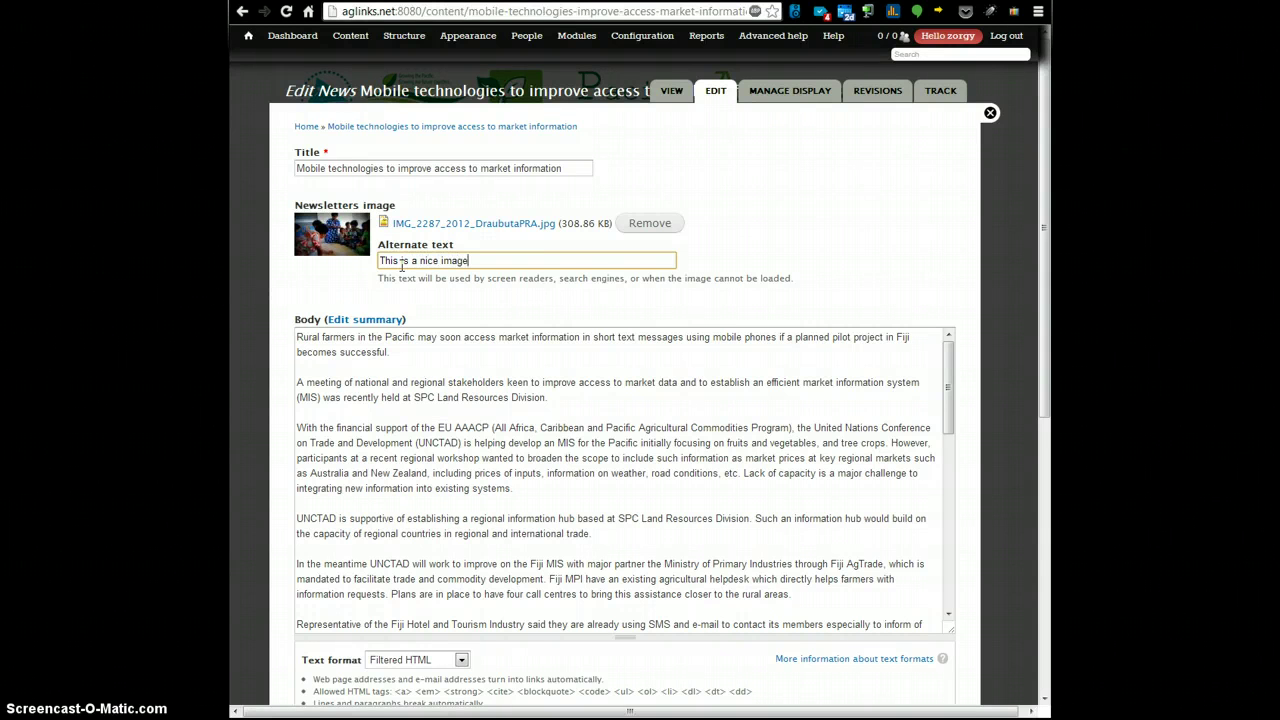
- Review the article's body text and the text format and link fields beneath it
left_click(425, 343)
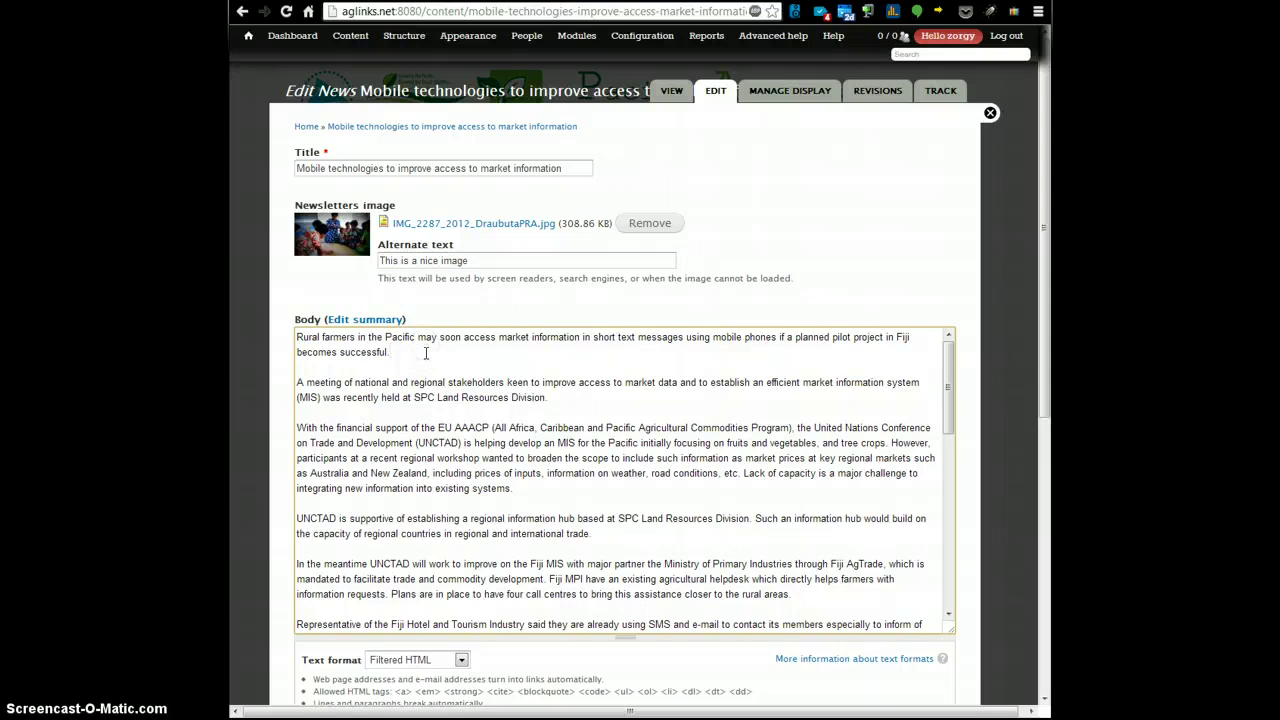
scroll(425, 352, "down", 2)
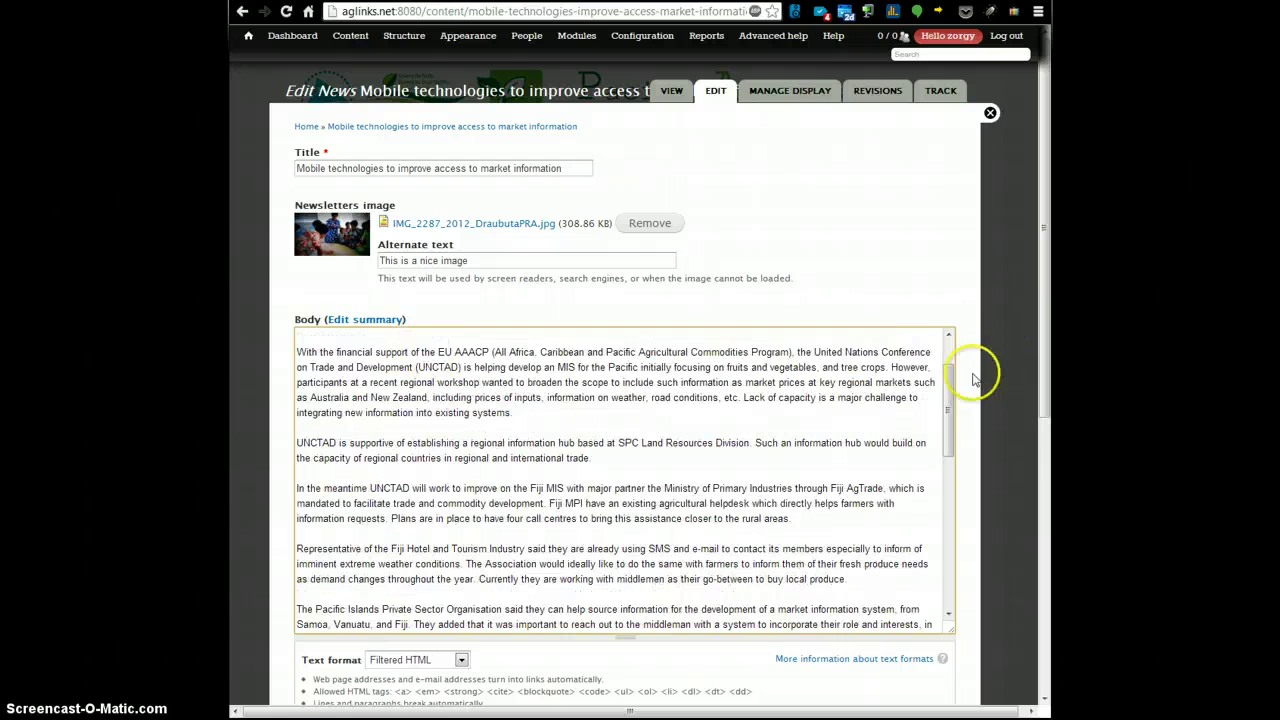
mouse_move(949, 386)
left_mouse_down()
mouse_move(935, 578)
mouse_move(946, 400)
left_mouse_up()
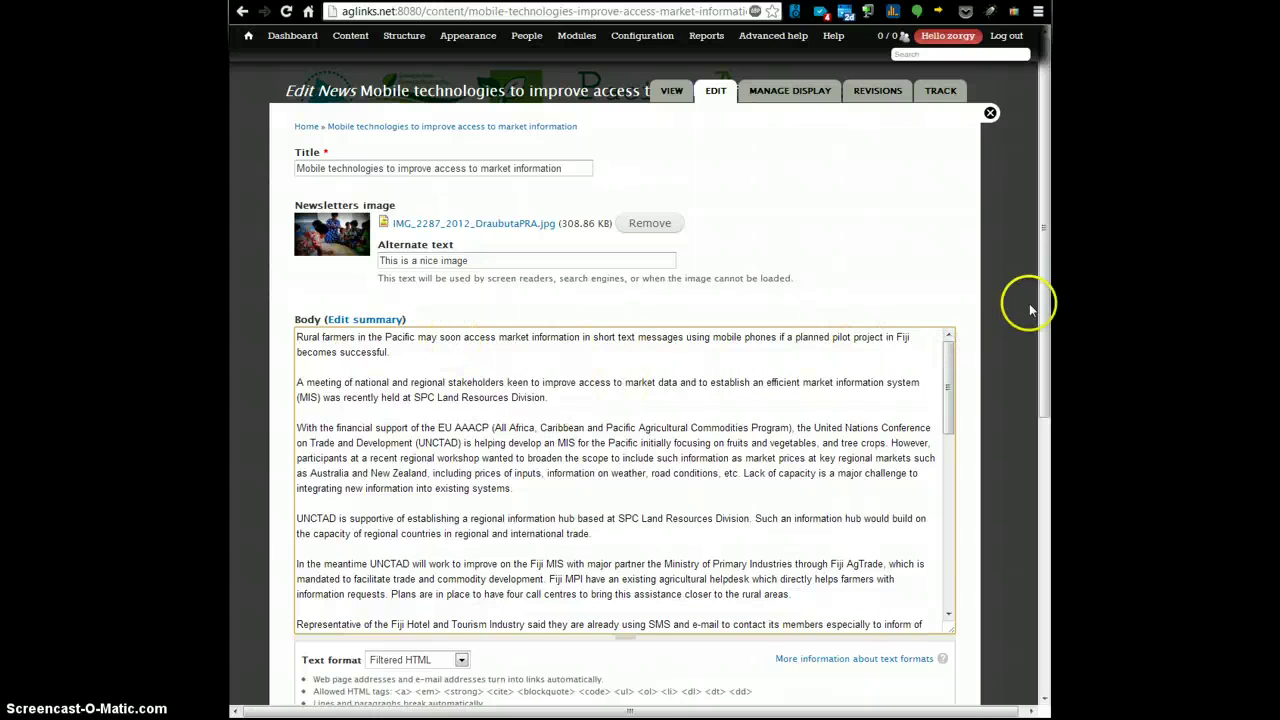
left_click_drag(1040, 286, 1032, 413)
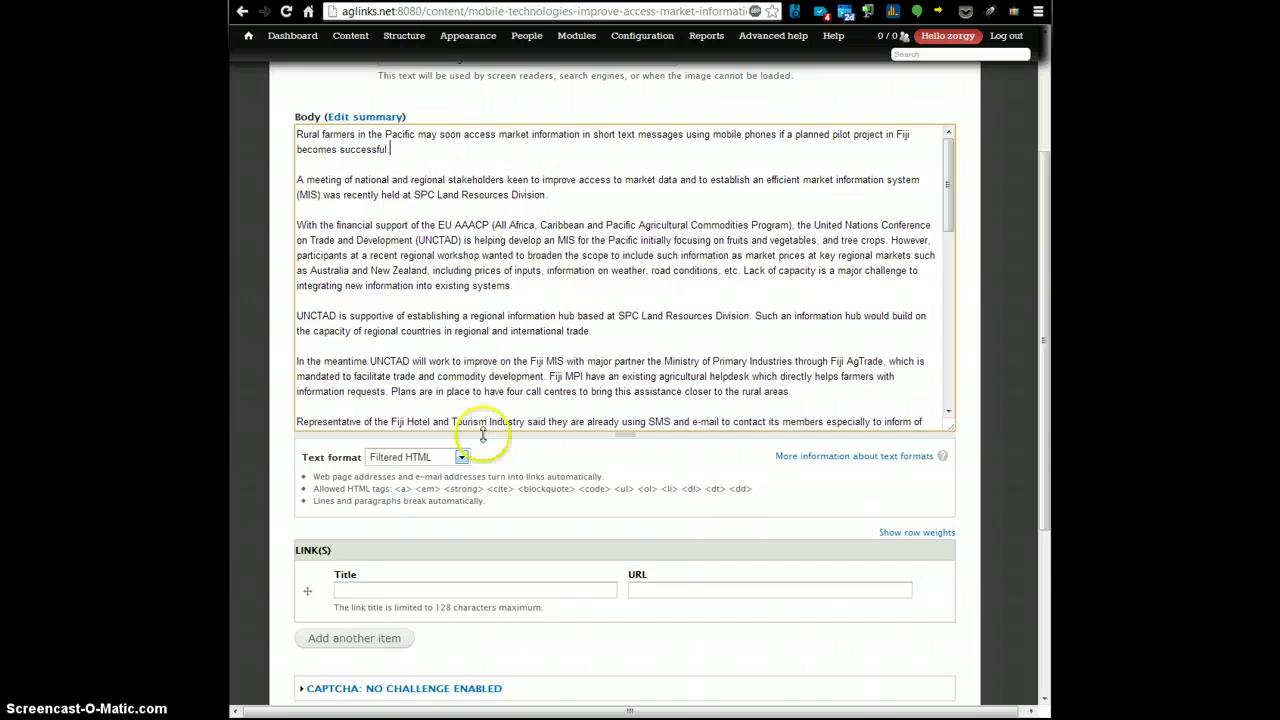
left_click(453, 163)
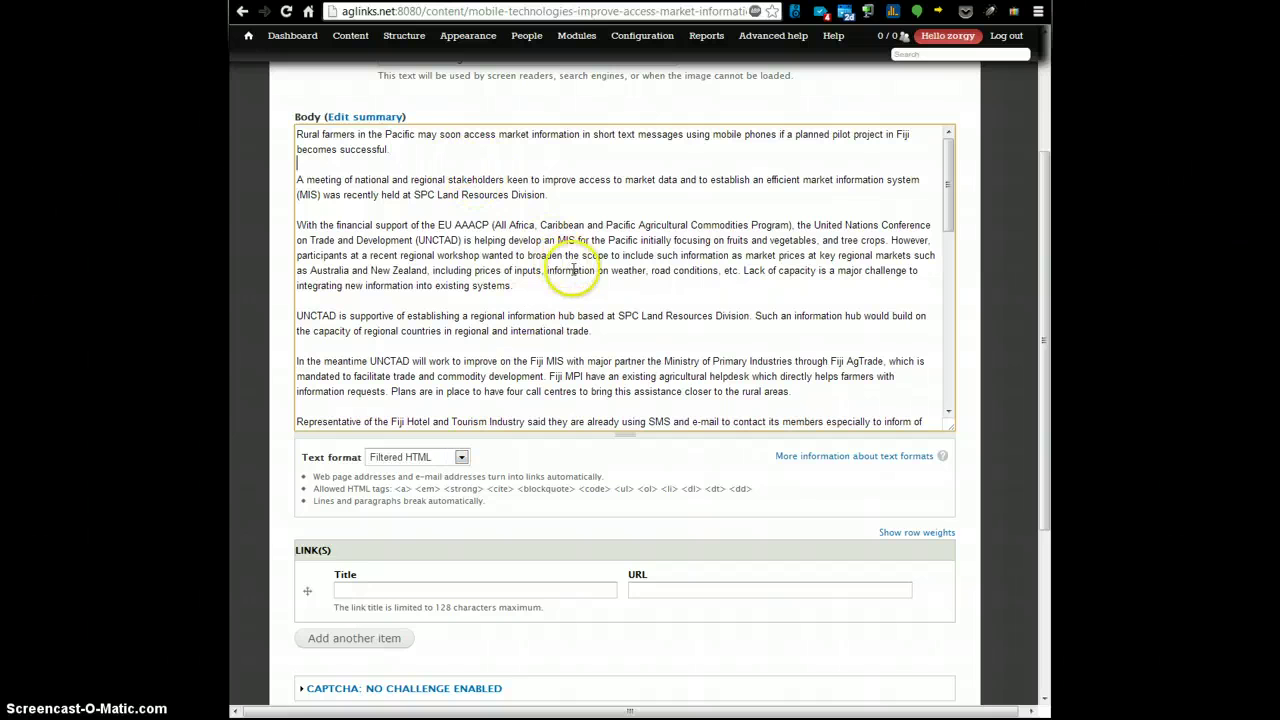
left_click(573, 288)
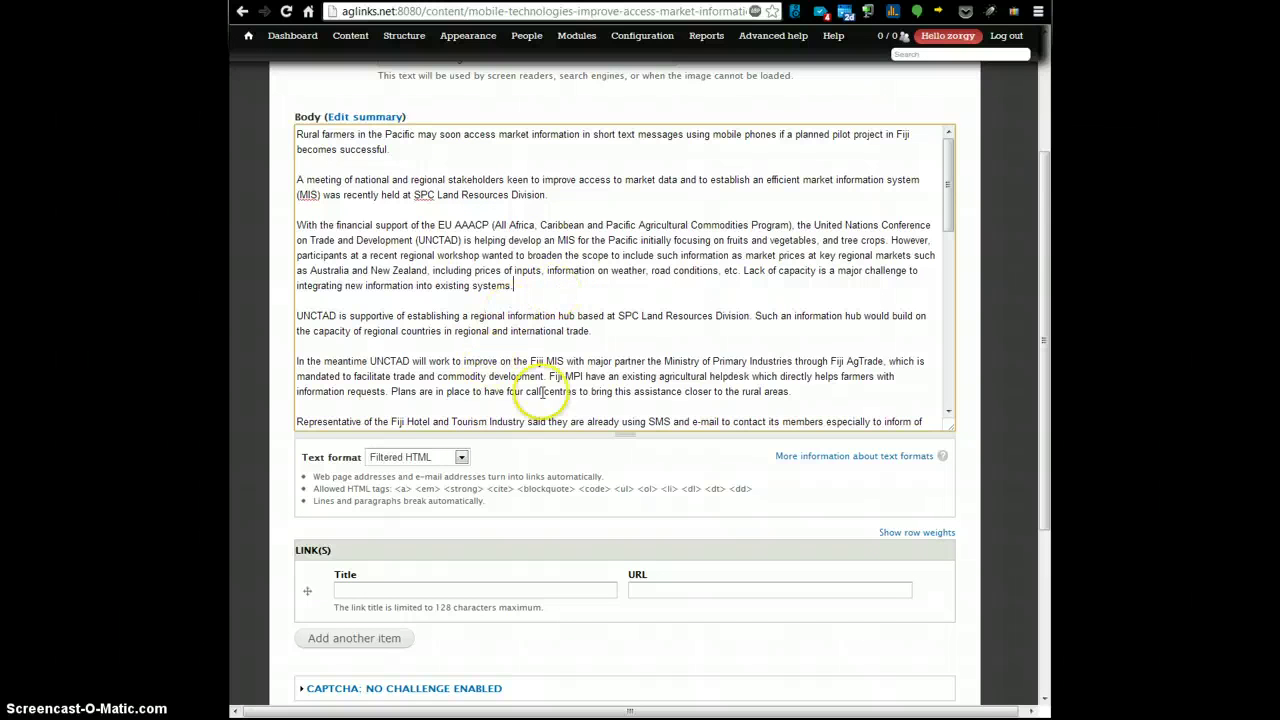
left_click_drag(947, 220, 955, 195)
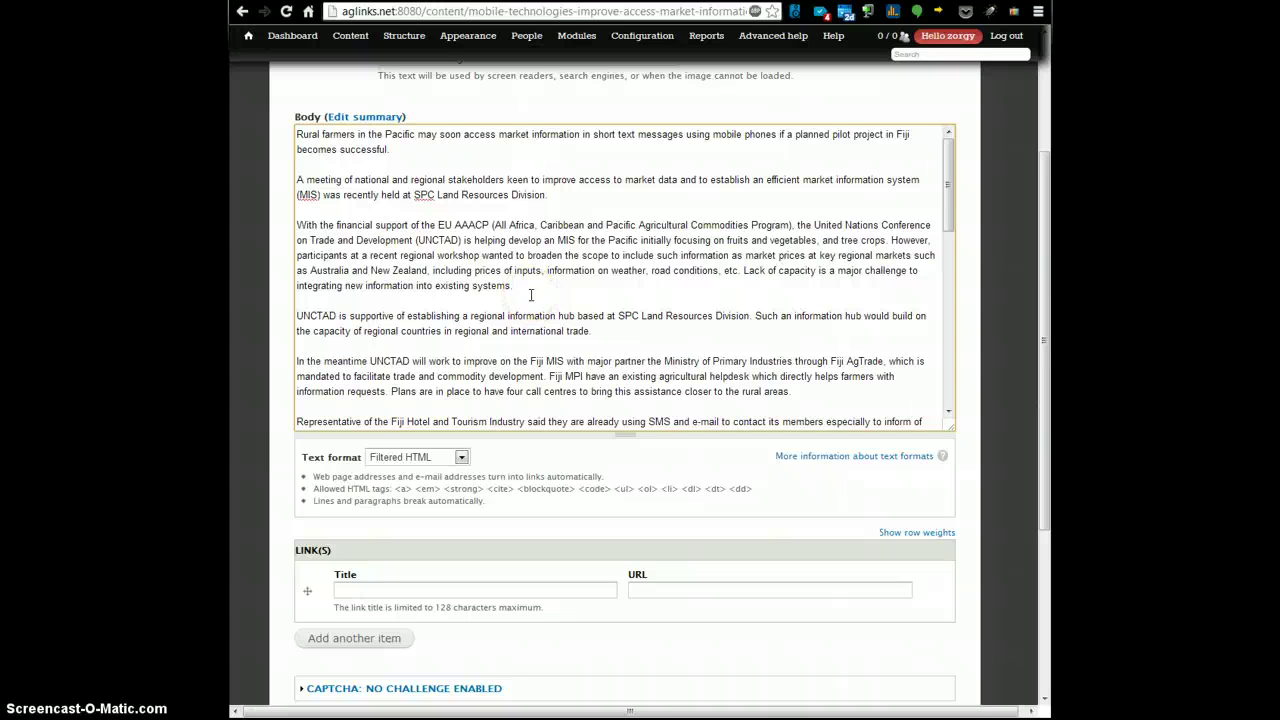
- Change the body's text format to Full HTML and try to work in the body area
left_click(411, 462)
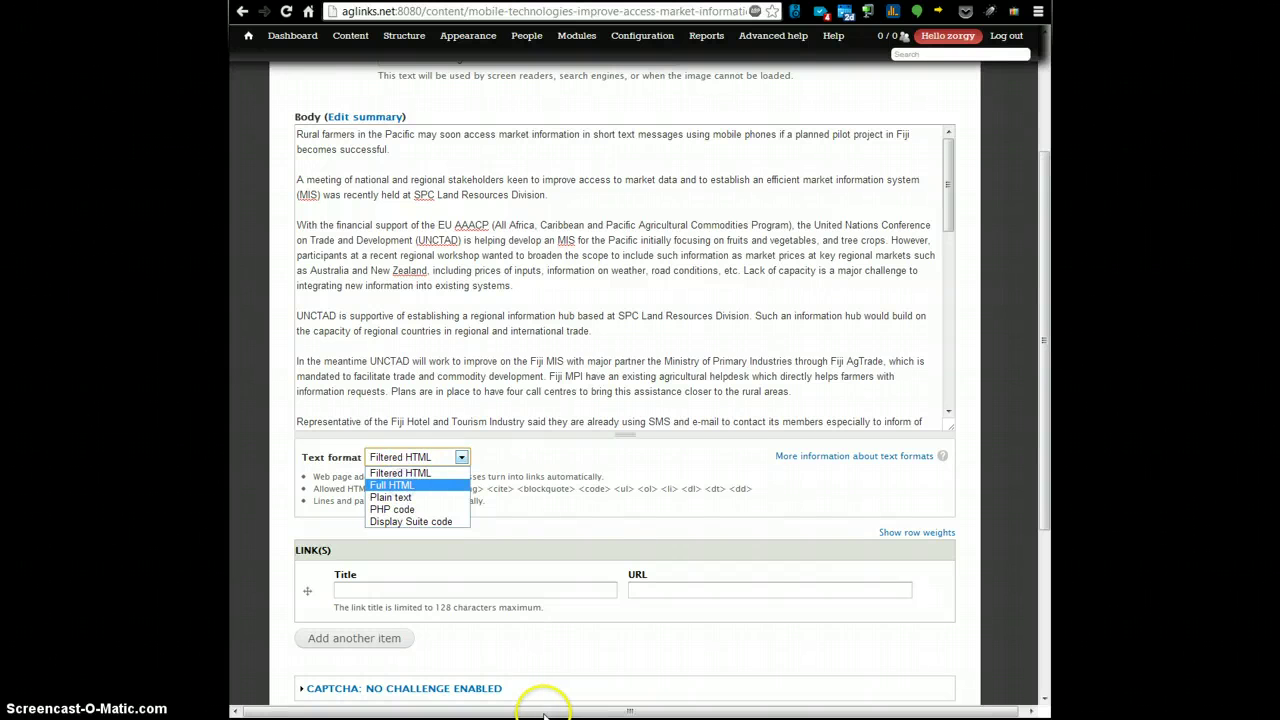
key("Return")
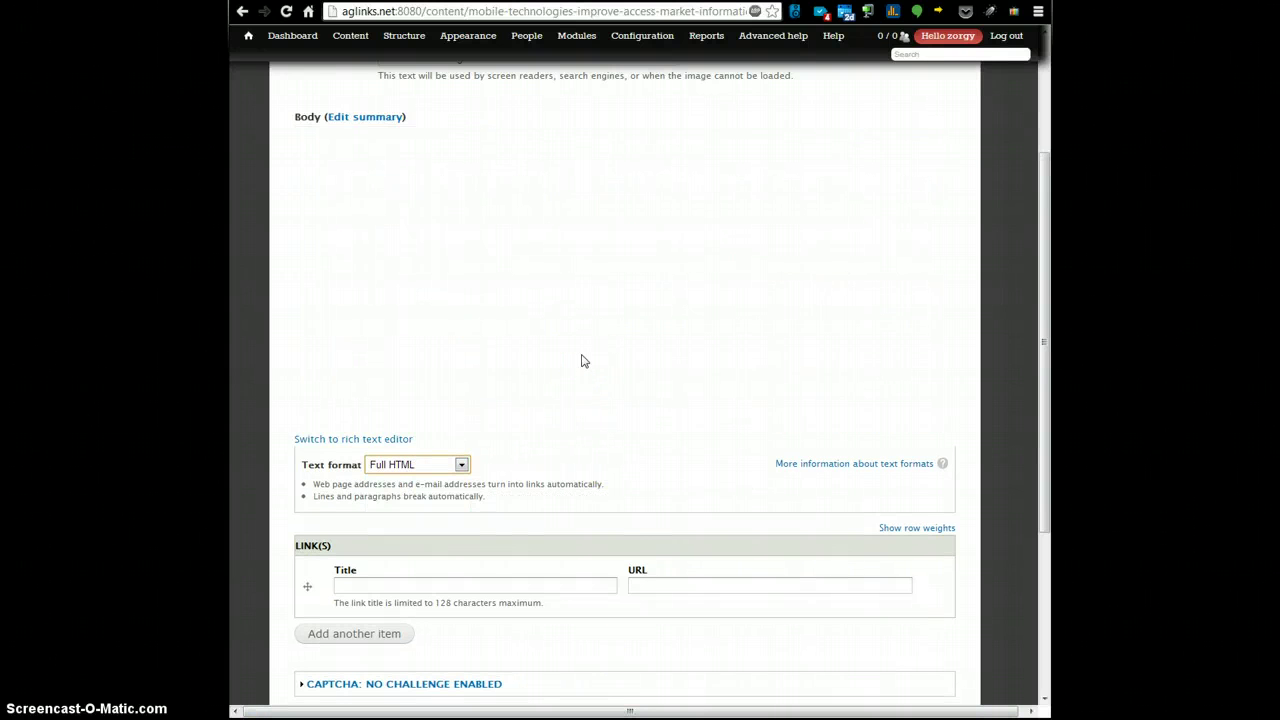
mouse_move(586, 359)
left_mouse_down()
mouse_move(600, 317)
mouse_move(600, 182)
left_mouse_up()
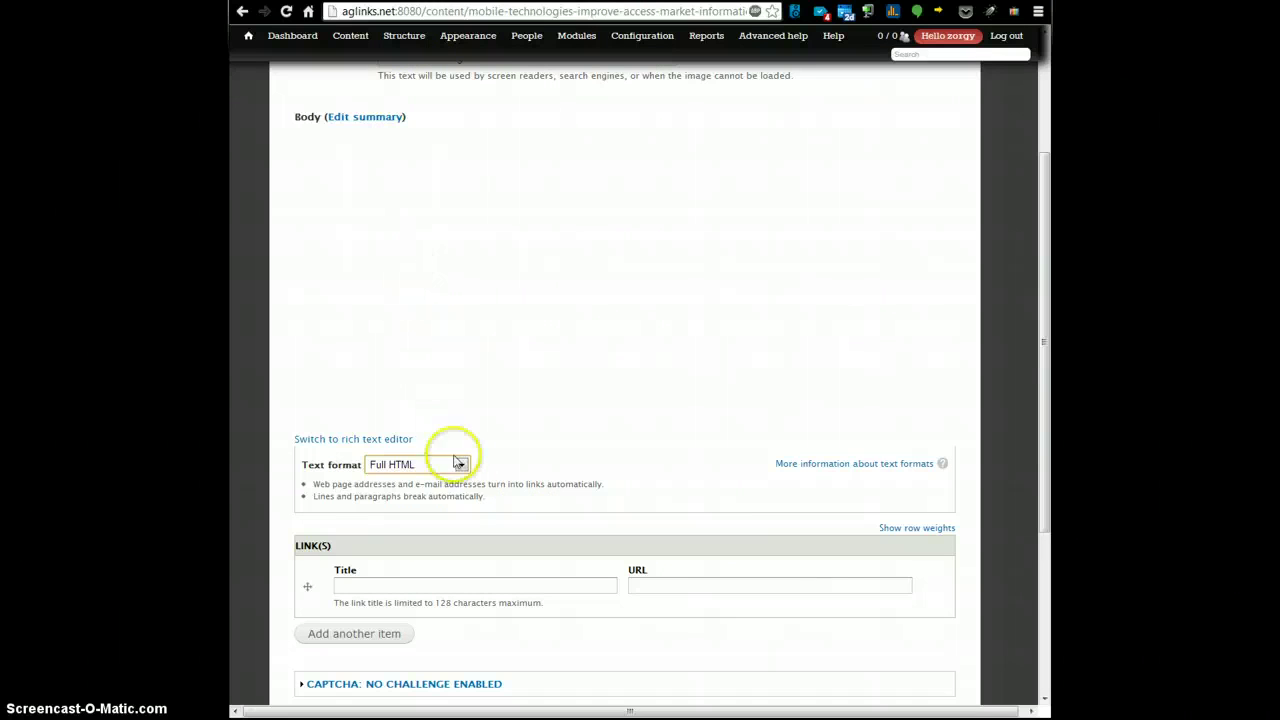
left_click(575, 404)
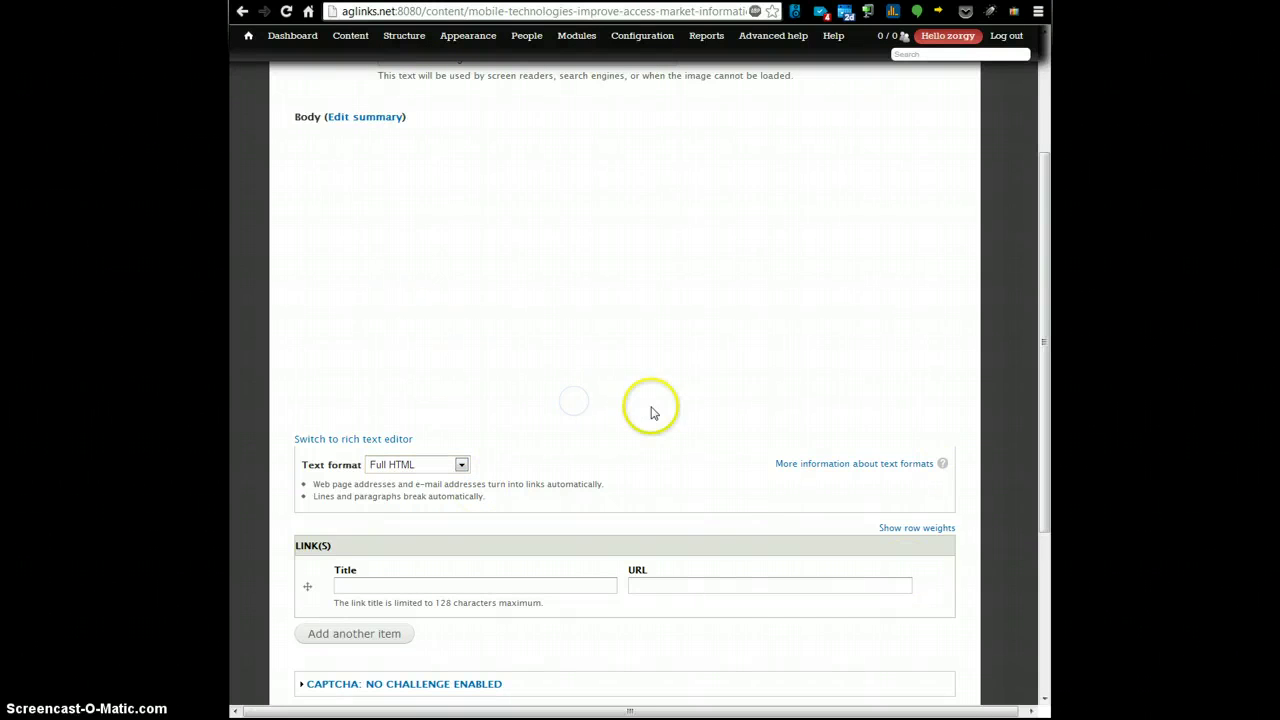
left_click(359, 587)
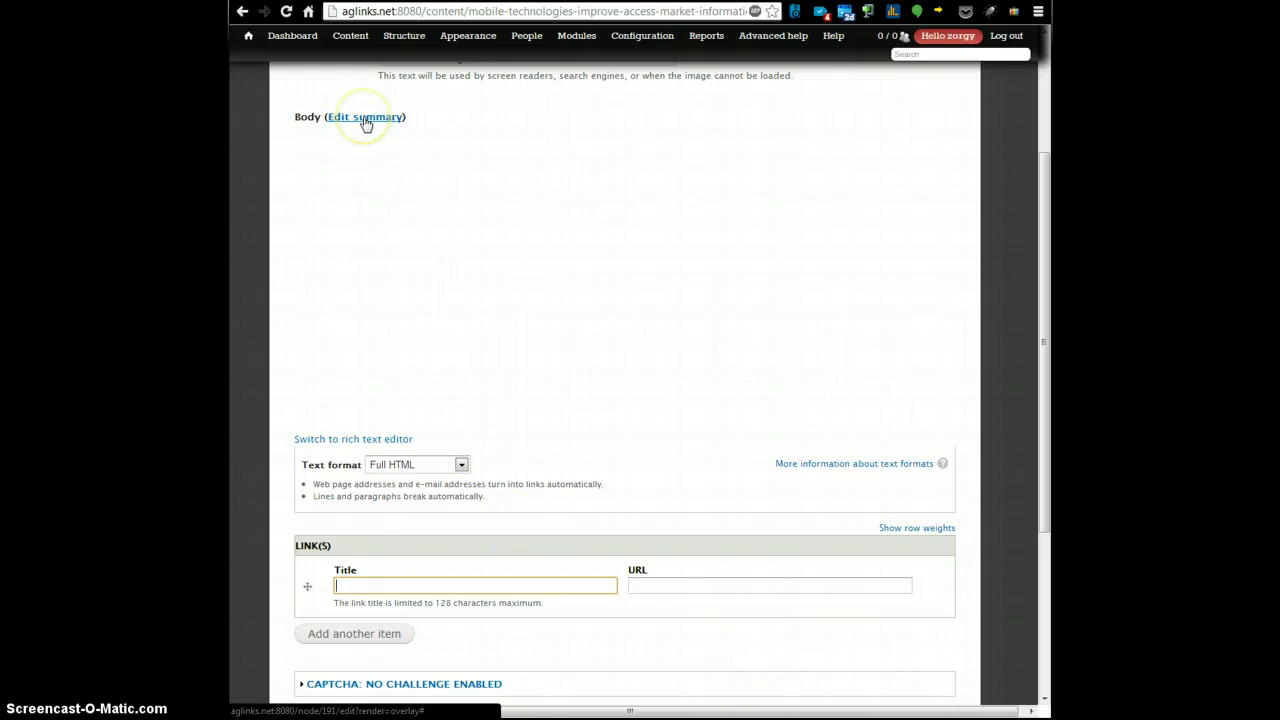
- Switch the body's text format back to Filtered HTML and reapply Full HTML to load the rich text editor
left_click(450, 464)
left_click(424, 478)
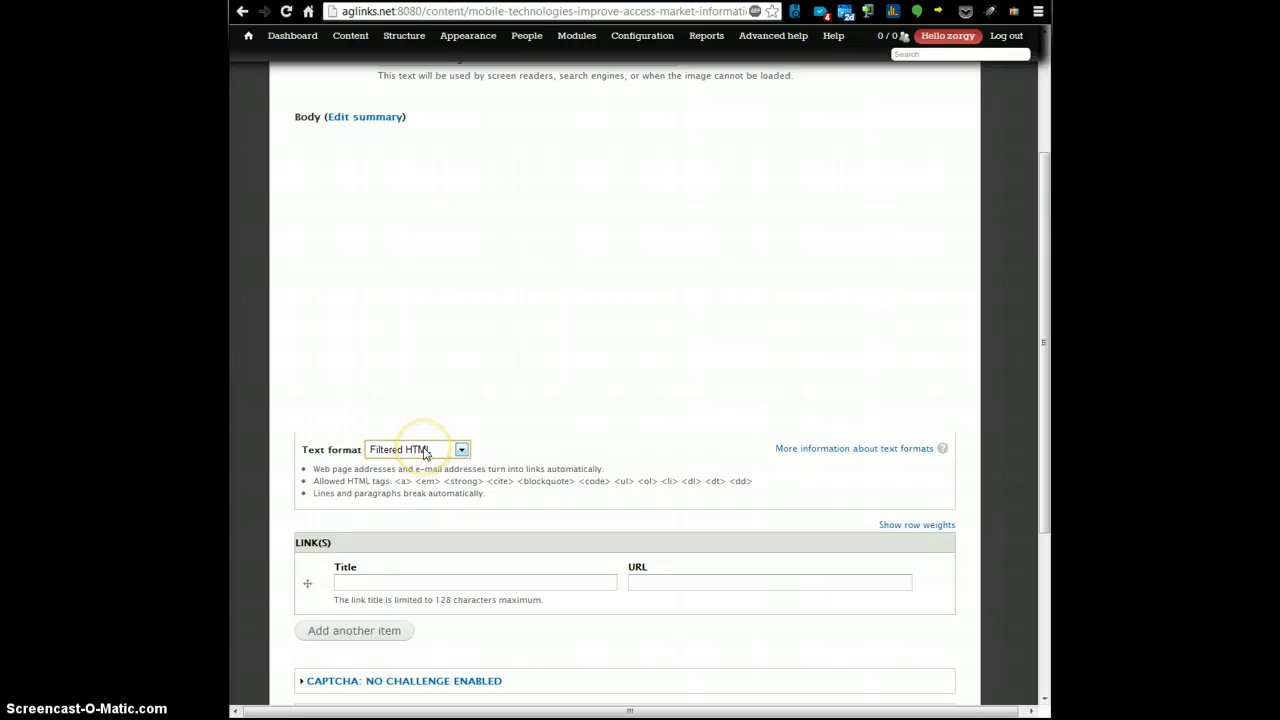
left_click(424, 452)
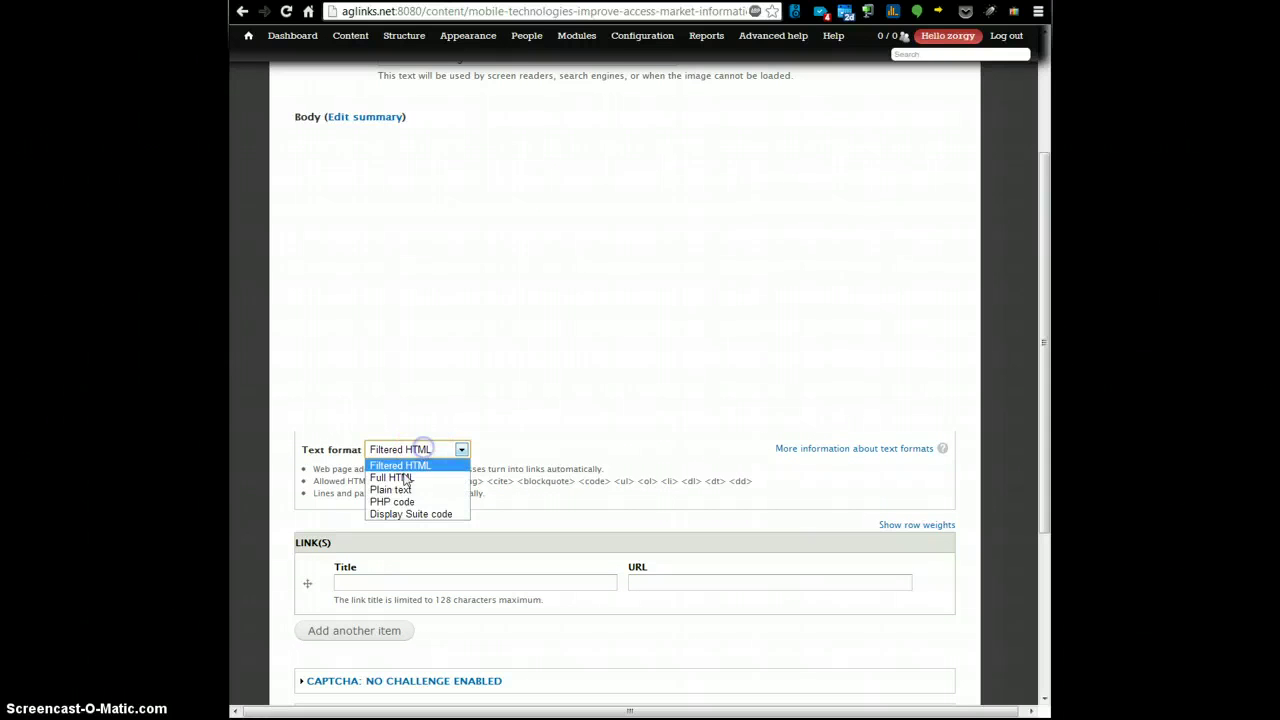
left_click(423, 471)
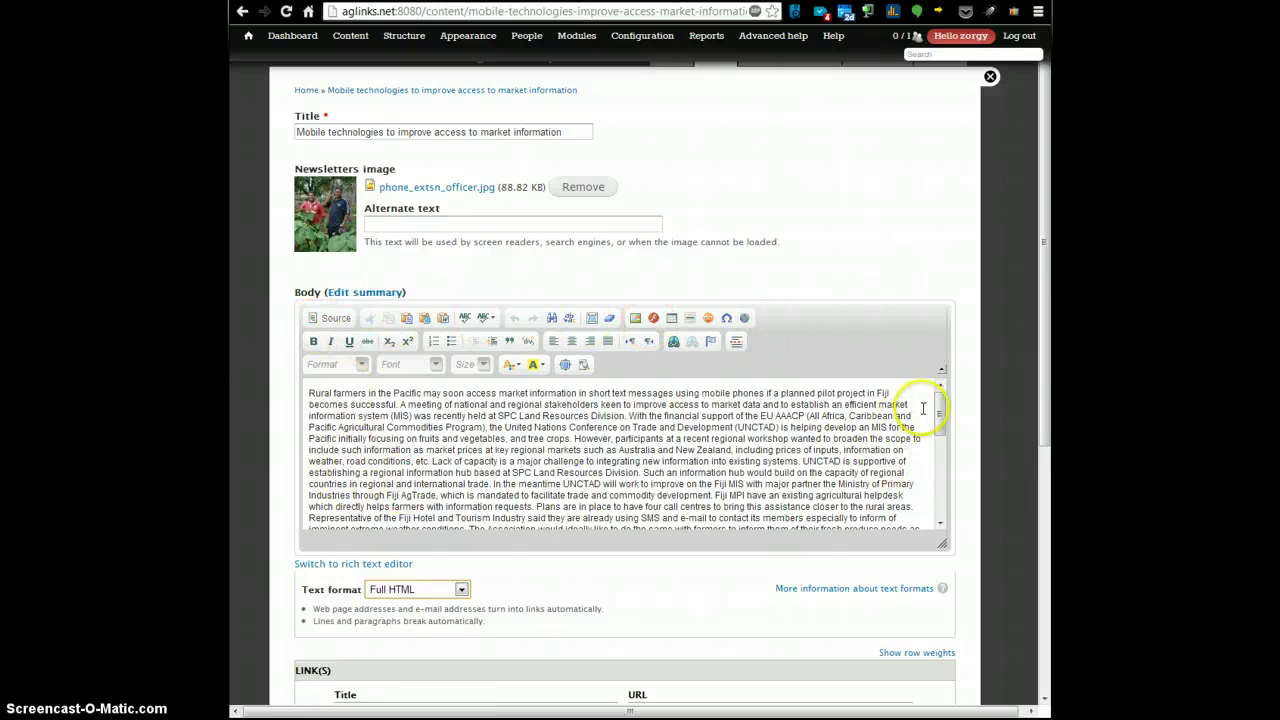
- Activate the body text in the rich text editor and examine the editor's formatting and source options
mouse_move(936, 410)
left_mouse_down()
mouse_move(931, 487)
mouse_move(931, 405)
left_mouse_up()
left_click(826, 441)
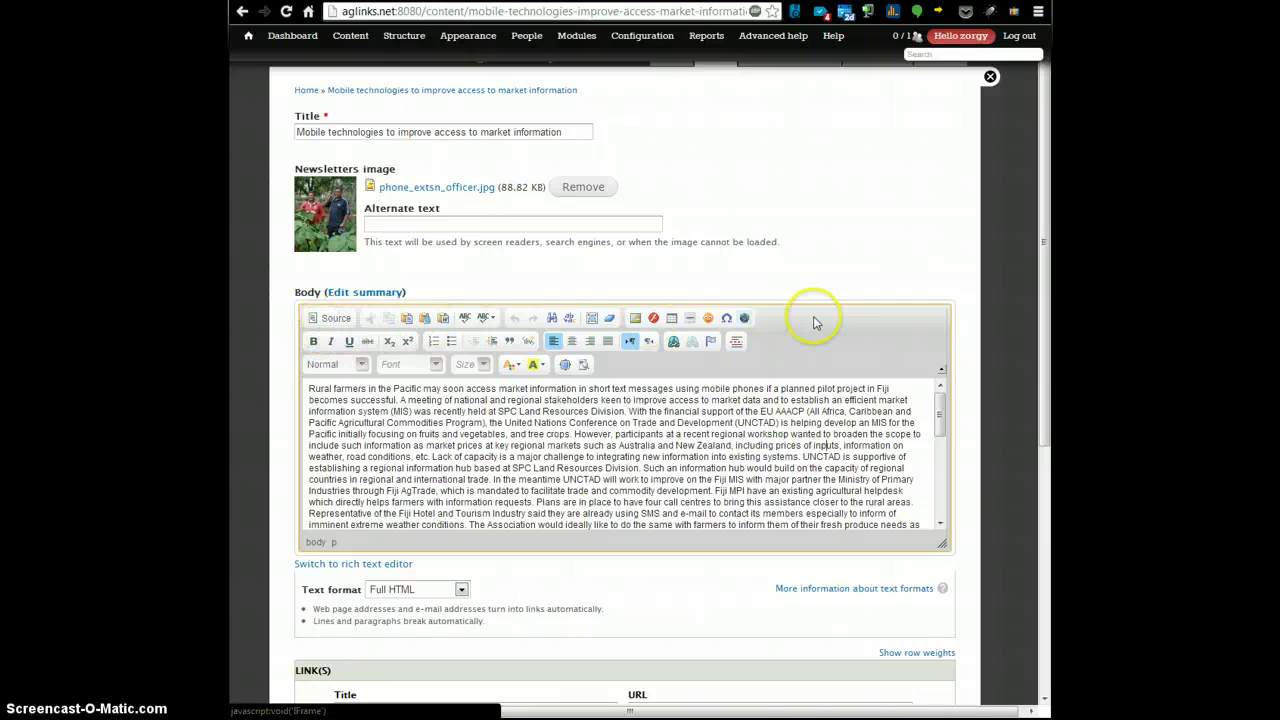
left_click(329, 324)
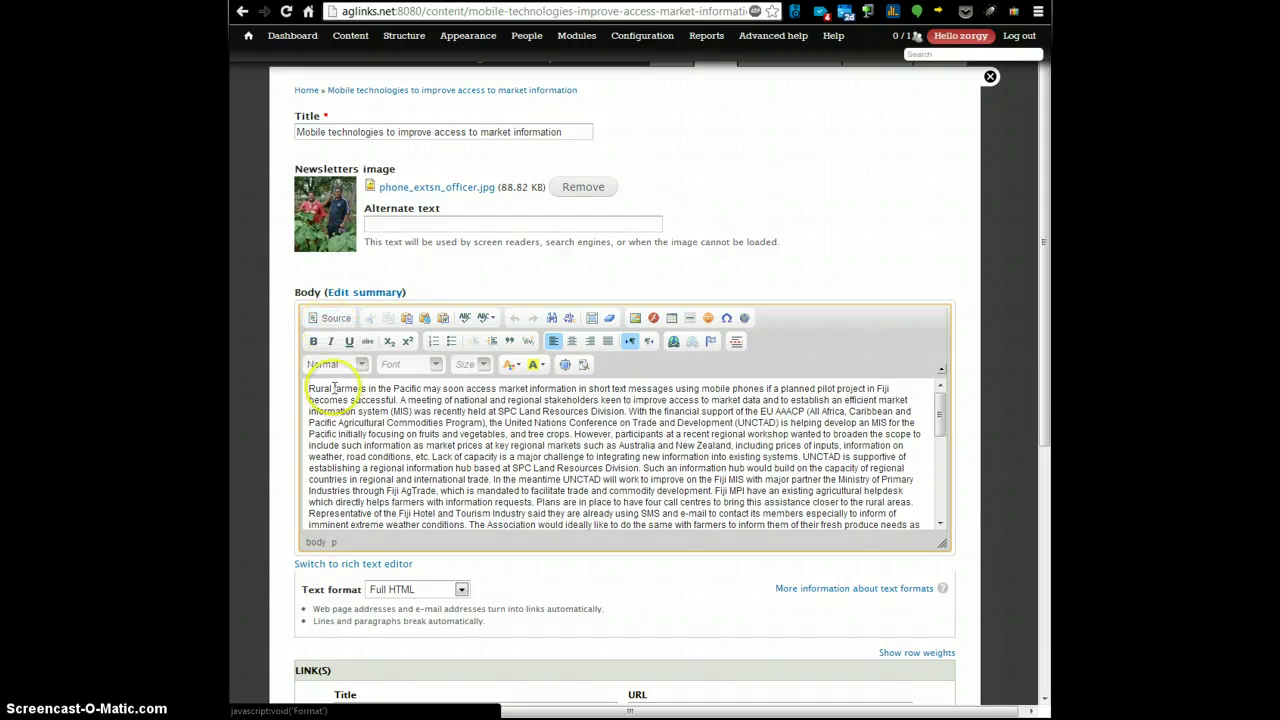
- View the body text's HTML source and return to the formatted view
left_click(802, 479)
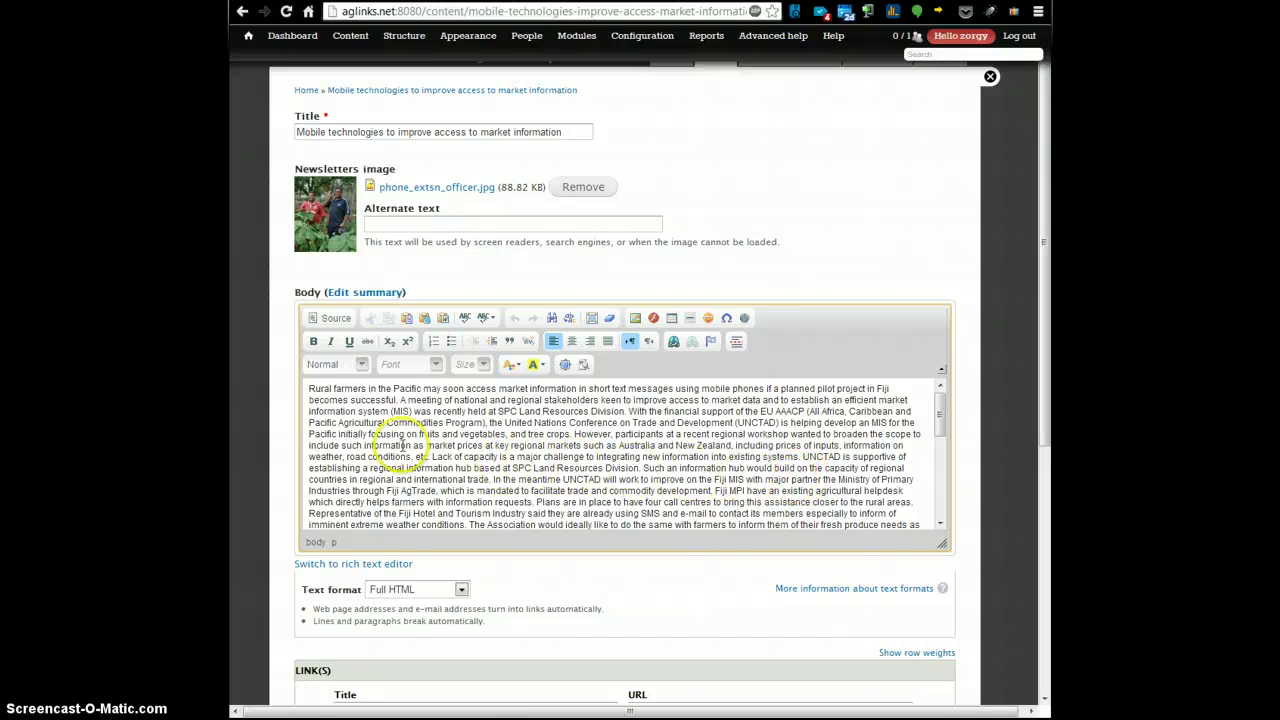
left_click(334, 322)
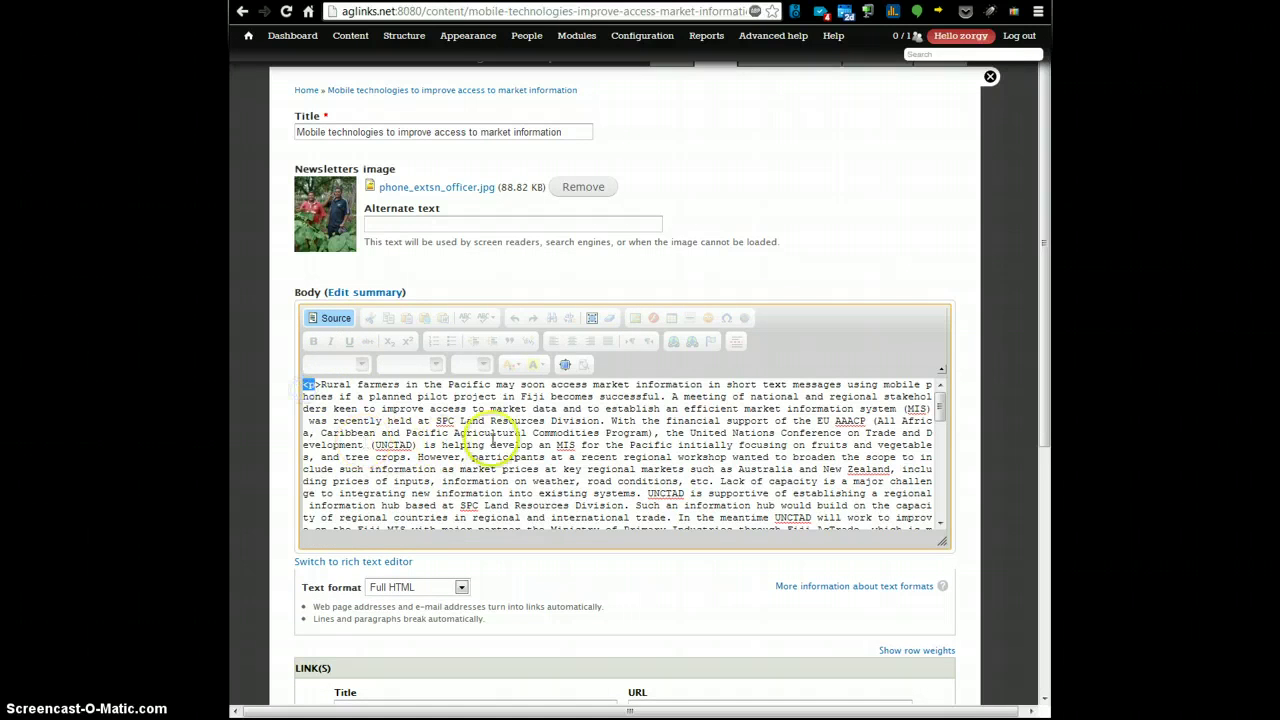
left_click(333, 319)
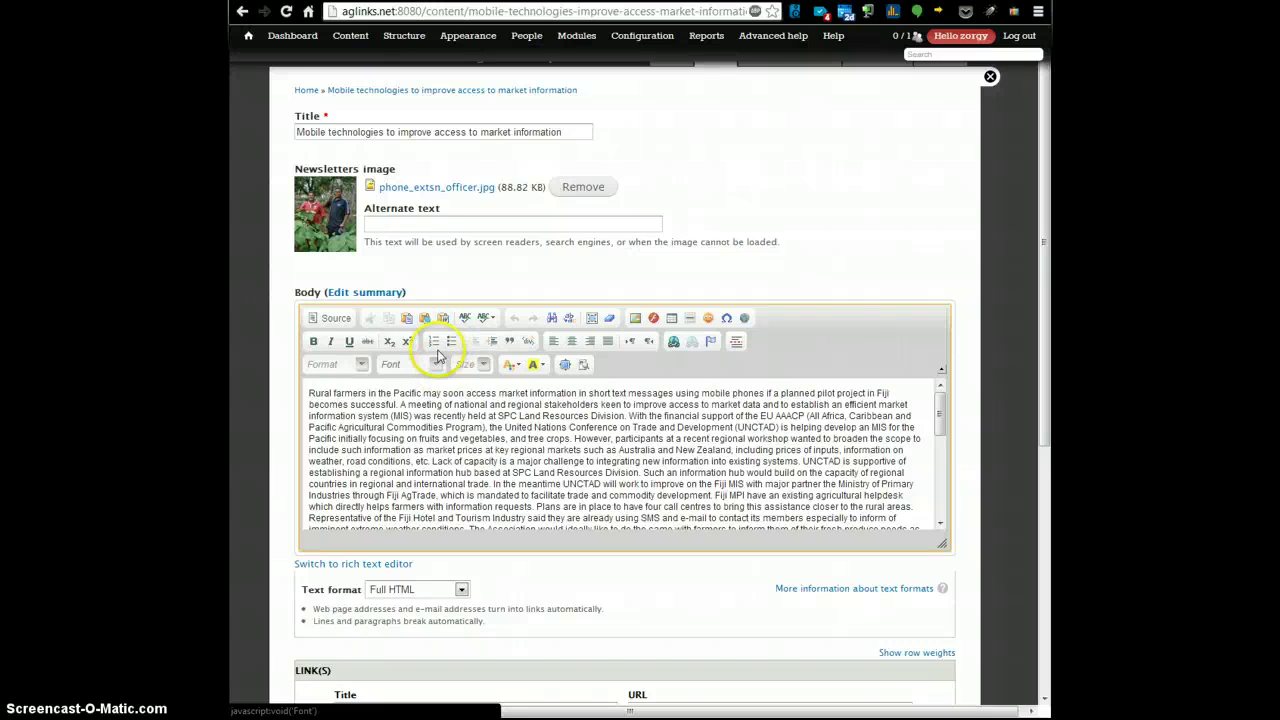
- Open the paste window for the body text, activate its paste box, and cancel without inserting anything
left_click(443, 319)
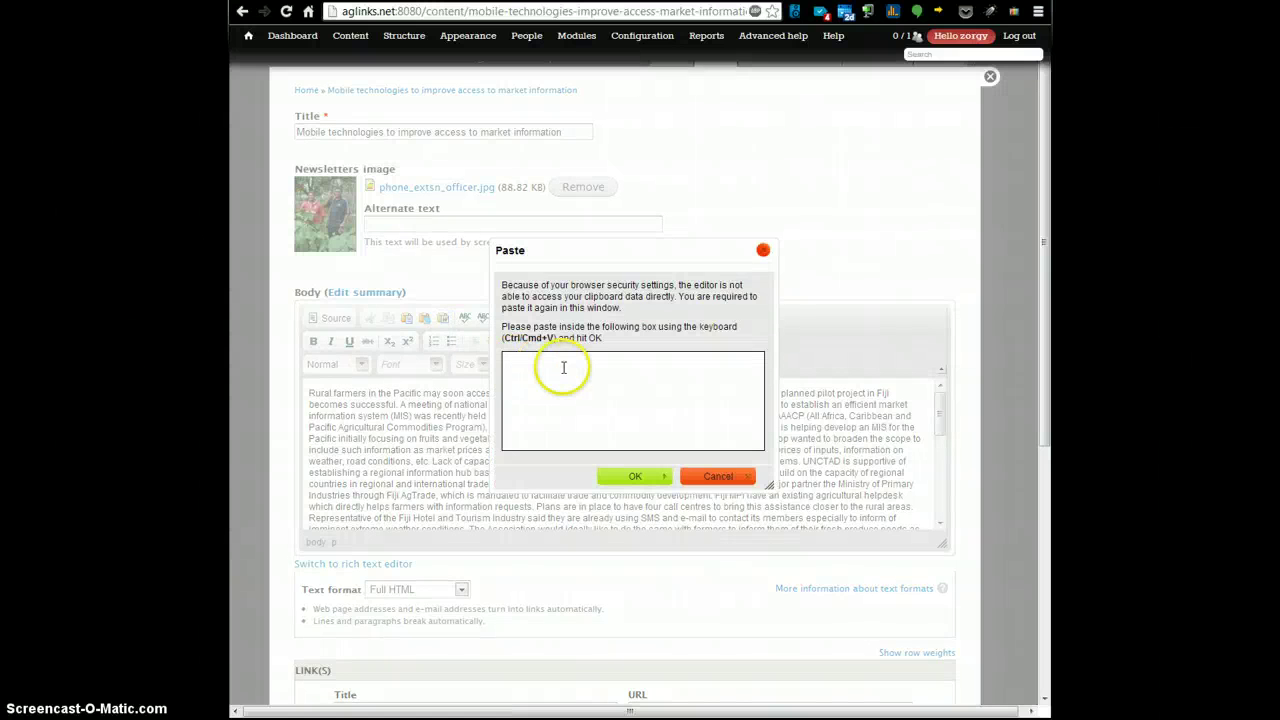
right_click(562, 368)
left_click(520, 389)
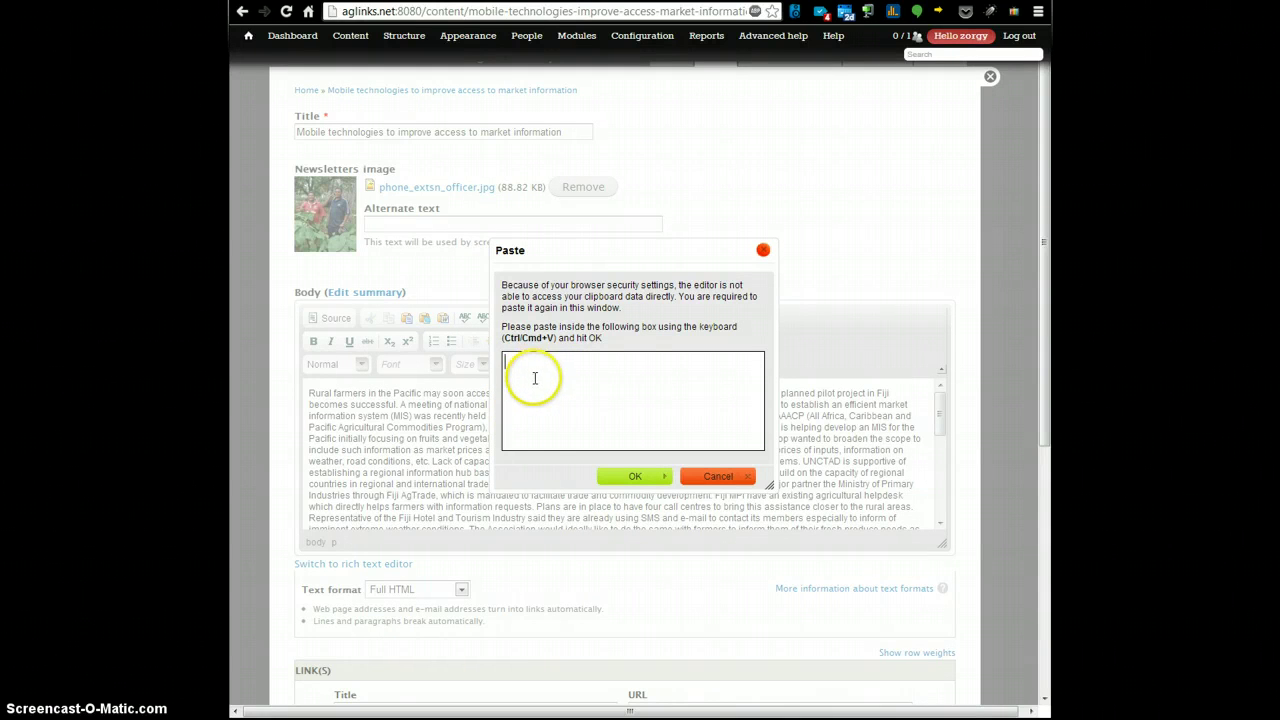
left_click(735, 478)
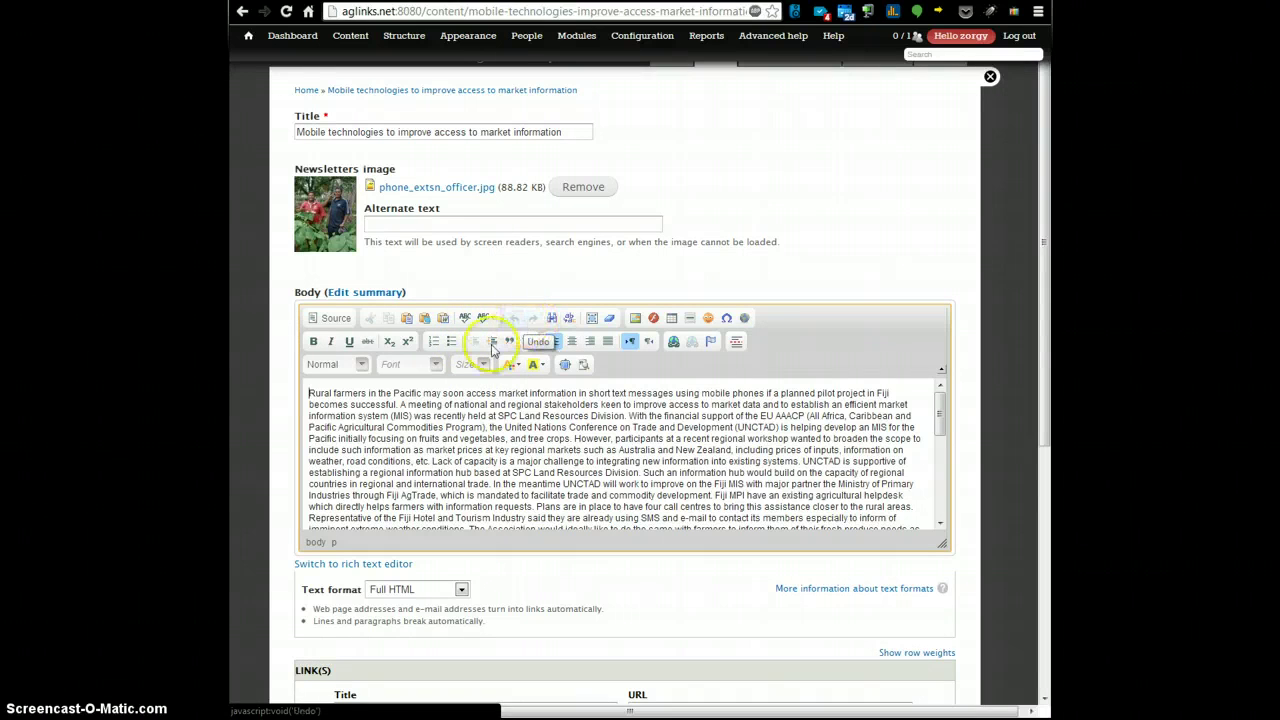
- Bold the opening words of the body, from "Rural farmers" through "may soon acces", and undo the bolding
left_click(433, 462)
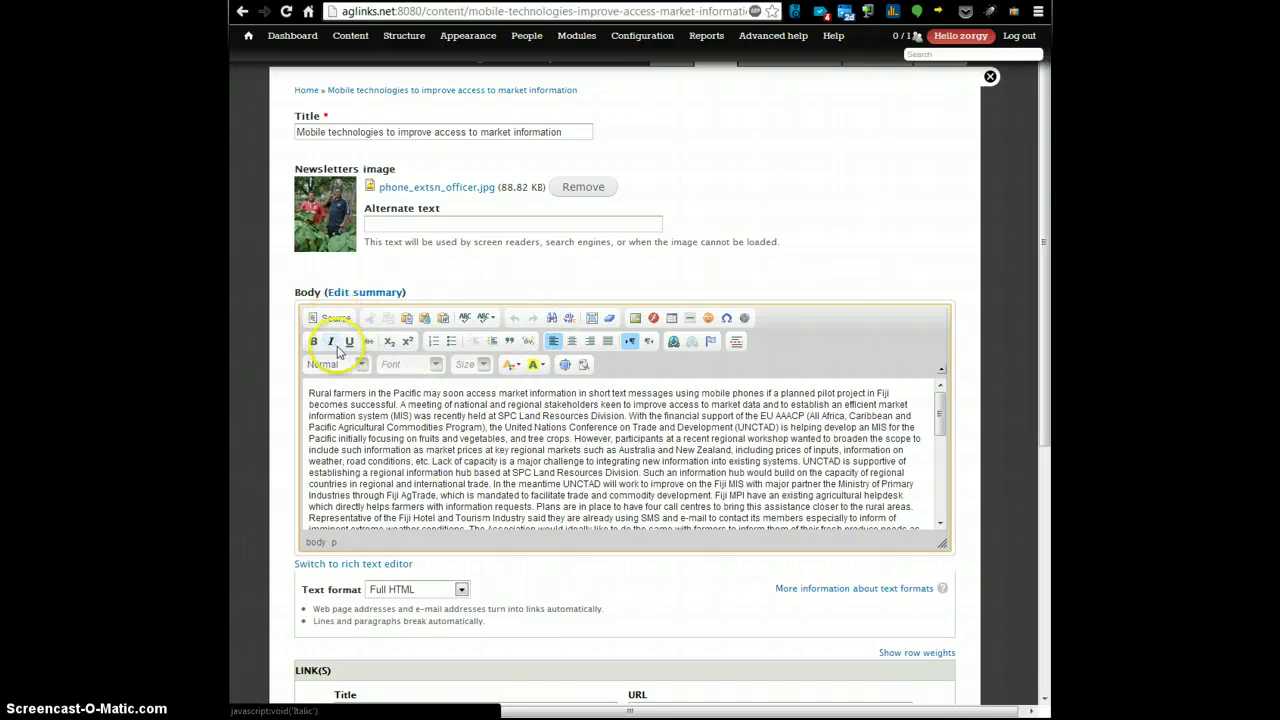
left_click_drag(309, 393, 493, 393)
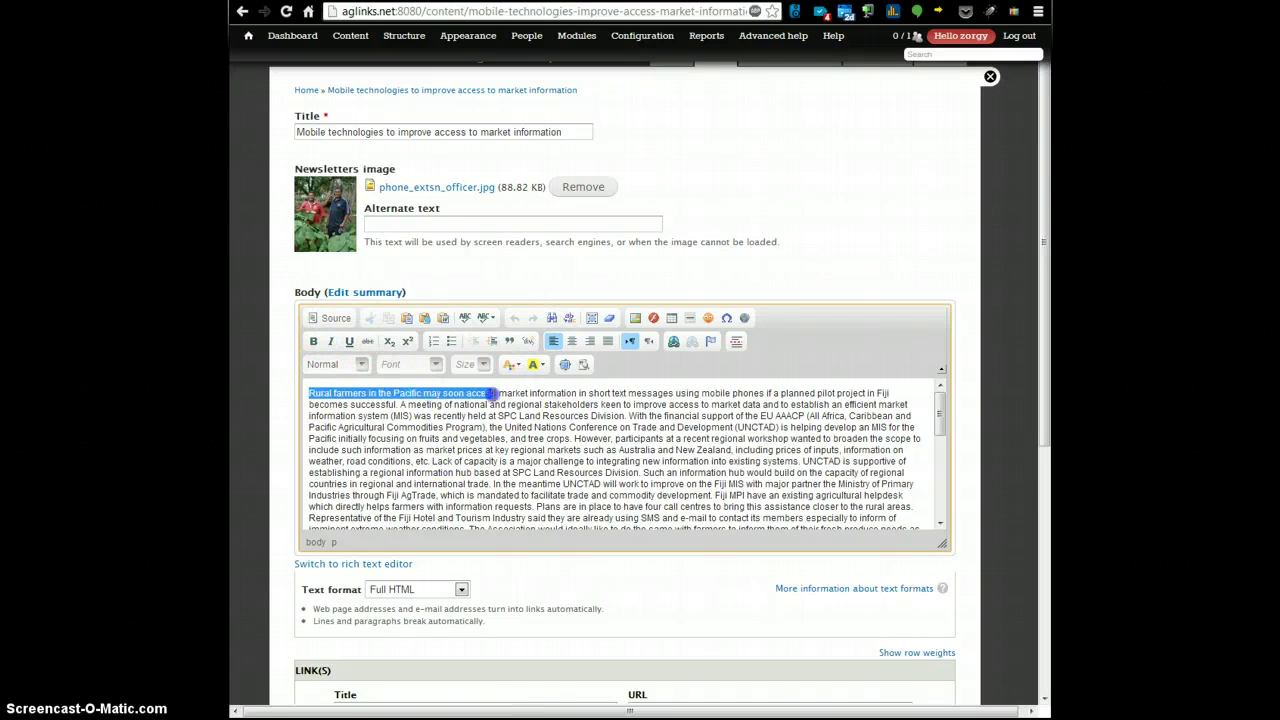
left_click(313, 342)
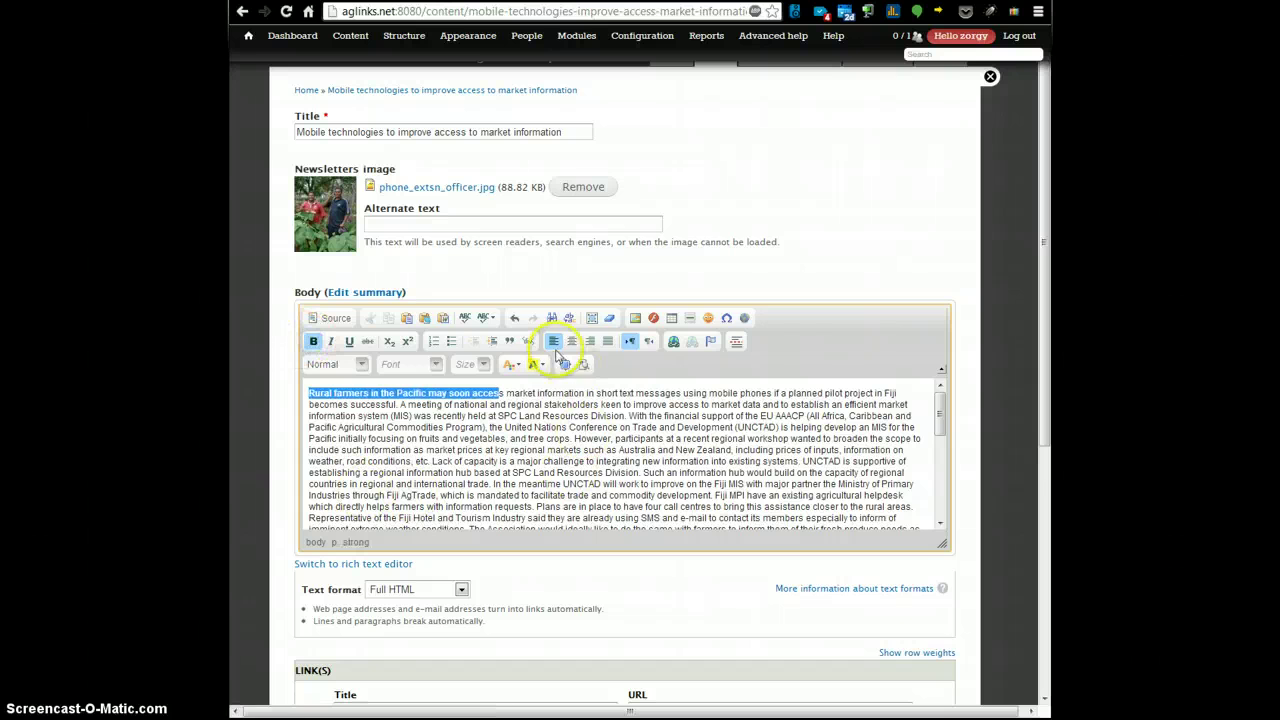
left_click(514, 320)
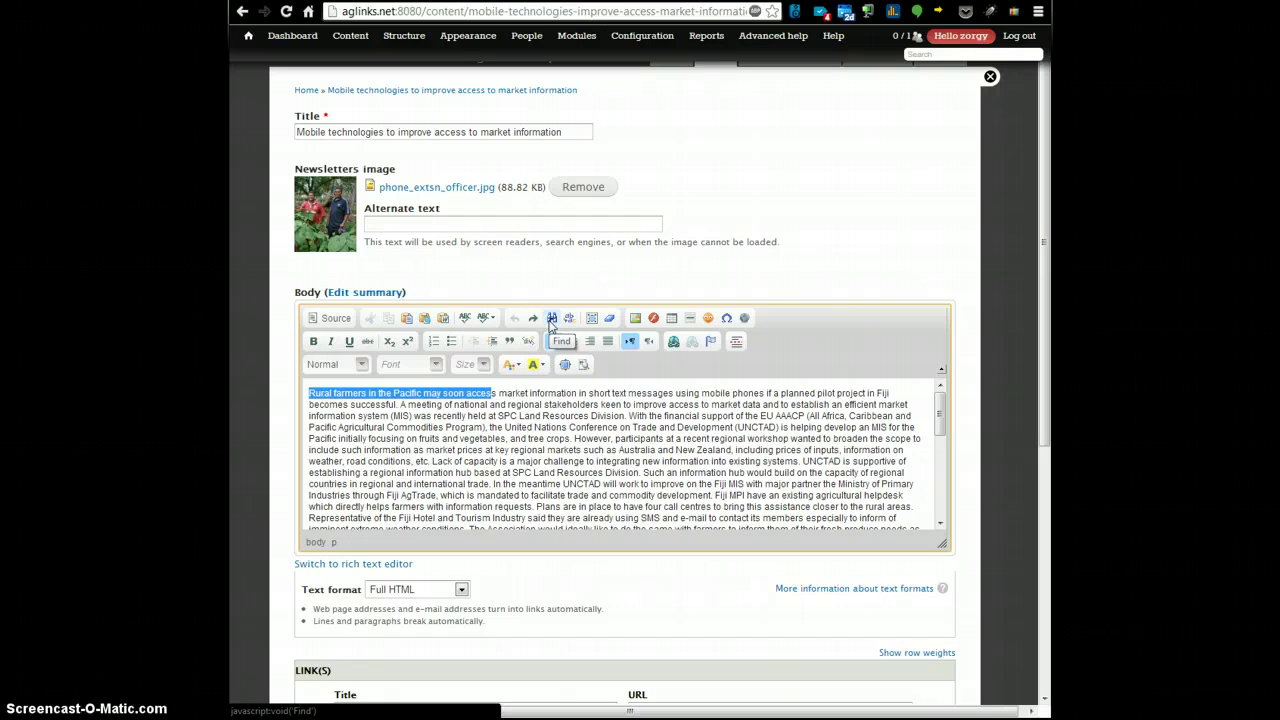
- Try the Automatic text colour on the passage ending "A meeting of national" and apply Remove Format to it
left_click(568, 320)
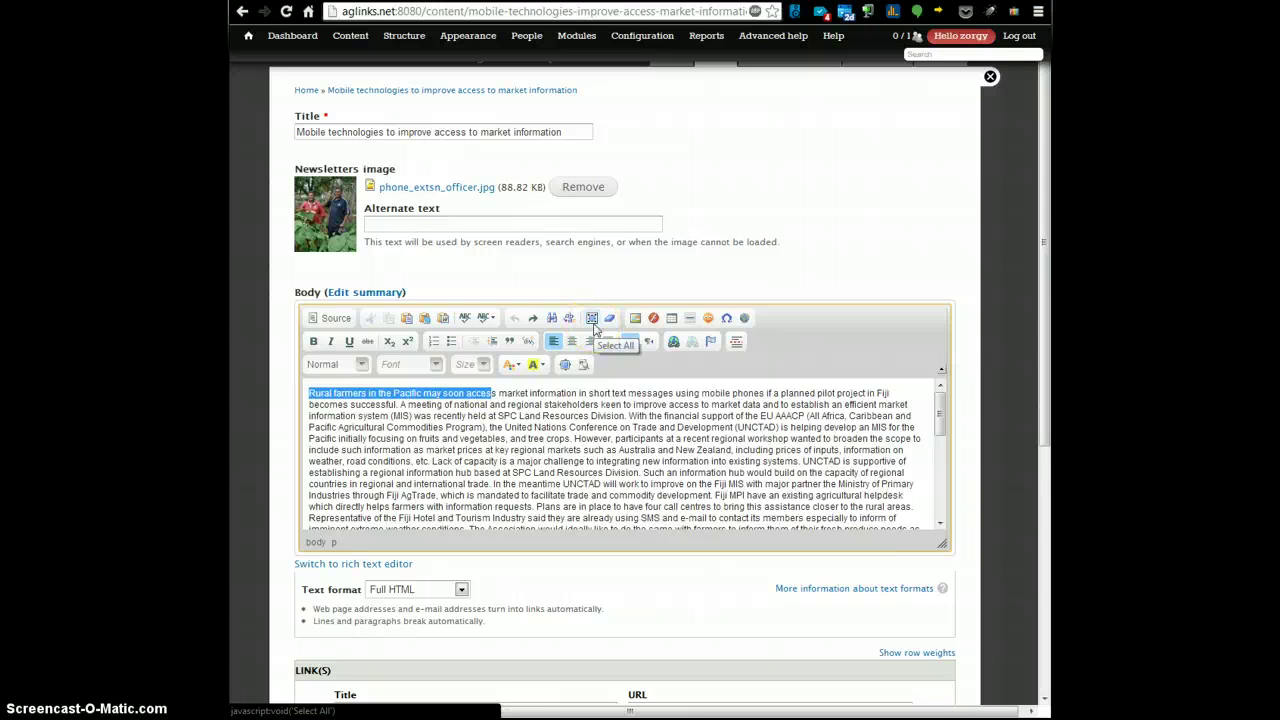
left_click(610, 320)
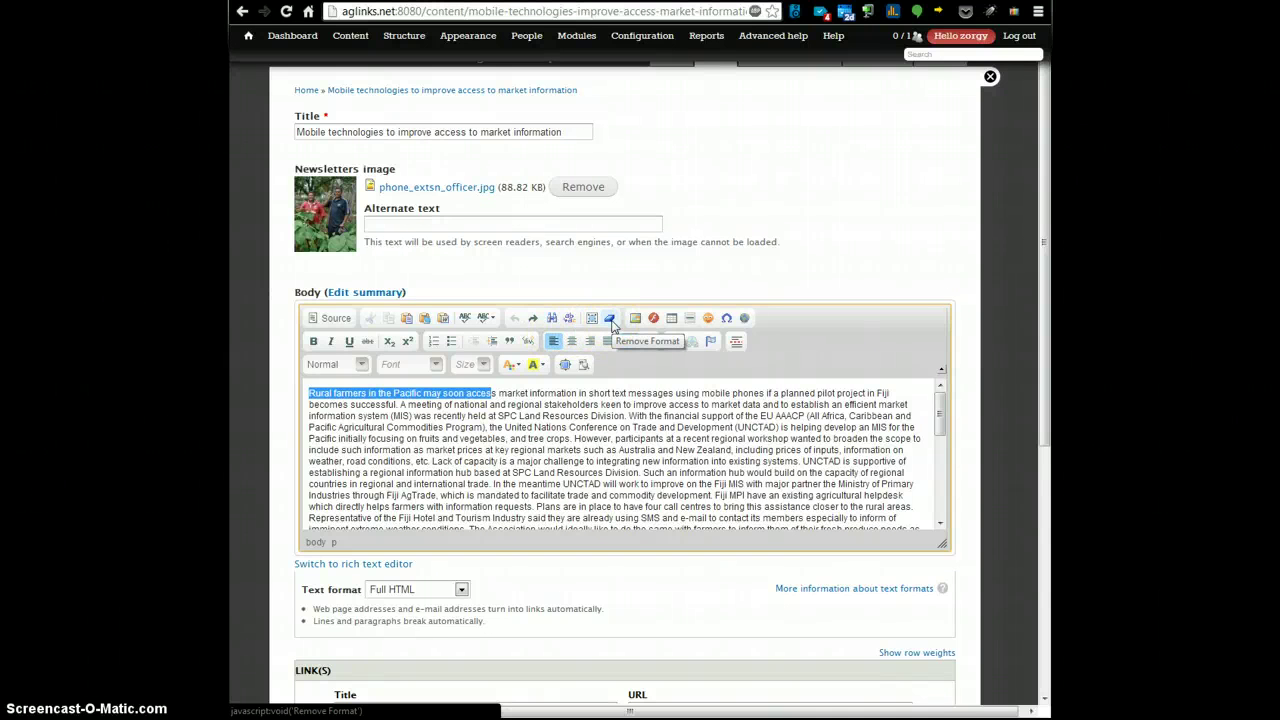
left_click_drag(538, 393, 334, 395)
left_click(510, 364)
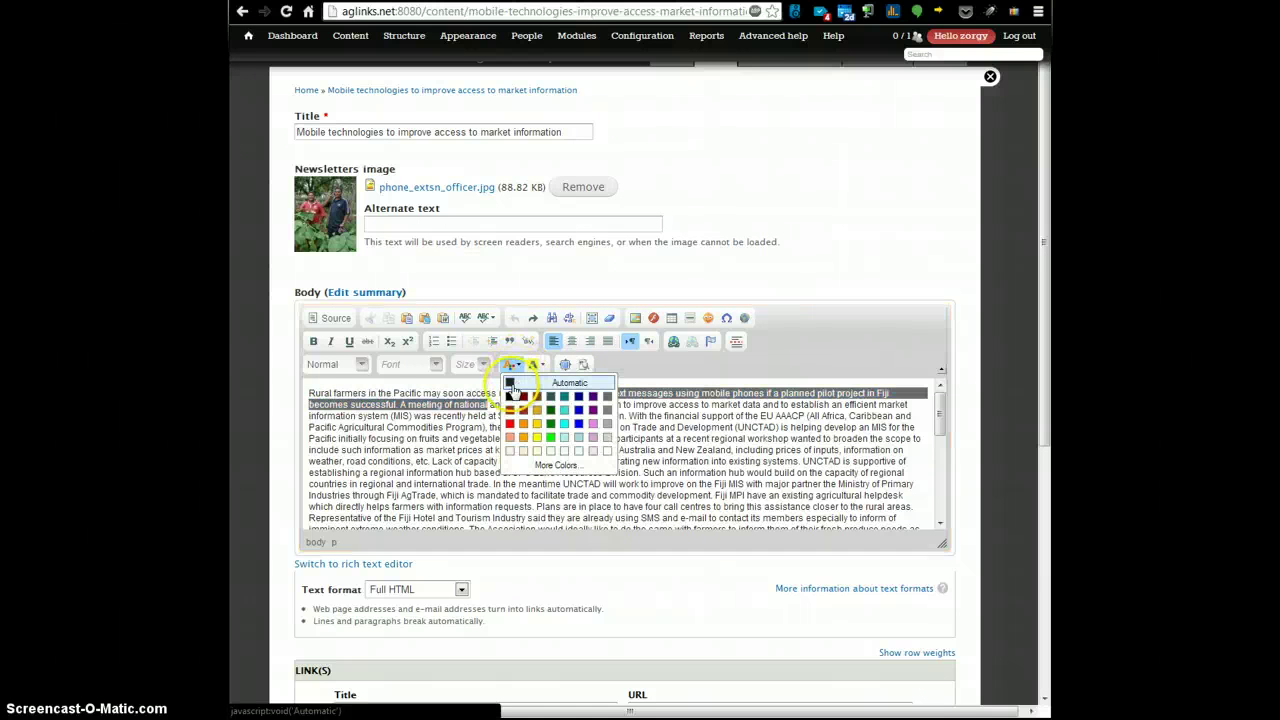
left_click(511, 385)
left_click(610, 320)
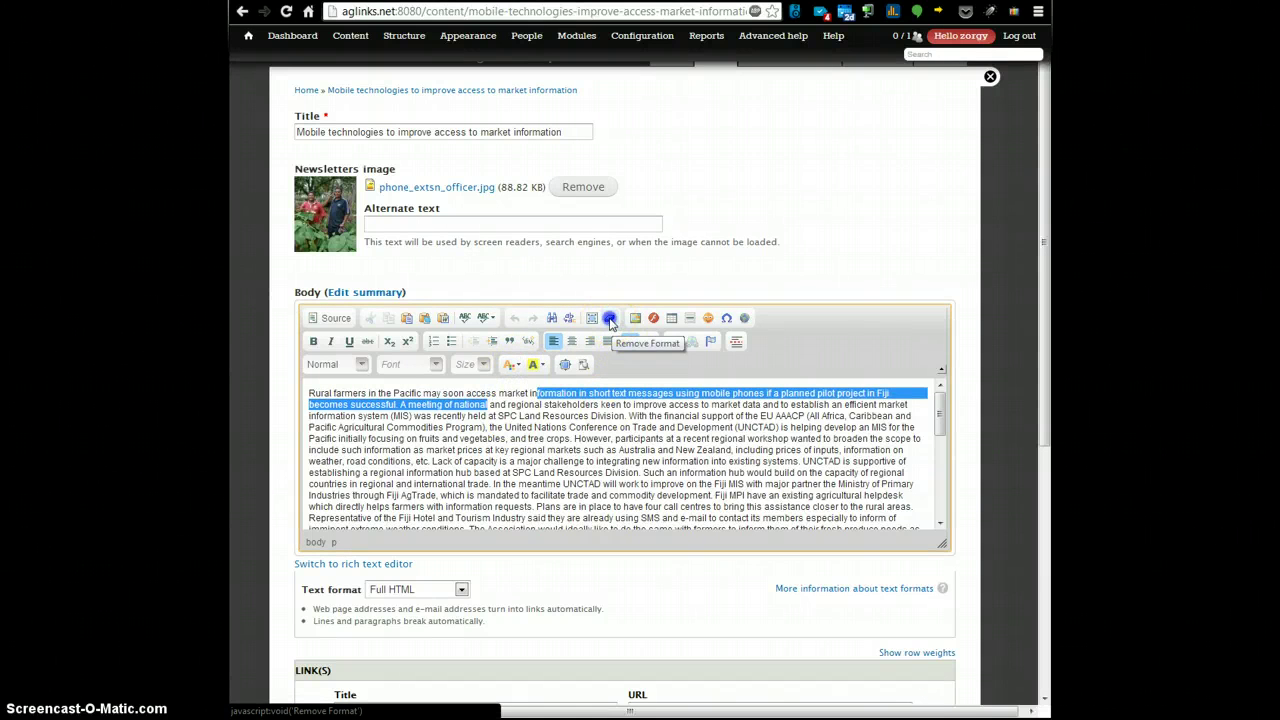
- Start a new body paragraph at "the United Nations Conference" and open a resized server file browser for inserting an image
left_click(529, 405)
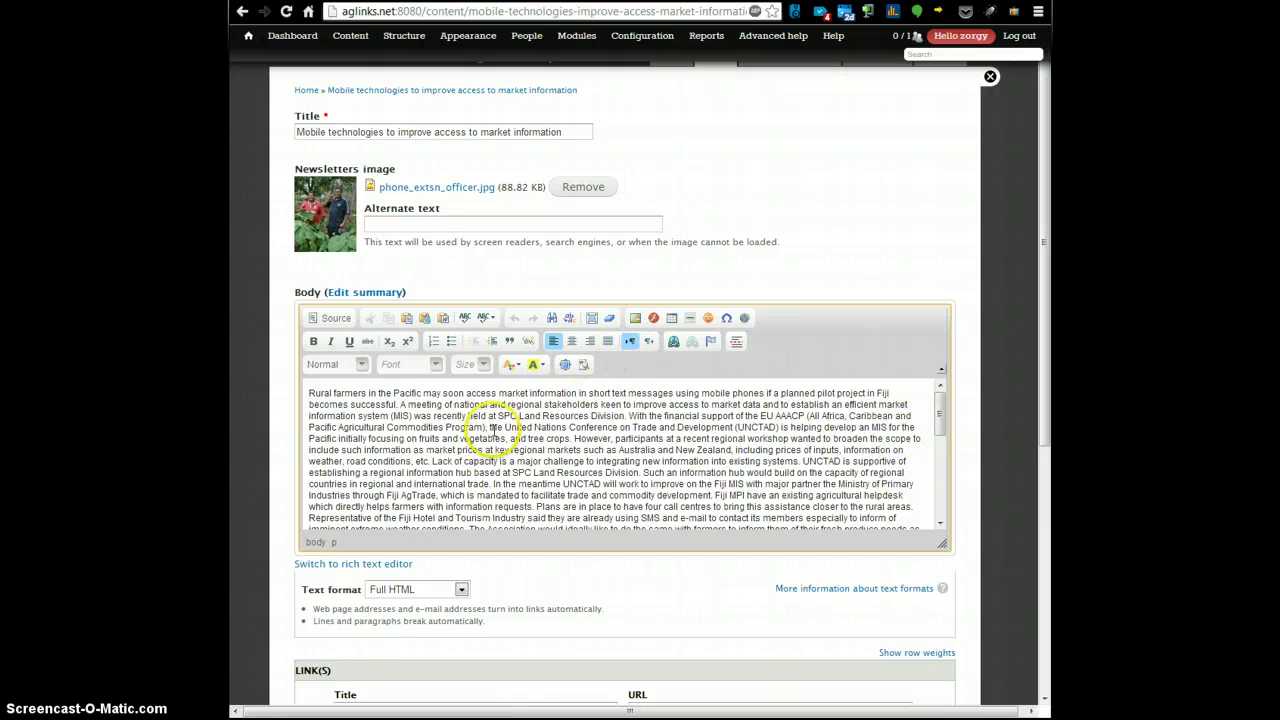
key("Return")
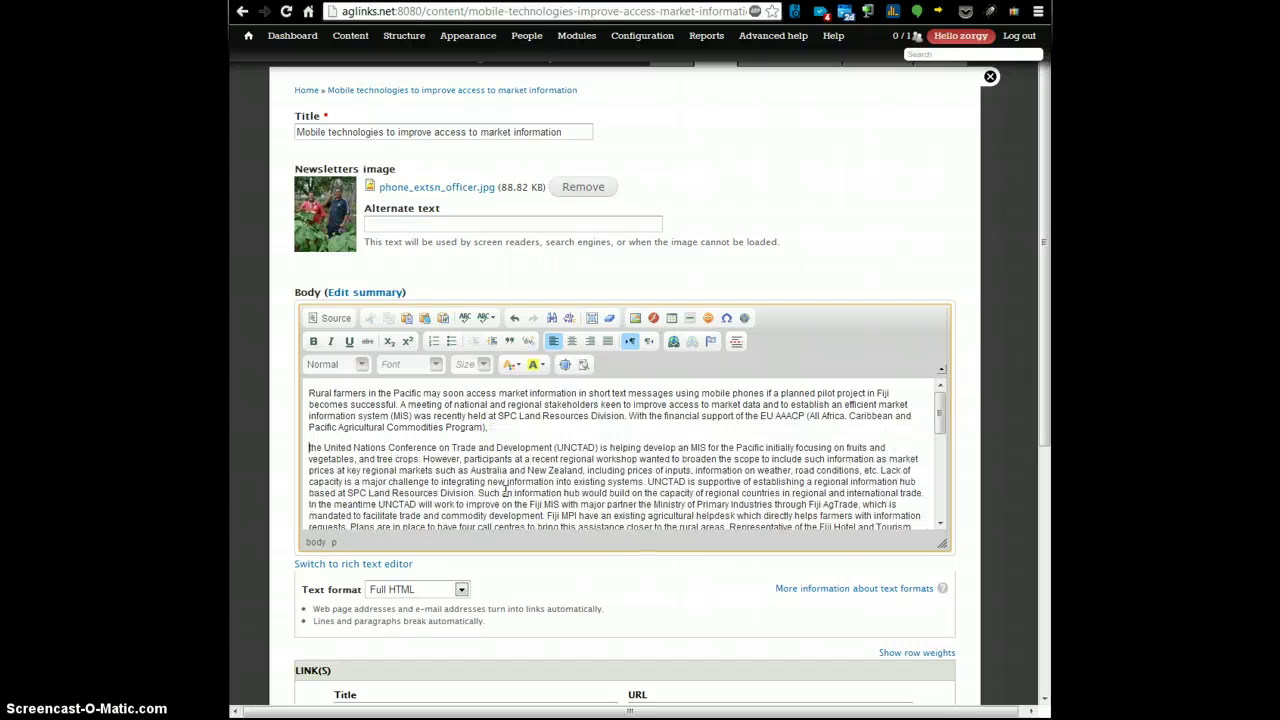
left_click(634, 318)
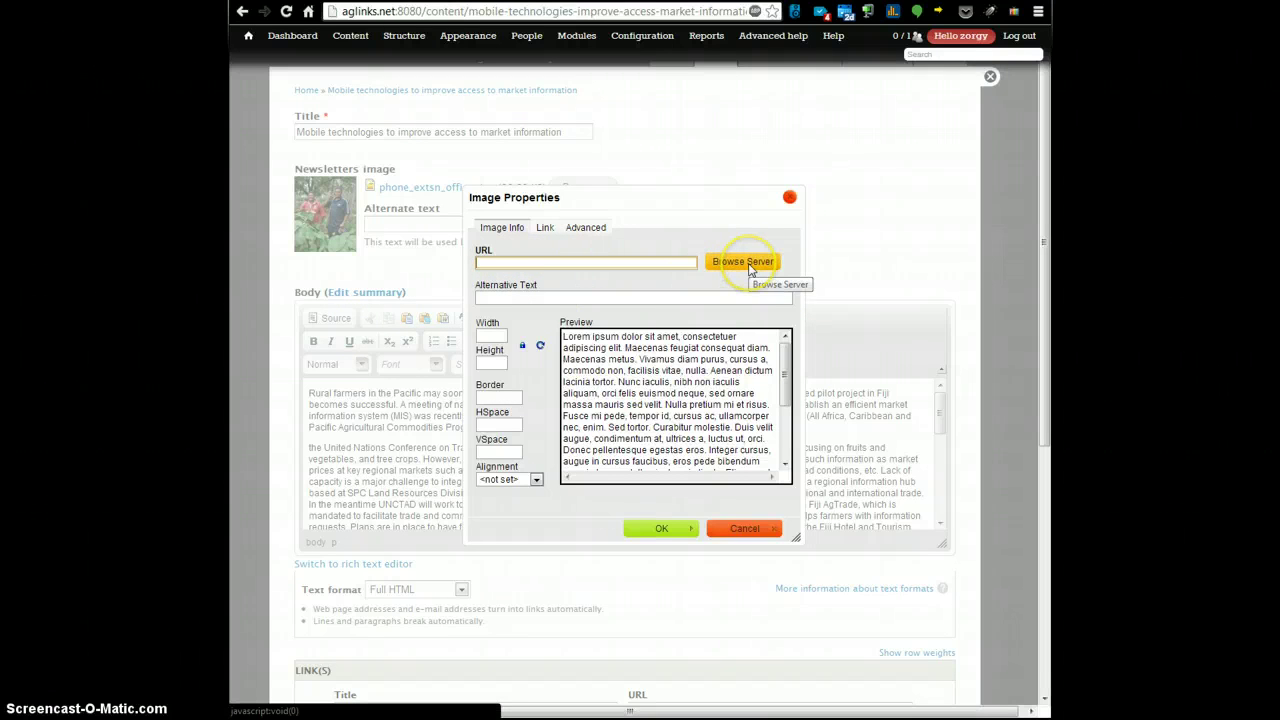
left_click(745, 264)
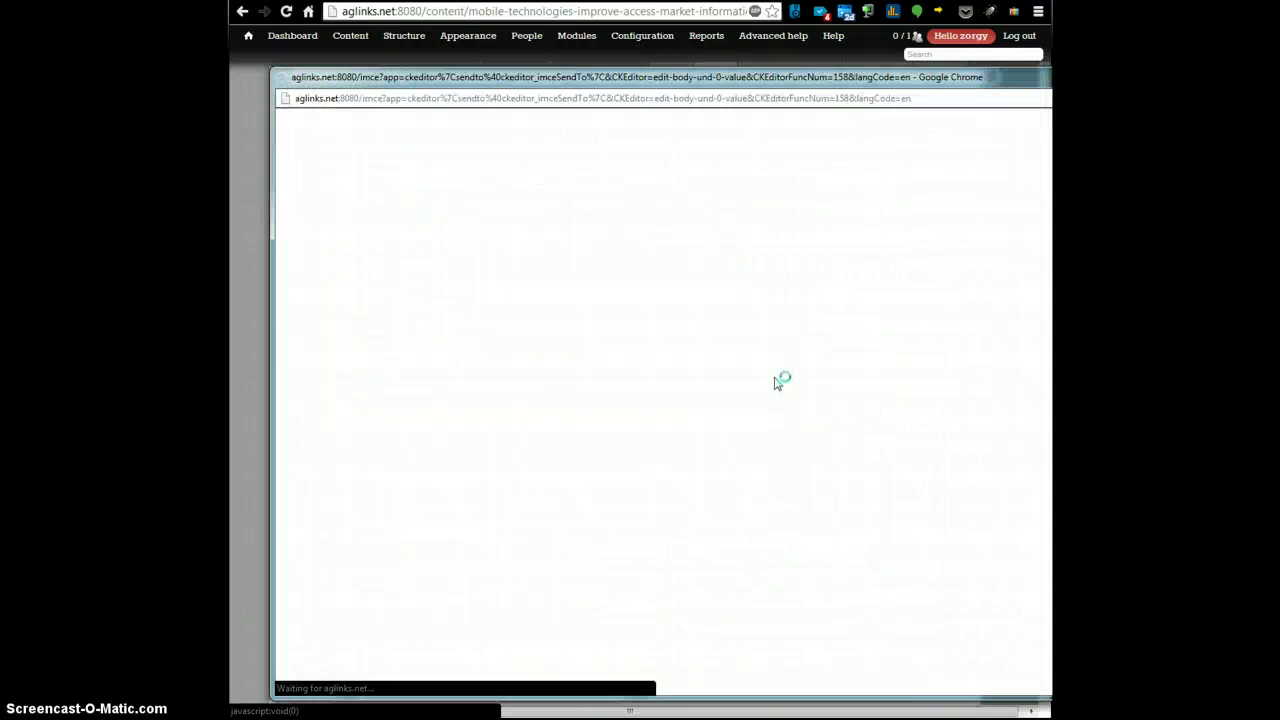
mouse_move(886, 80)
left_mouse_down()
mouse_move(397, 80)
mouse_move(893, 86)
left_mouse_up()
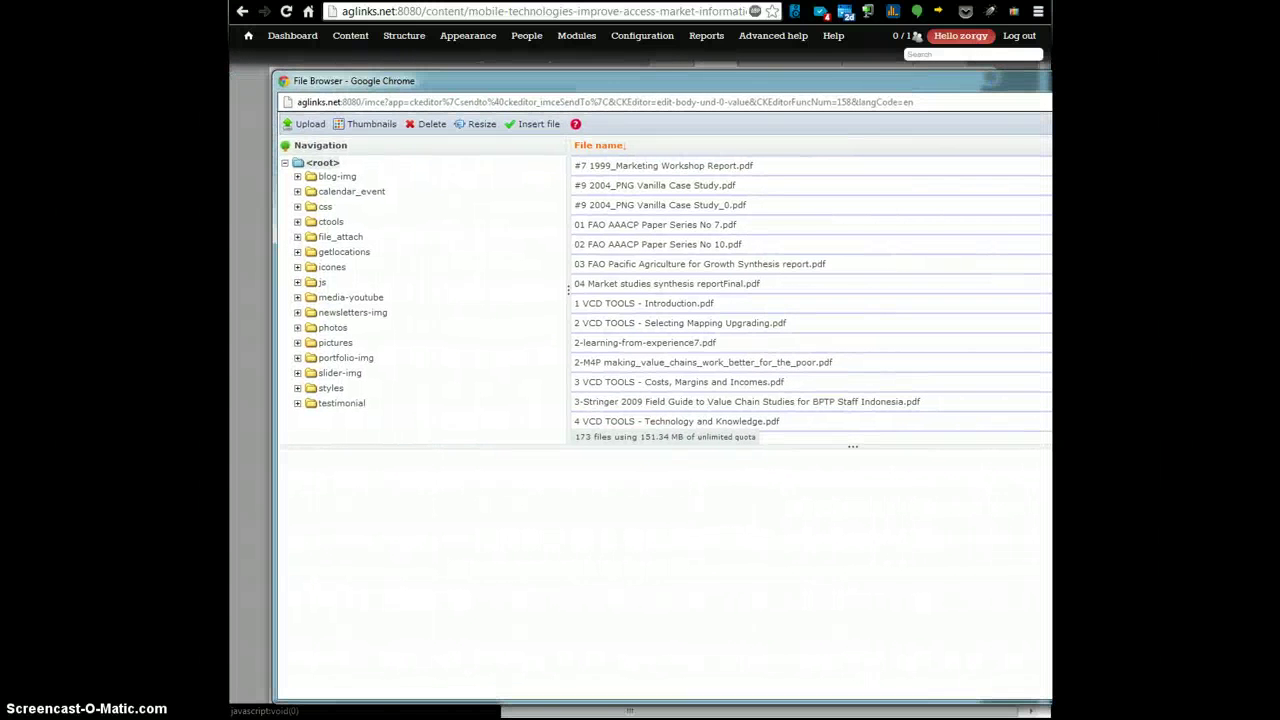
left_click_drag(1050, 140, 905, 140)
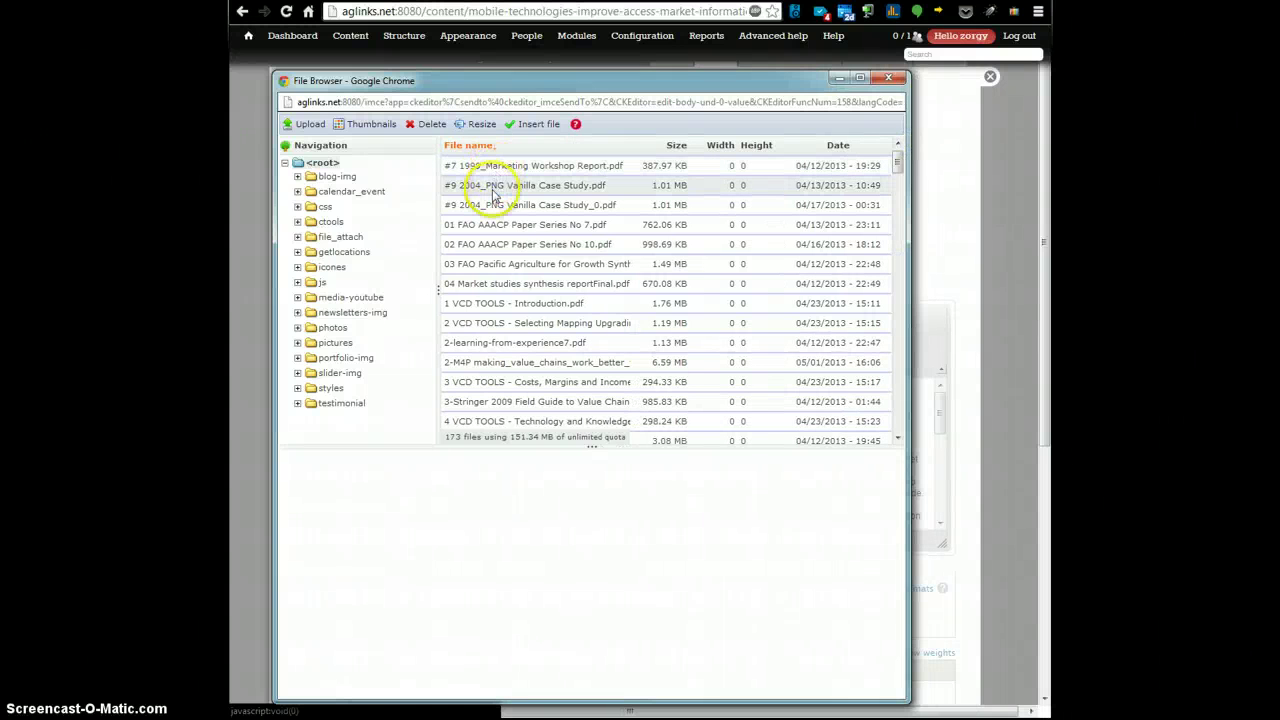
- Examine the root folder's file list and the file browser's upload and thumbnail options
left_click_drag(900, 170, 897, 400)
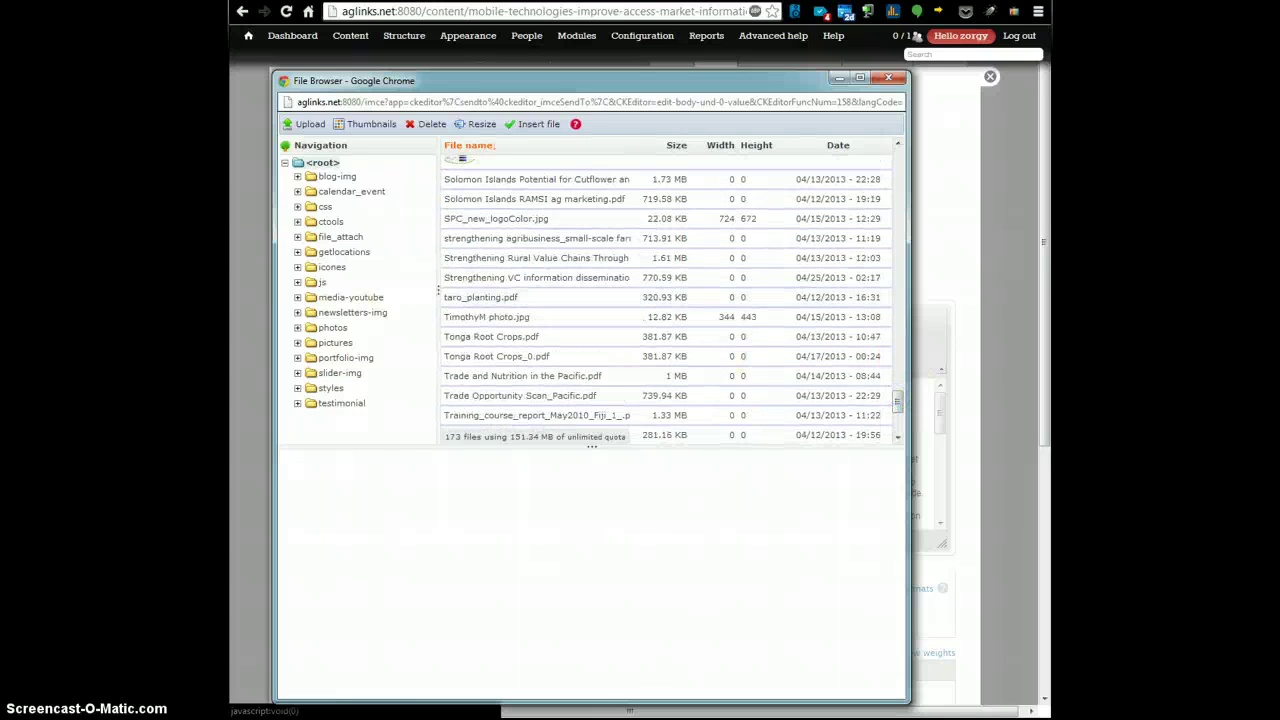
left_click(305, 125)
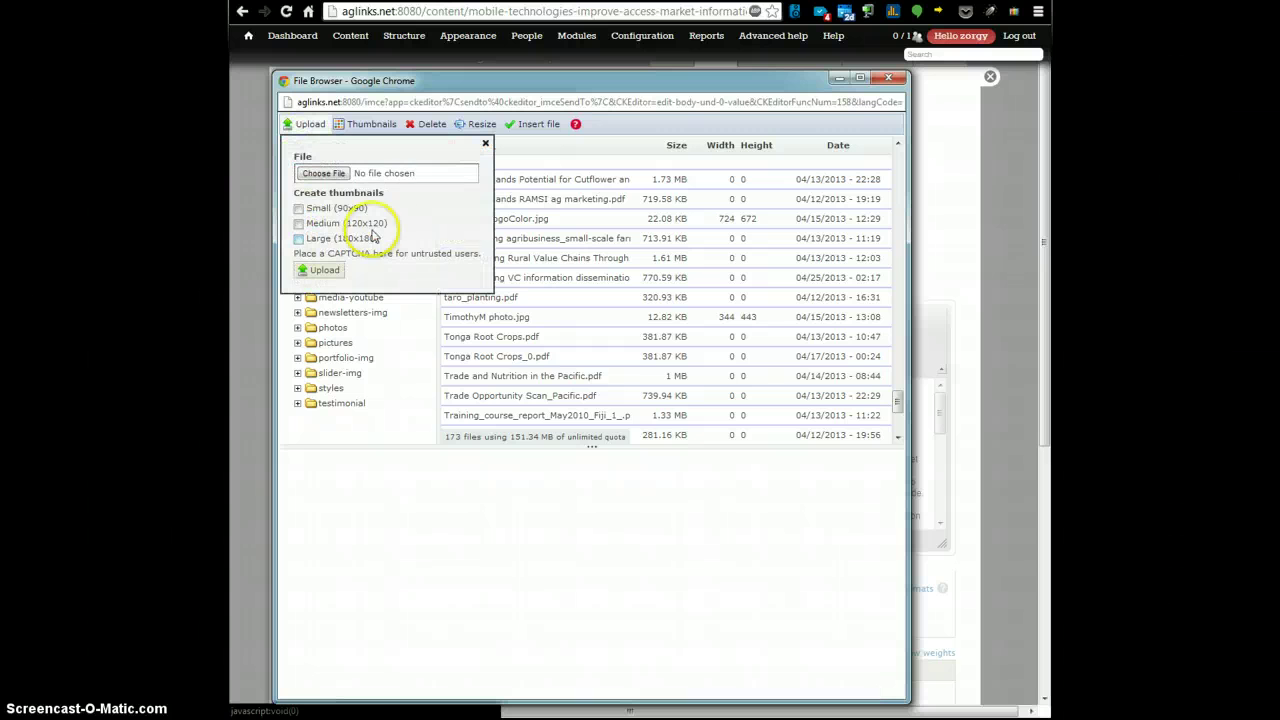
left_click(339, 178)
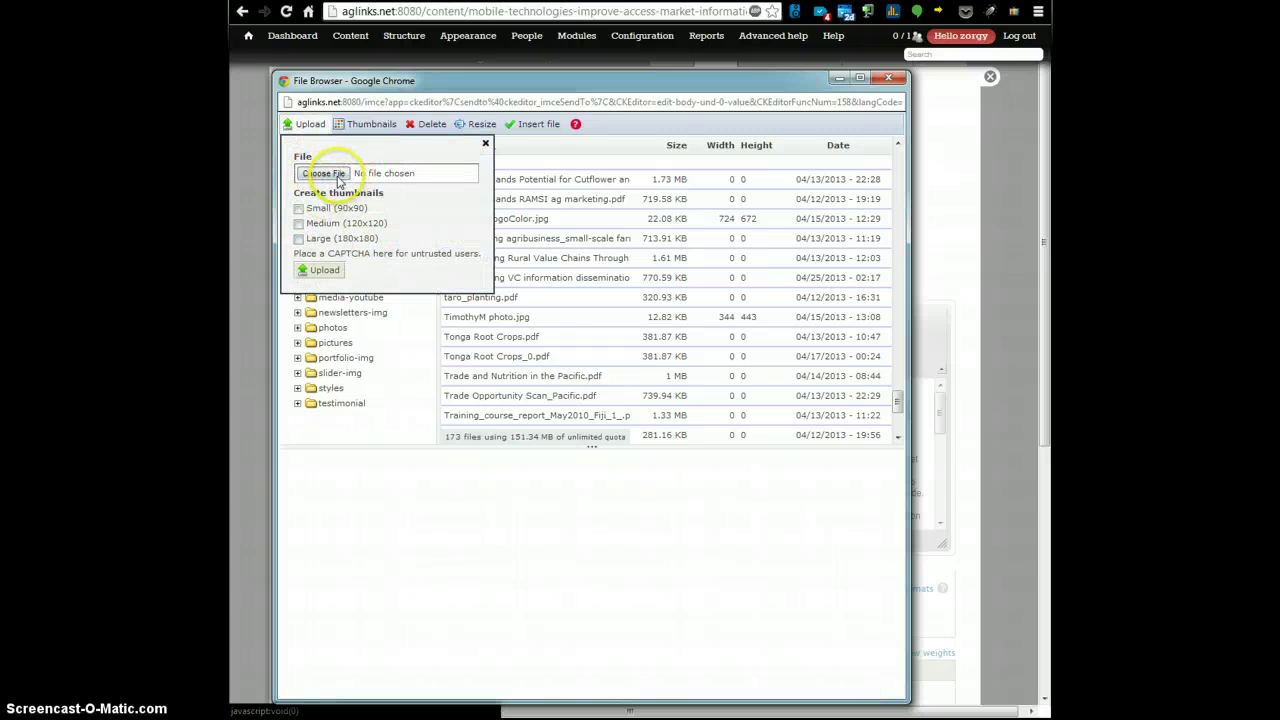
left_click(485, 143)
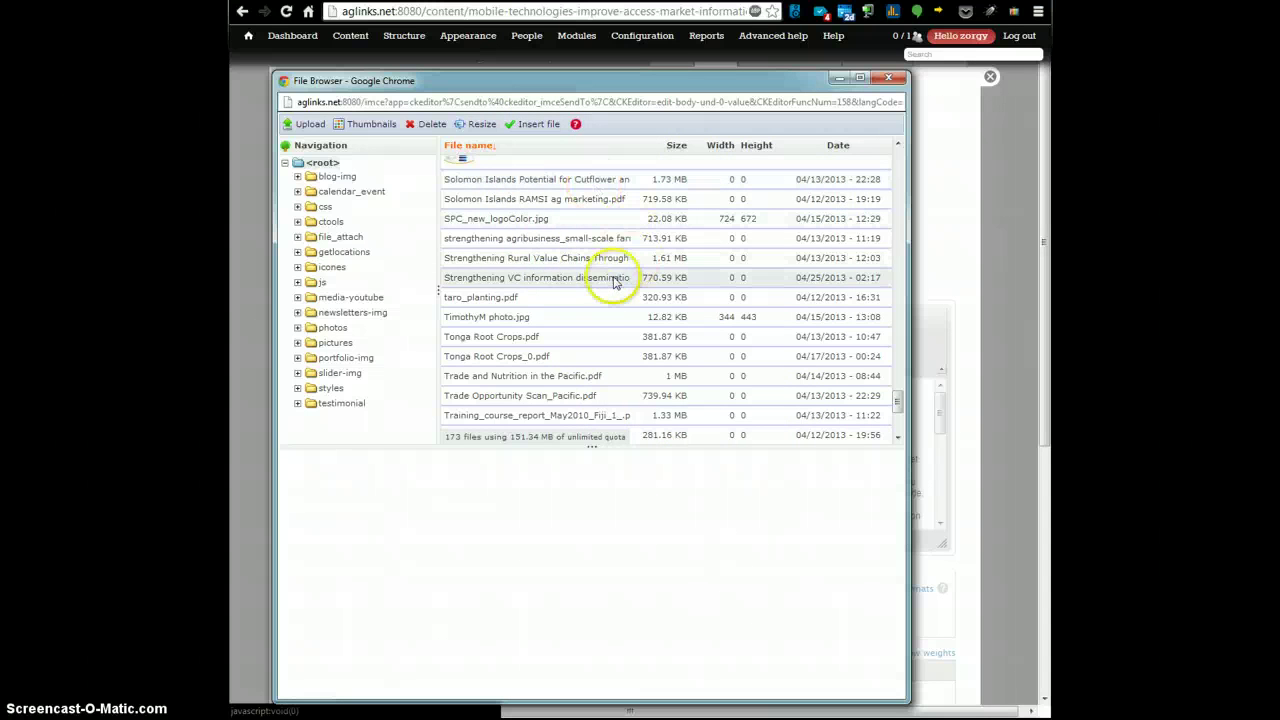
scroll(608, 283, "up", 2)
scroll(600, 285, "up", 2)
scroll(557, 290, "down", 7)
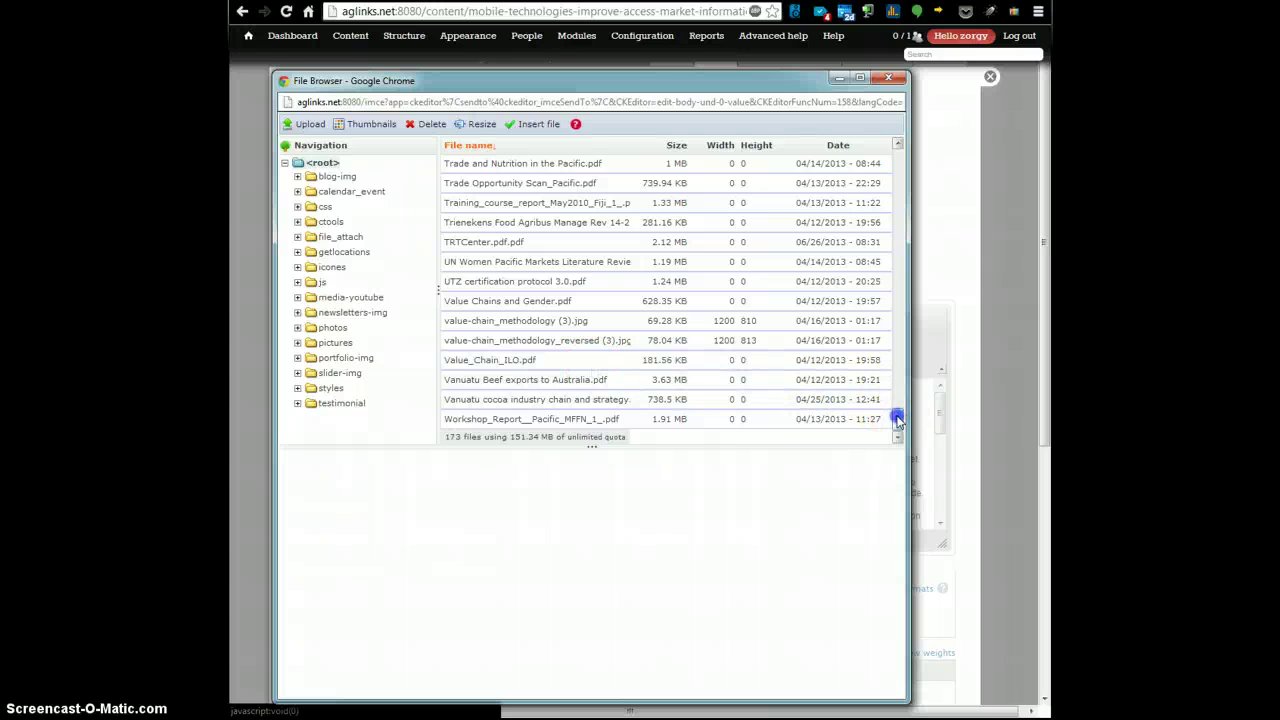
- Choose avatar.png from the pictures folder as the image, declining the directory refresh
double_click(300, 350)
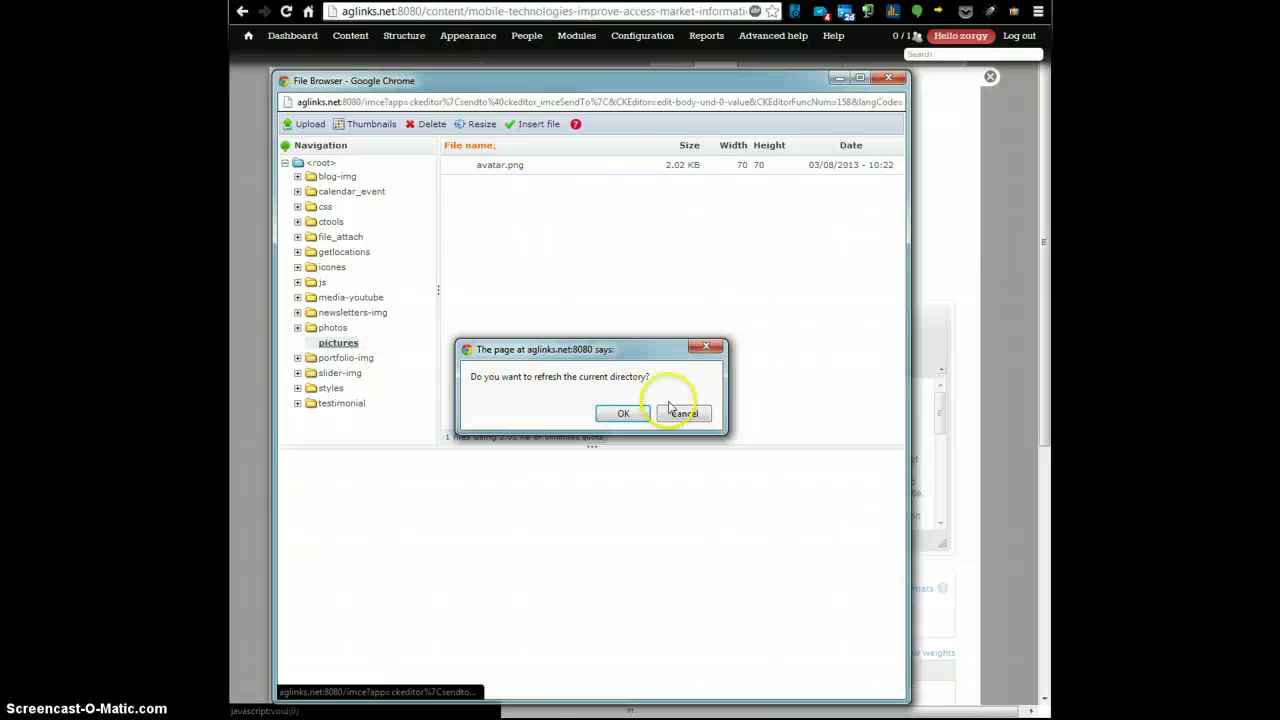
left_click(684, 414)
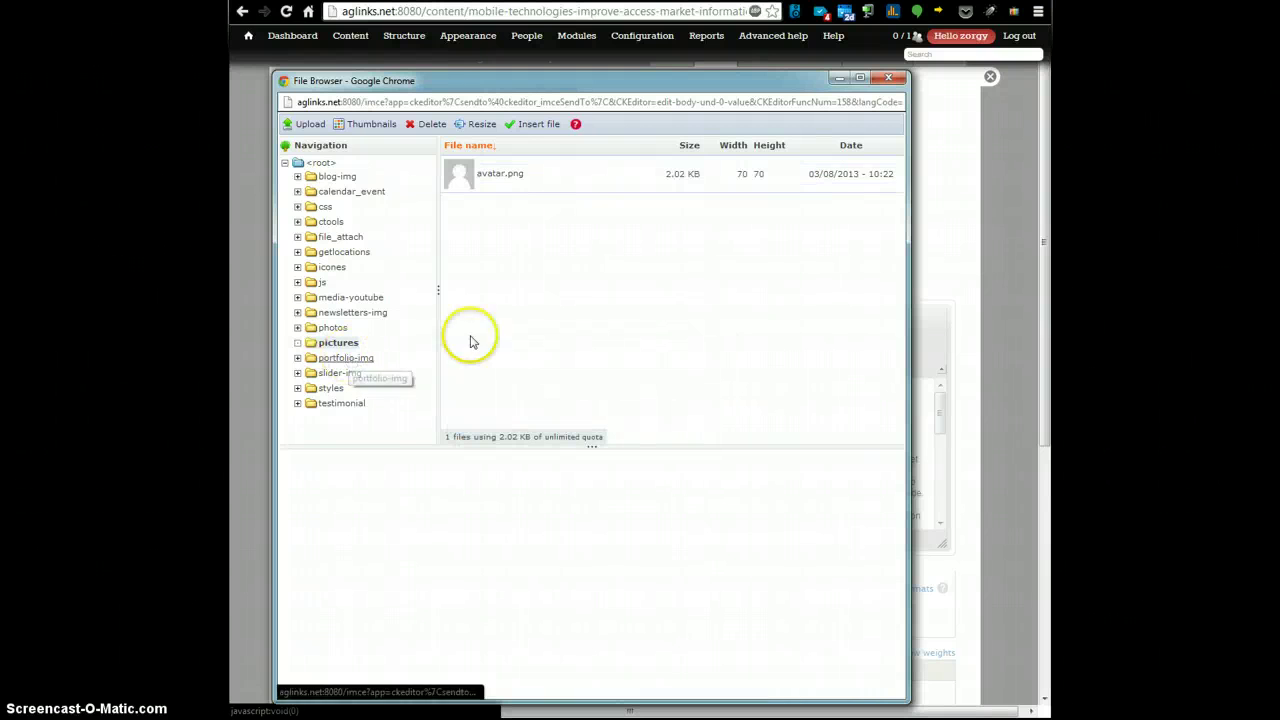
left_click(505, 183)
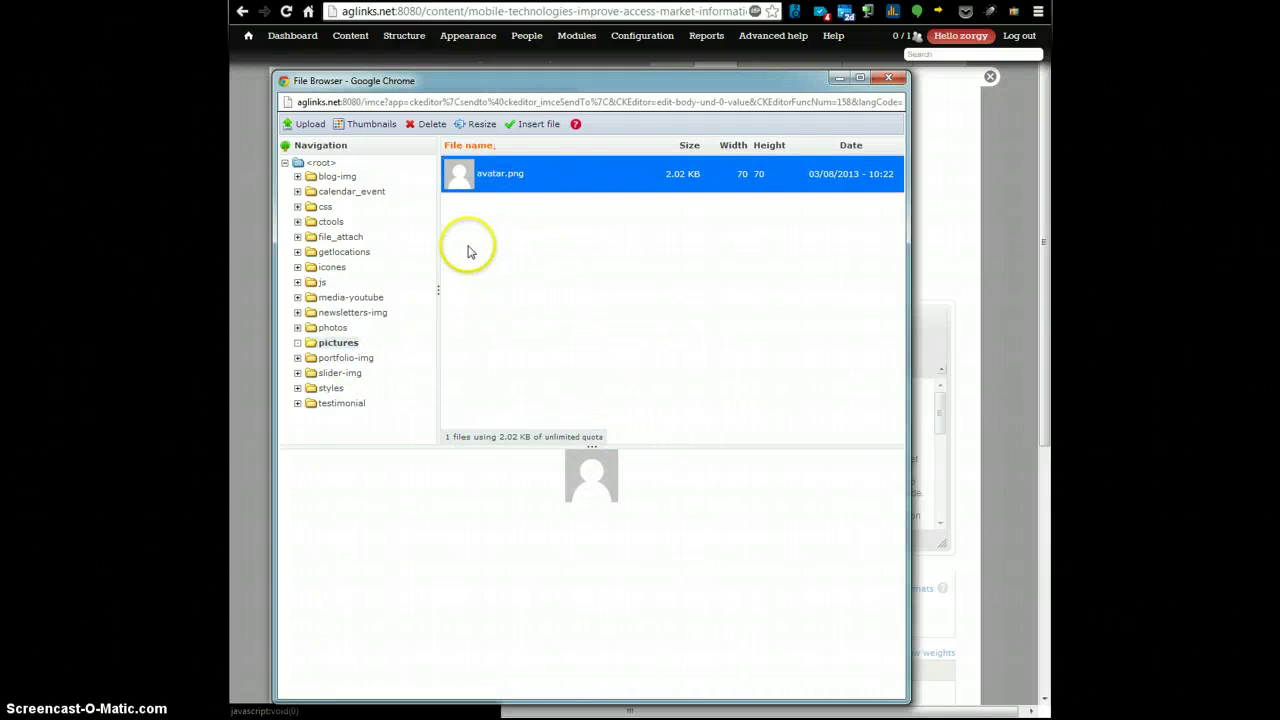
left_click(539, 127)
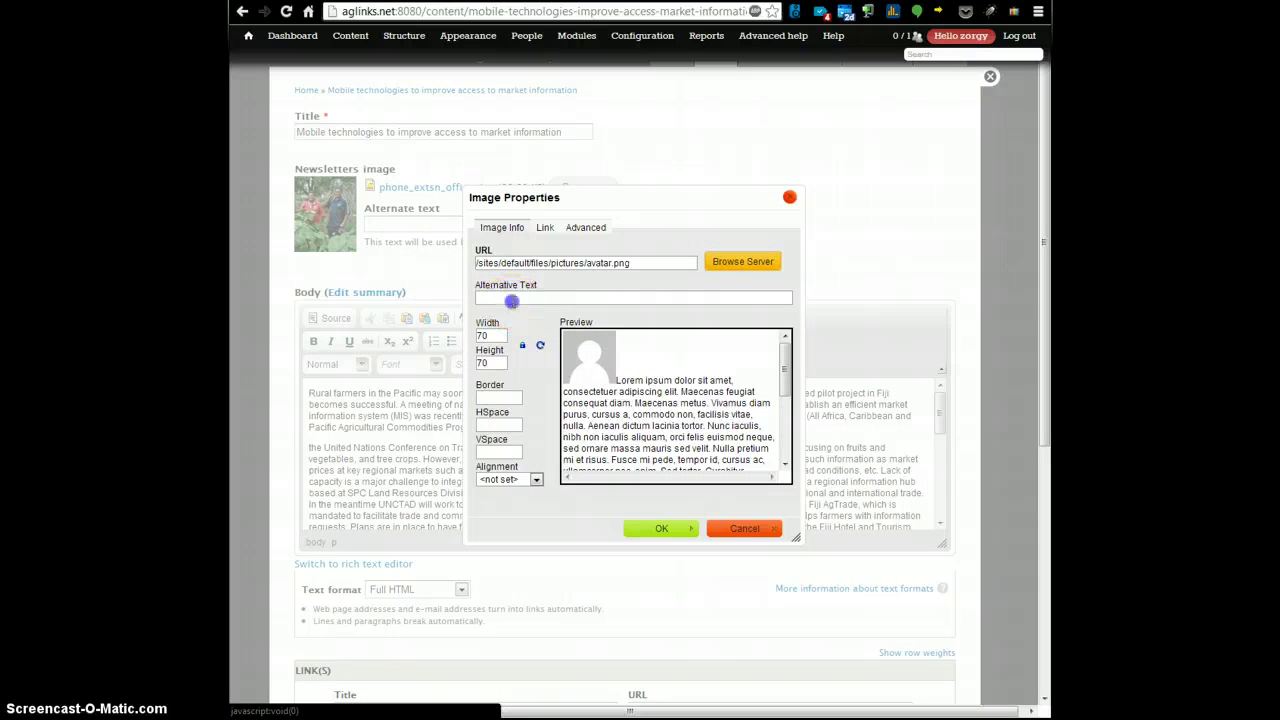
- Set the image's border to 4 and its horizontal and vertical spacing to 5 each
left_click(500, 297)
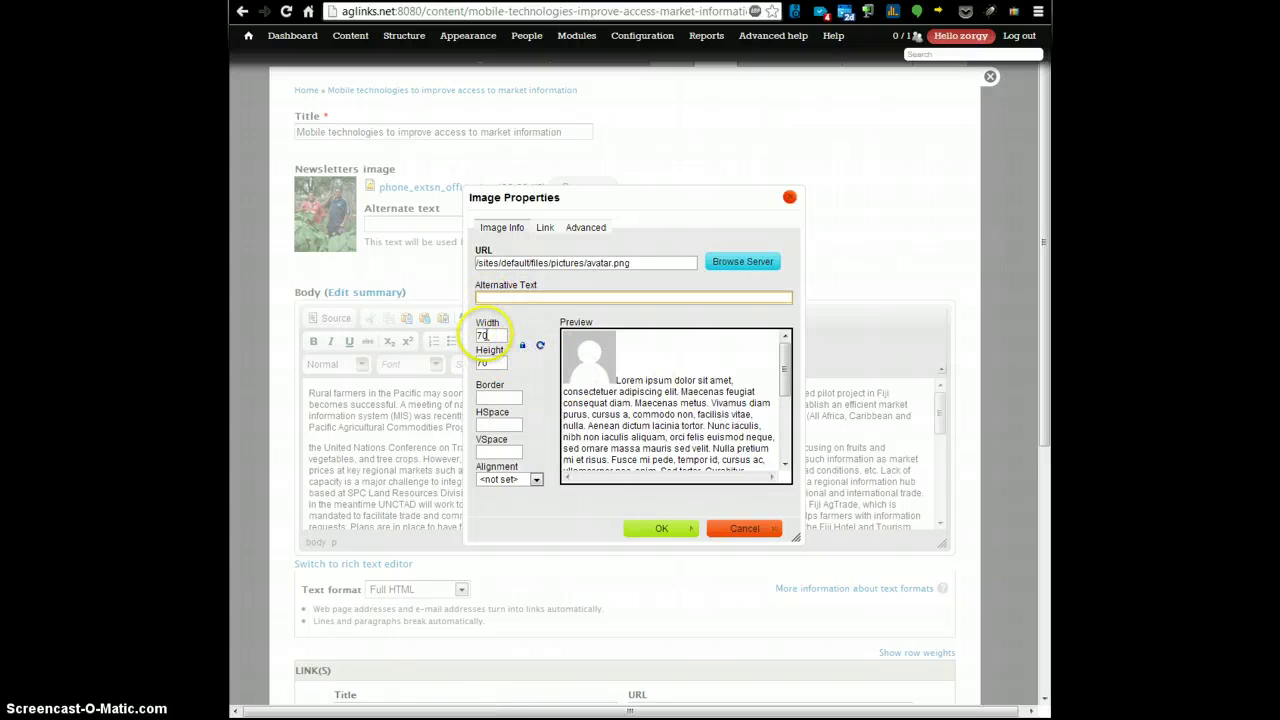
left_click(485, 335)
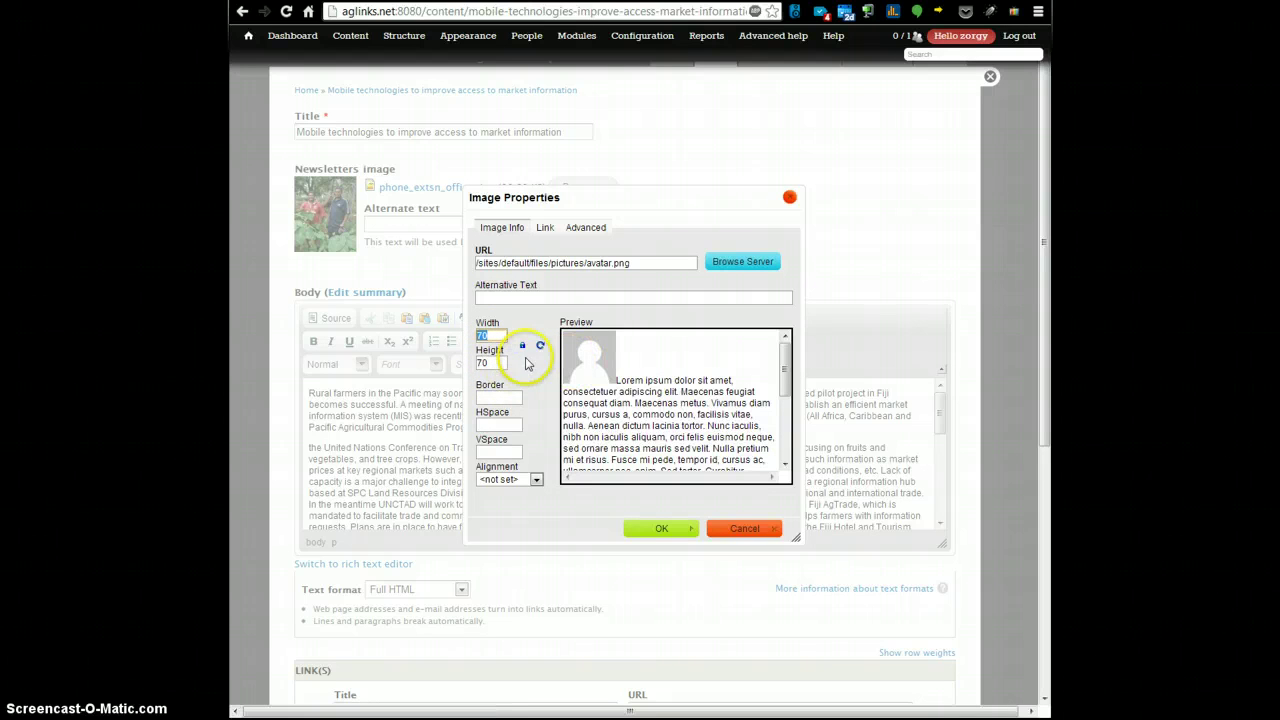
left_click(537, 468)
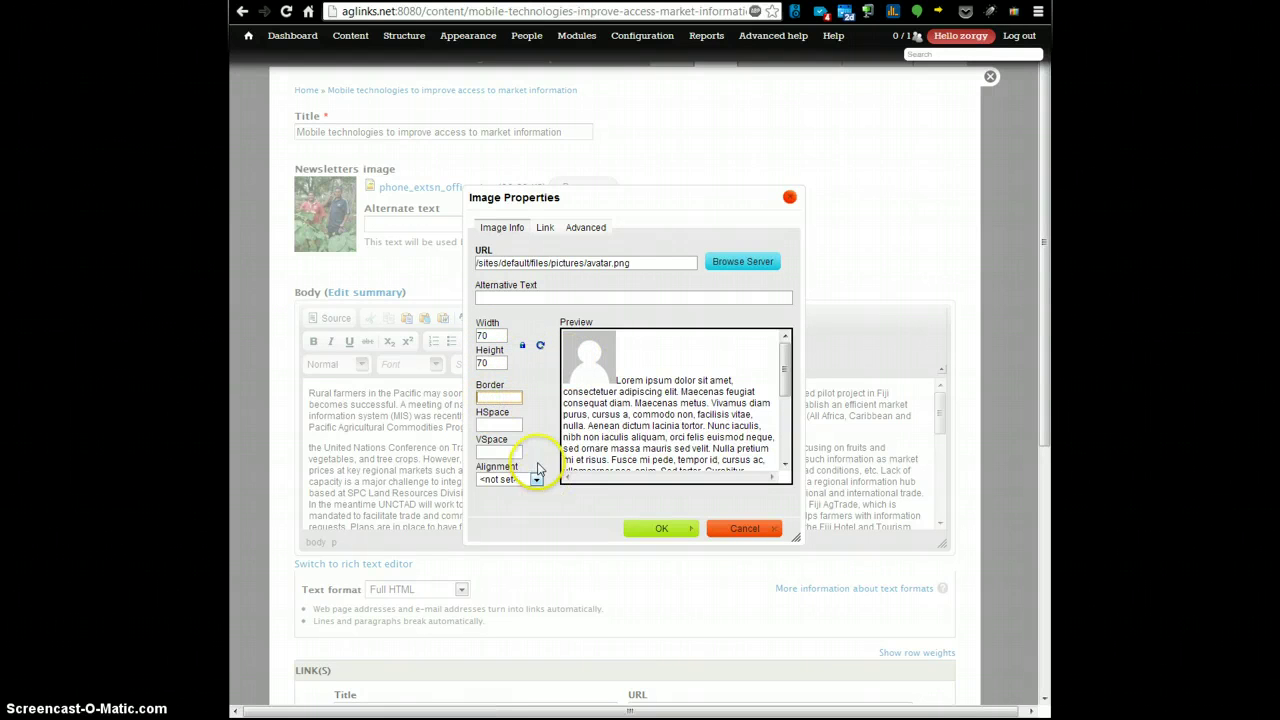
type("4")
left_click(505, 424)
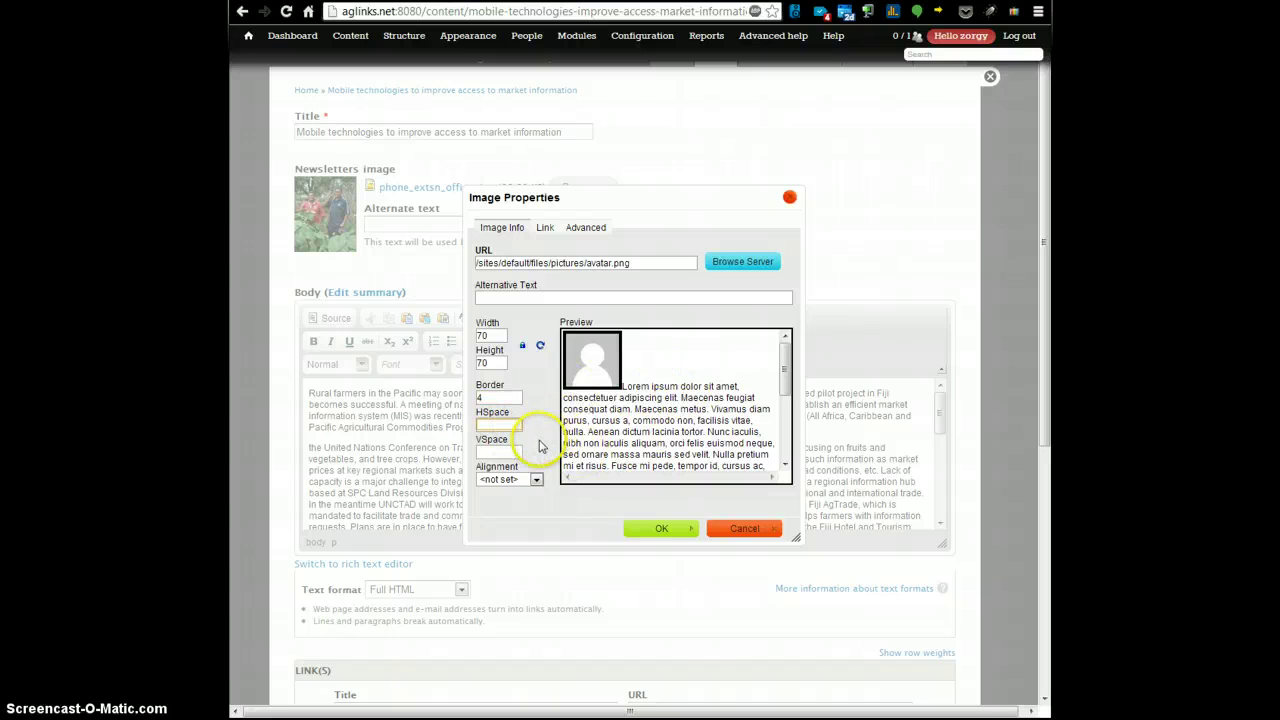
type("5")
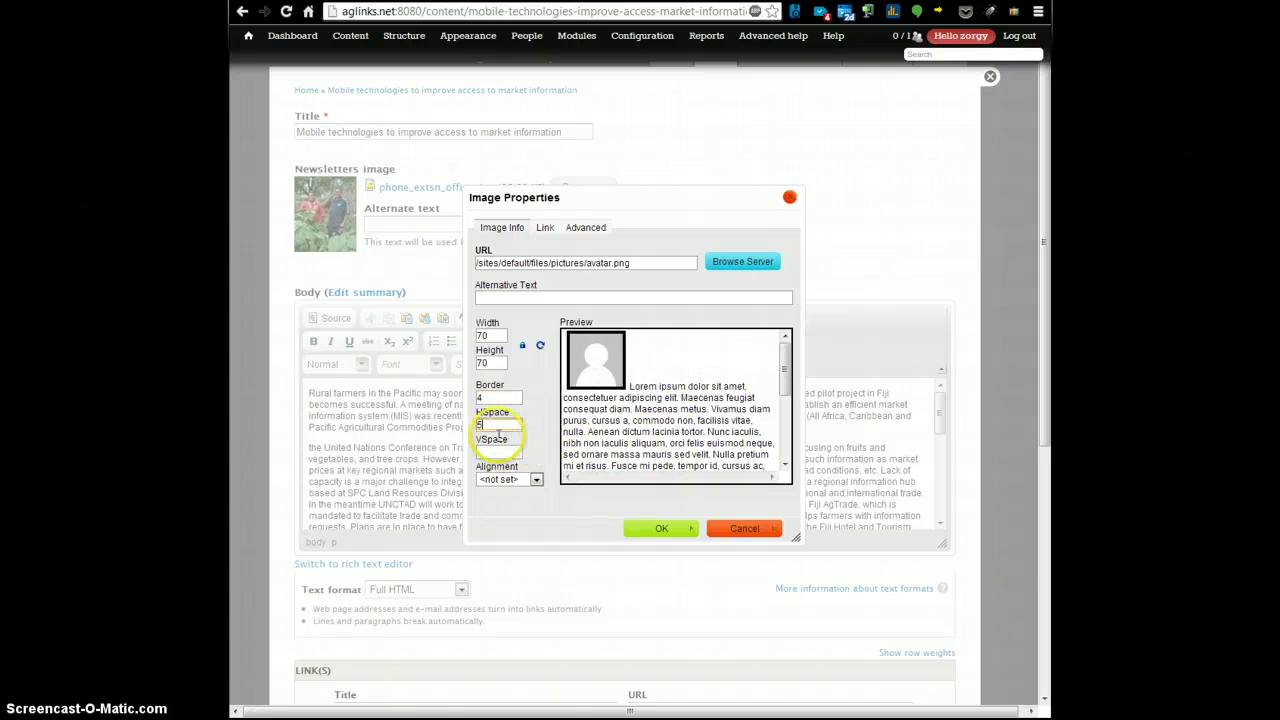
left_click(497, 451)
type("5")
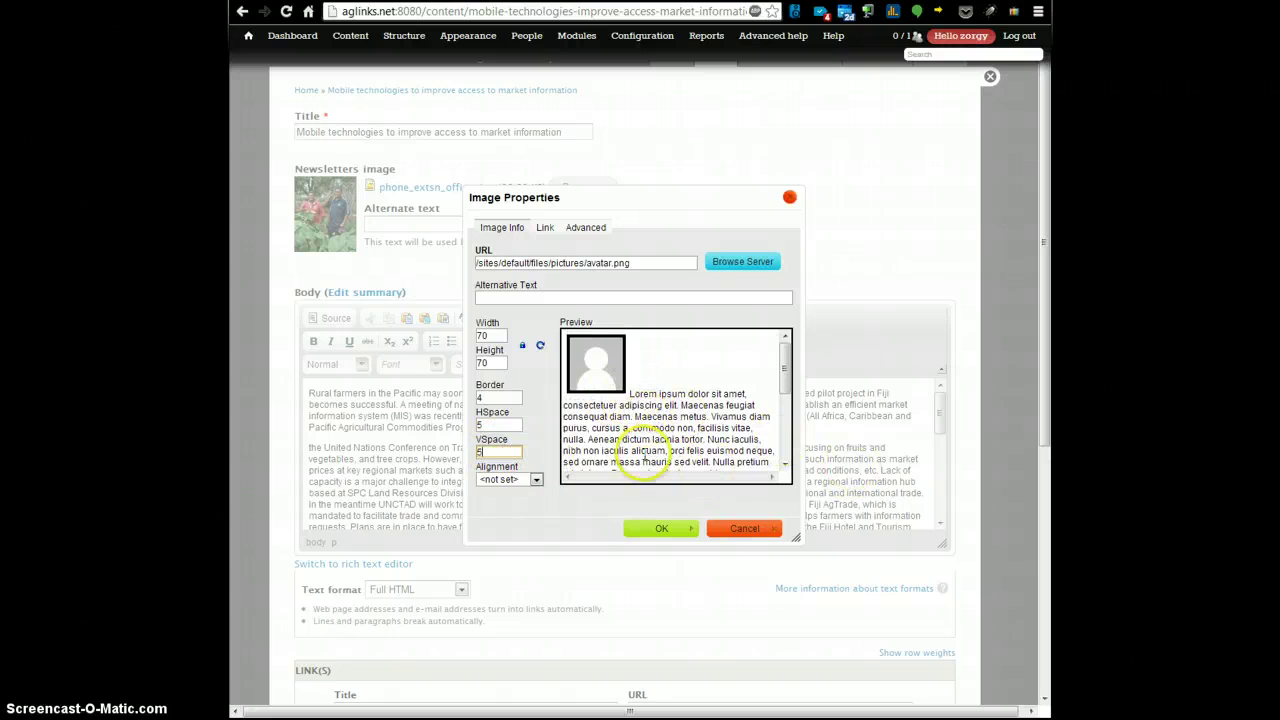
- Align the avatar image to the left and insert it into the article body
left_click(493, 481)
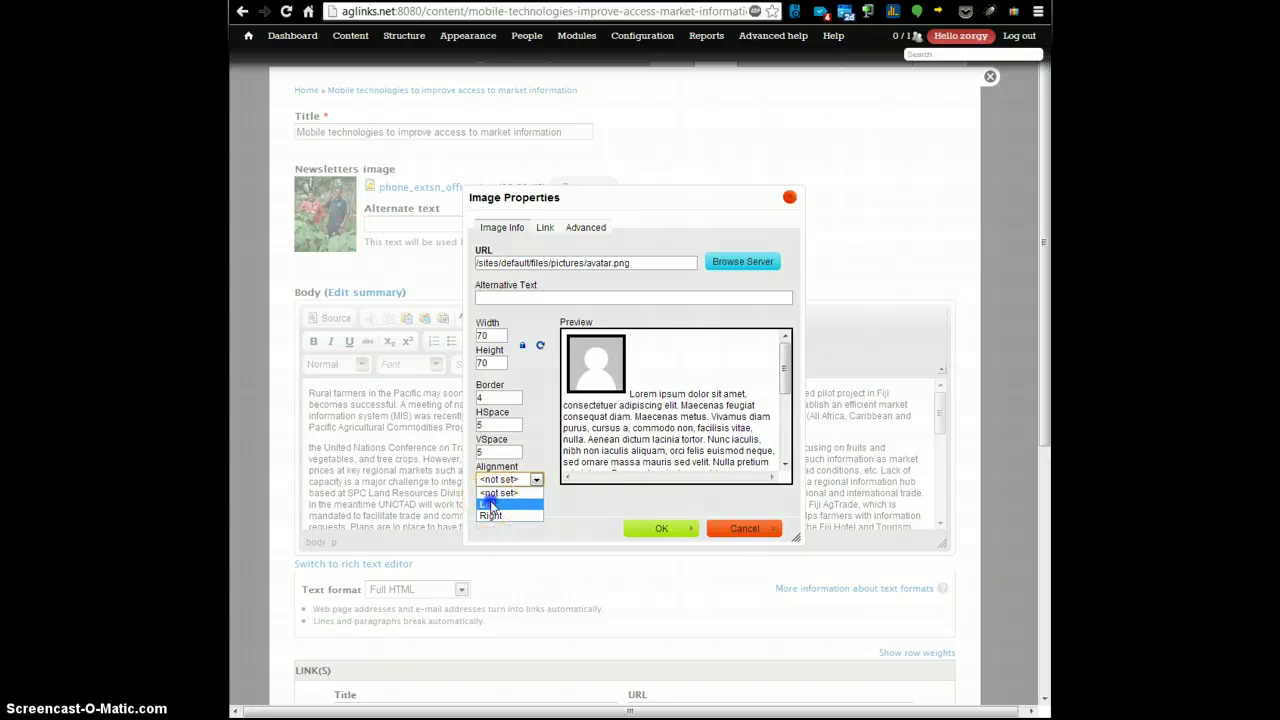
left_click(489, 503)
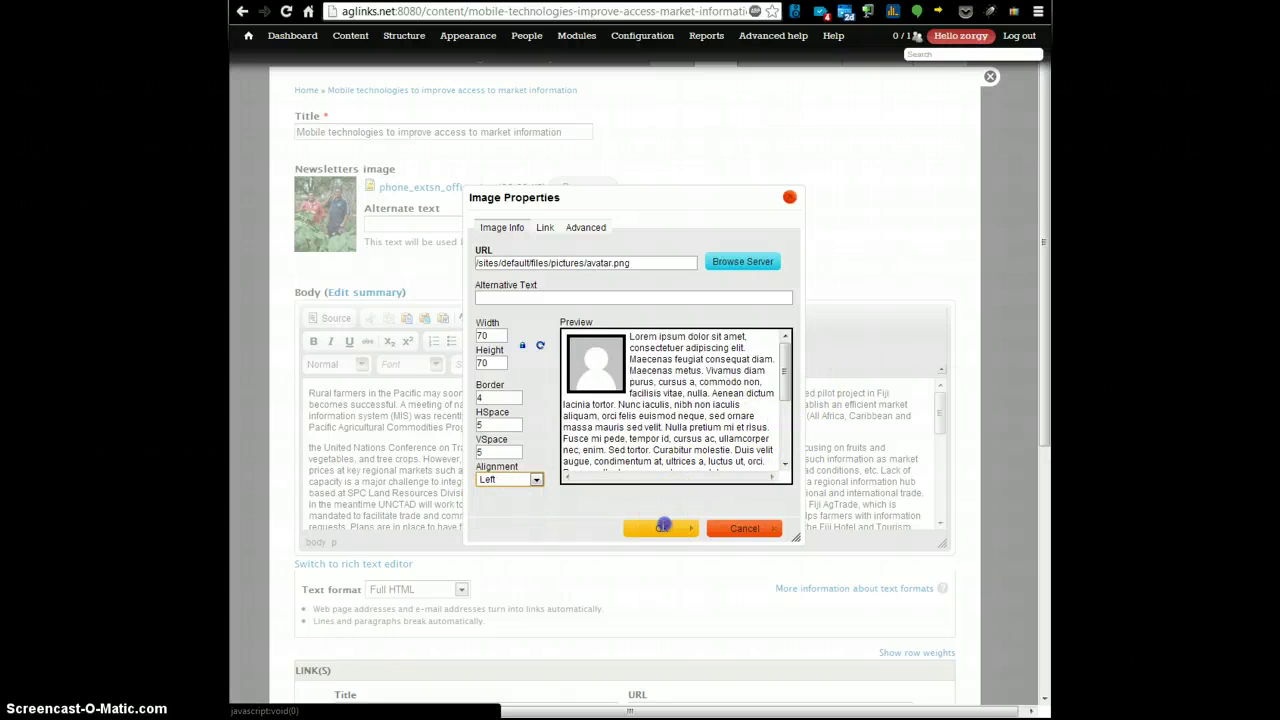
left_click(662, 526)
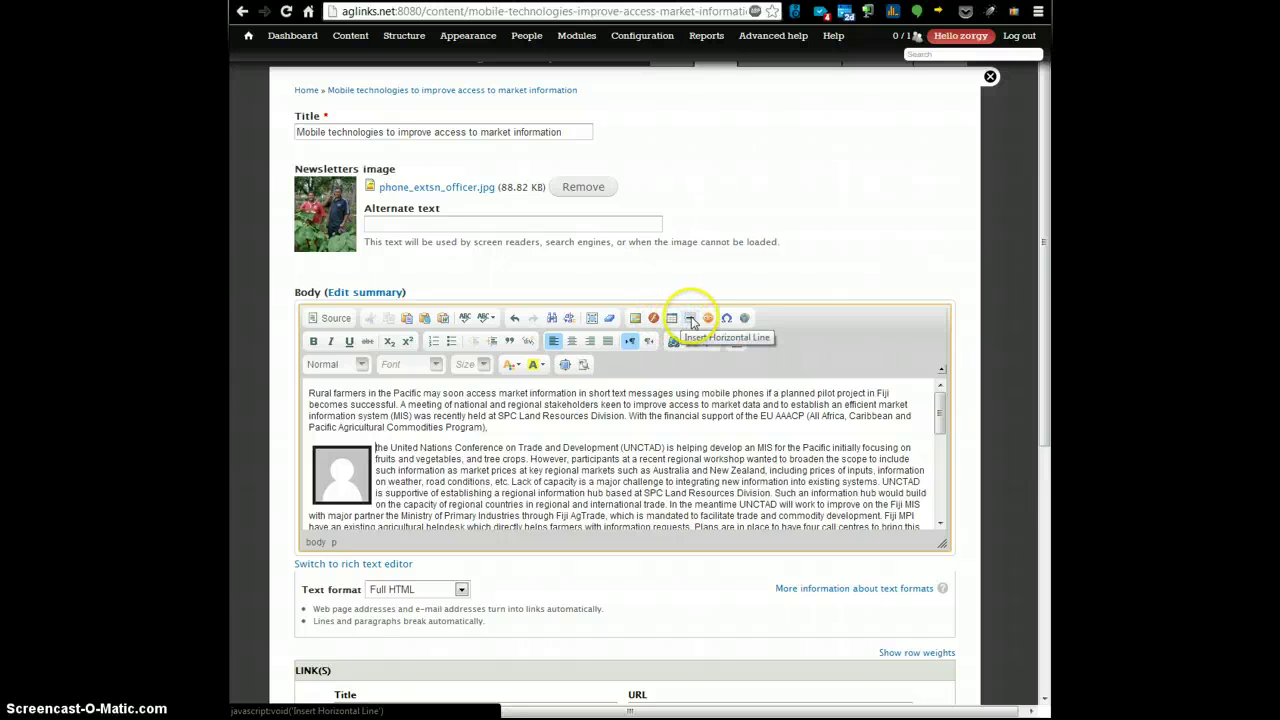
- Insert a horizontal line after the first body paragraph, above the paragraph with the avatar image
left_click(557, 425)
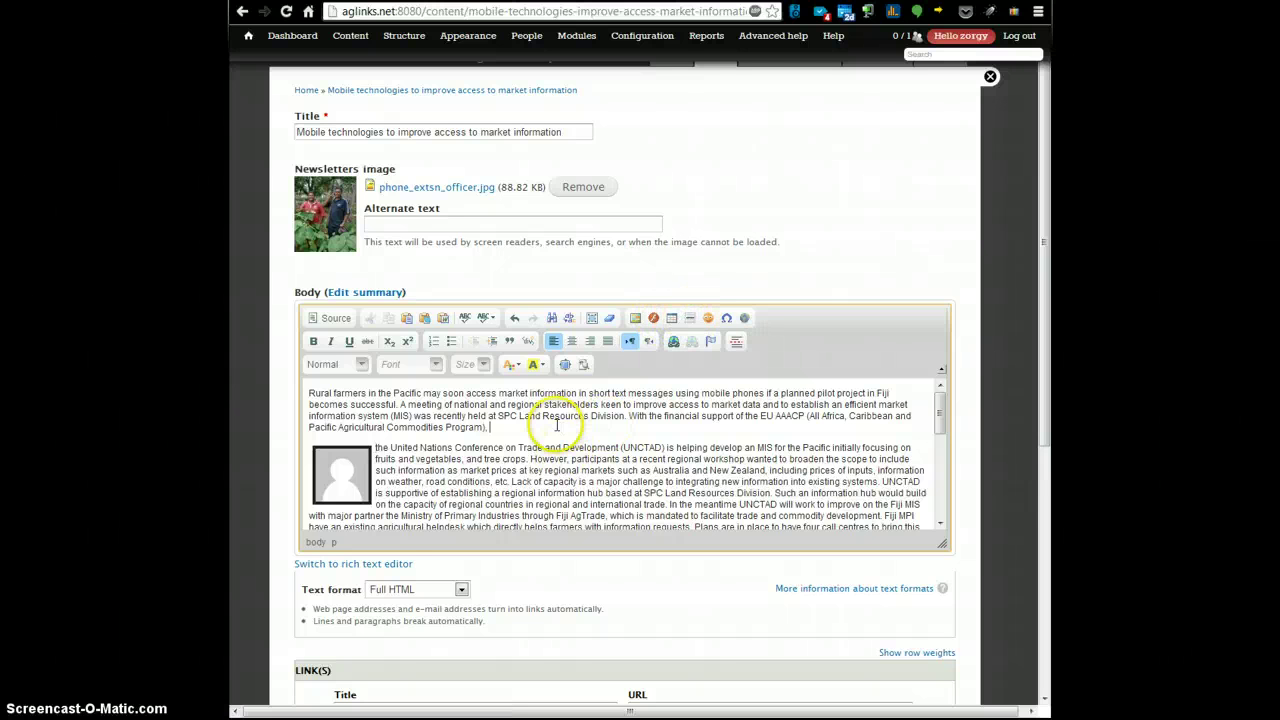
key("Return")
left_click(690, 318)
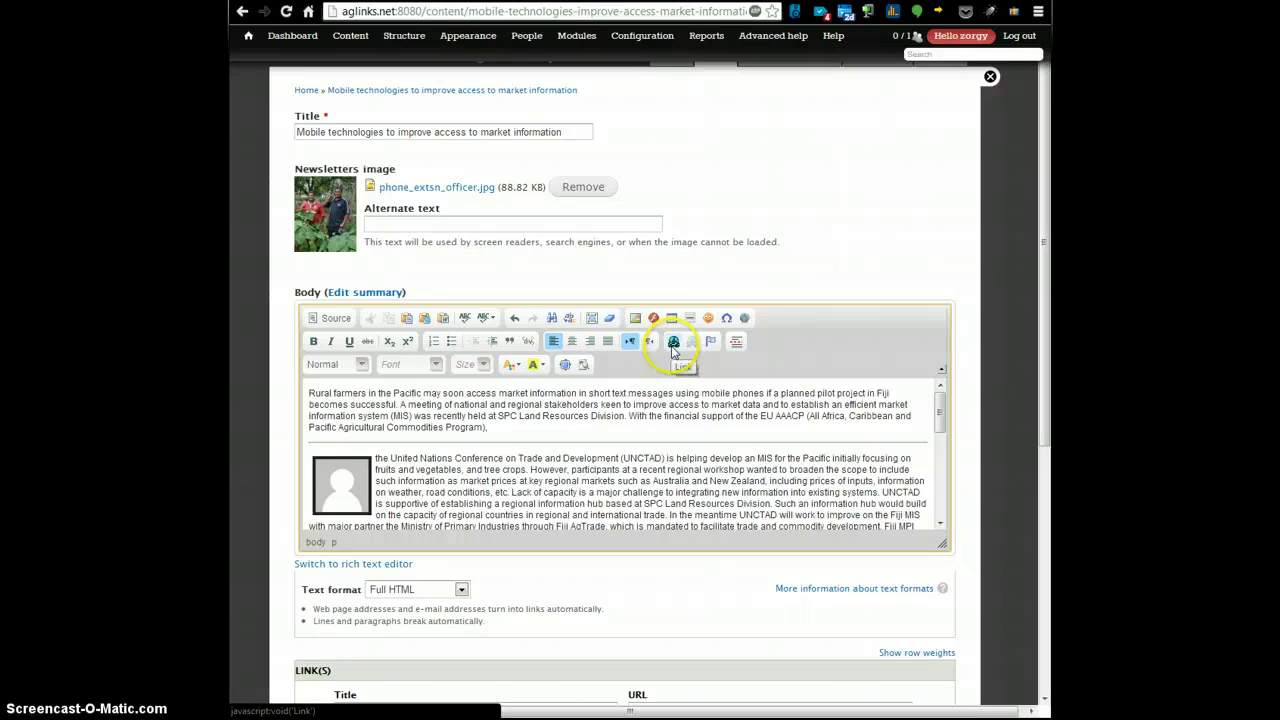
left_click(489, 427)
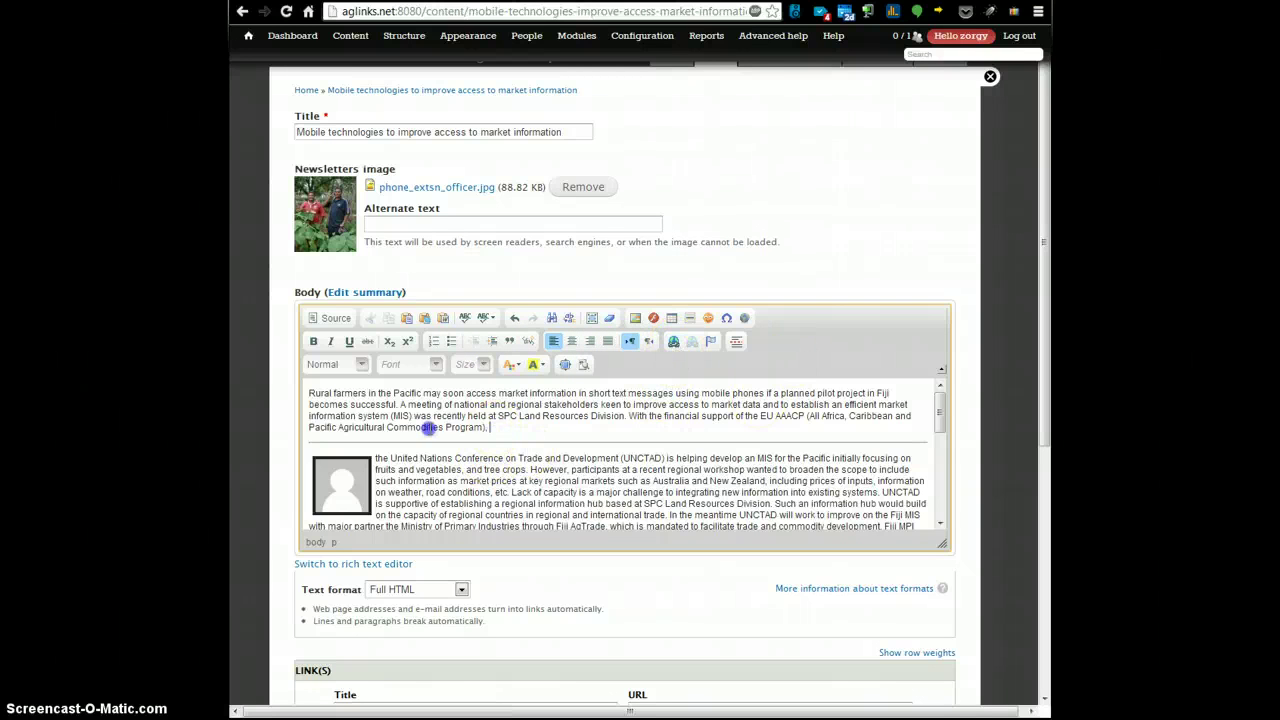
left_click_drag(430, 427, 486, 428)
left_click(298, 424)
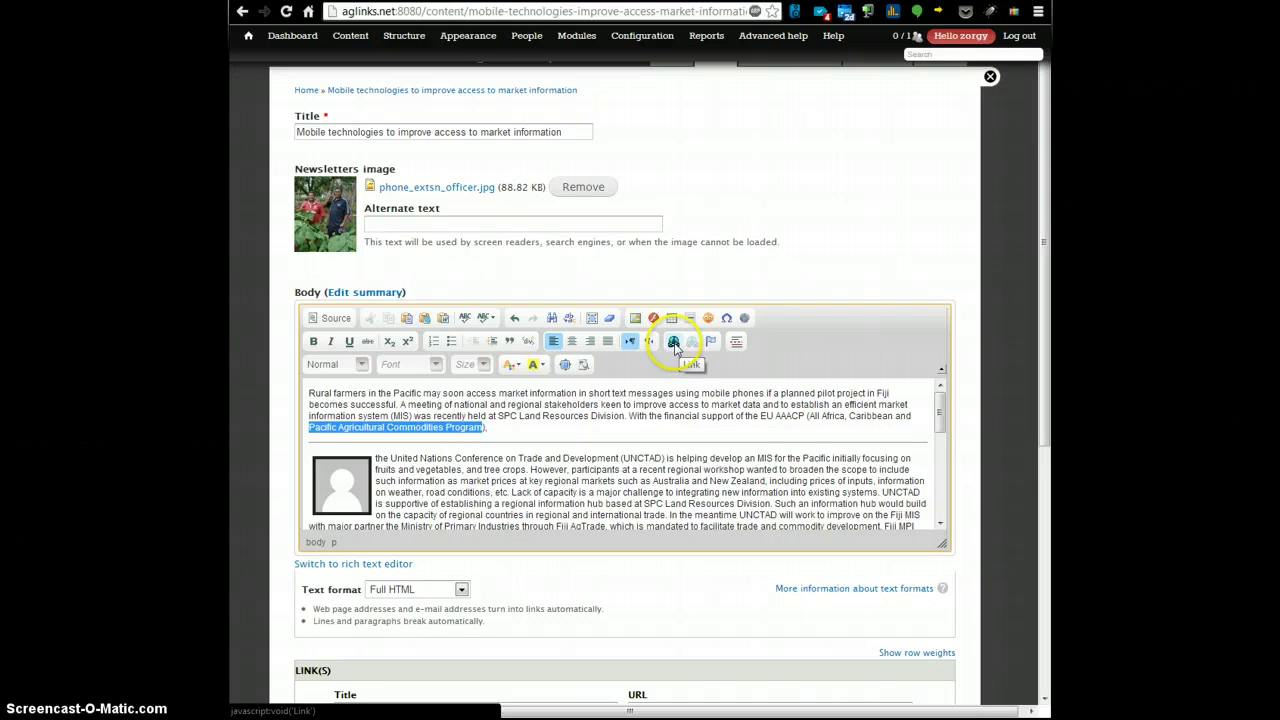
left_click(674, 343)
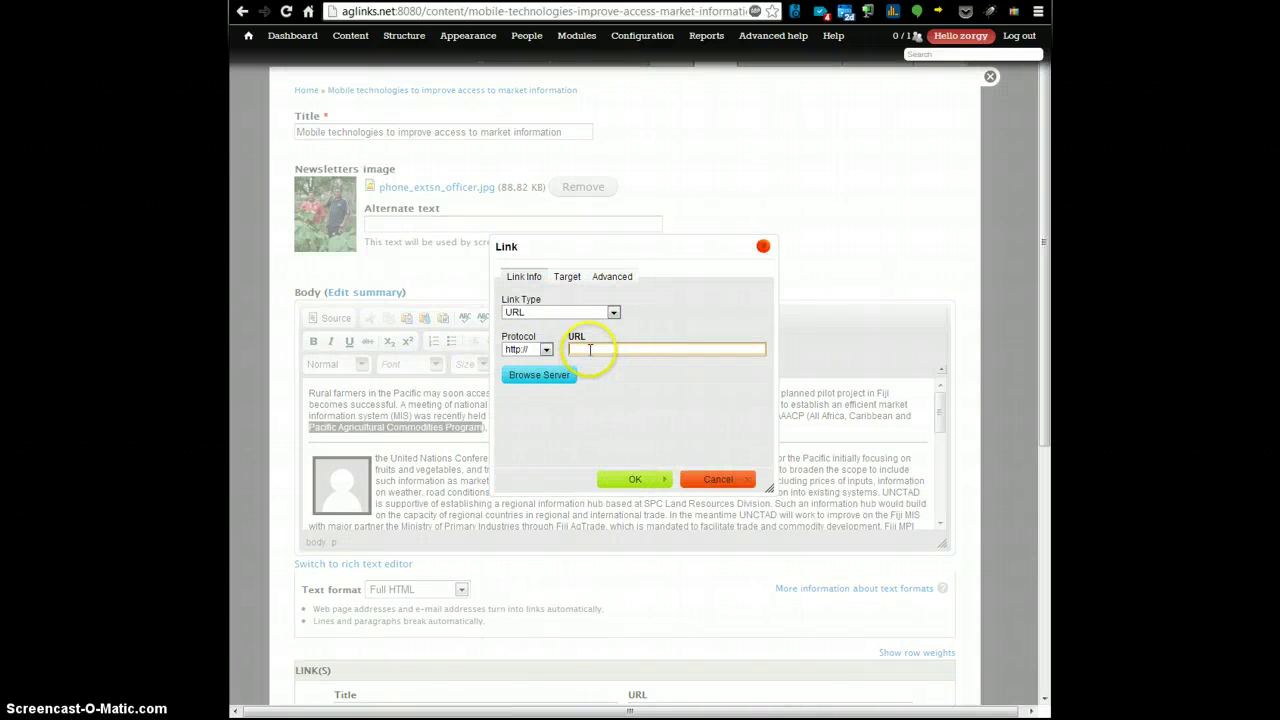
double_click(396, 11)
key("ctrl+c")
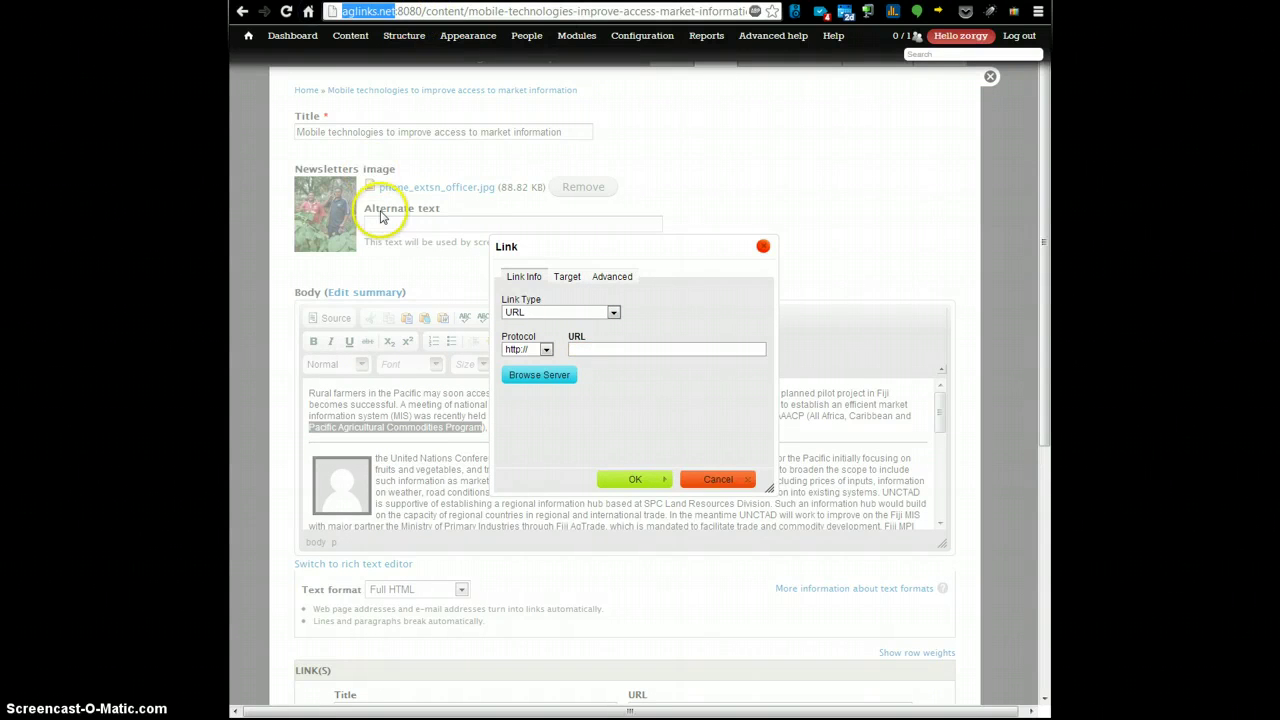
left_click(623, 349)
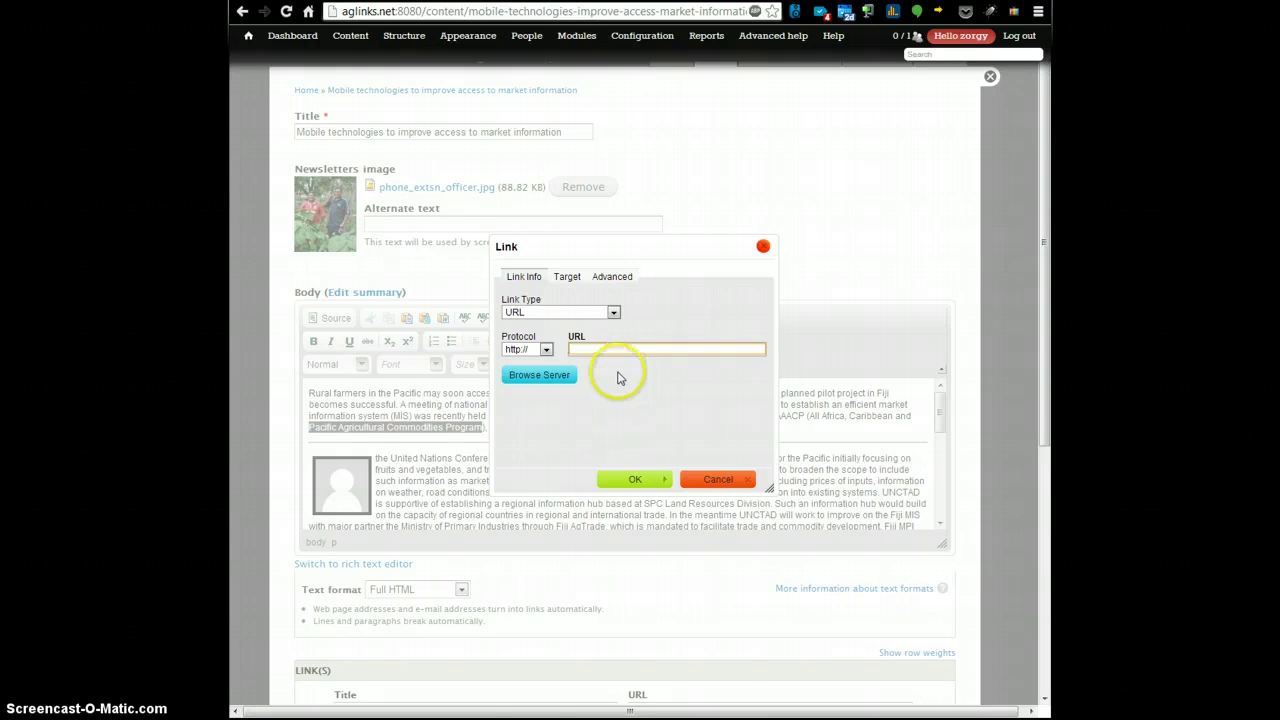
key("ctrl+v")
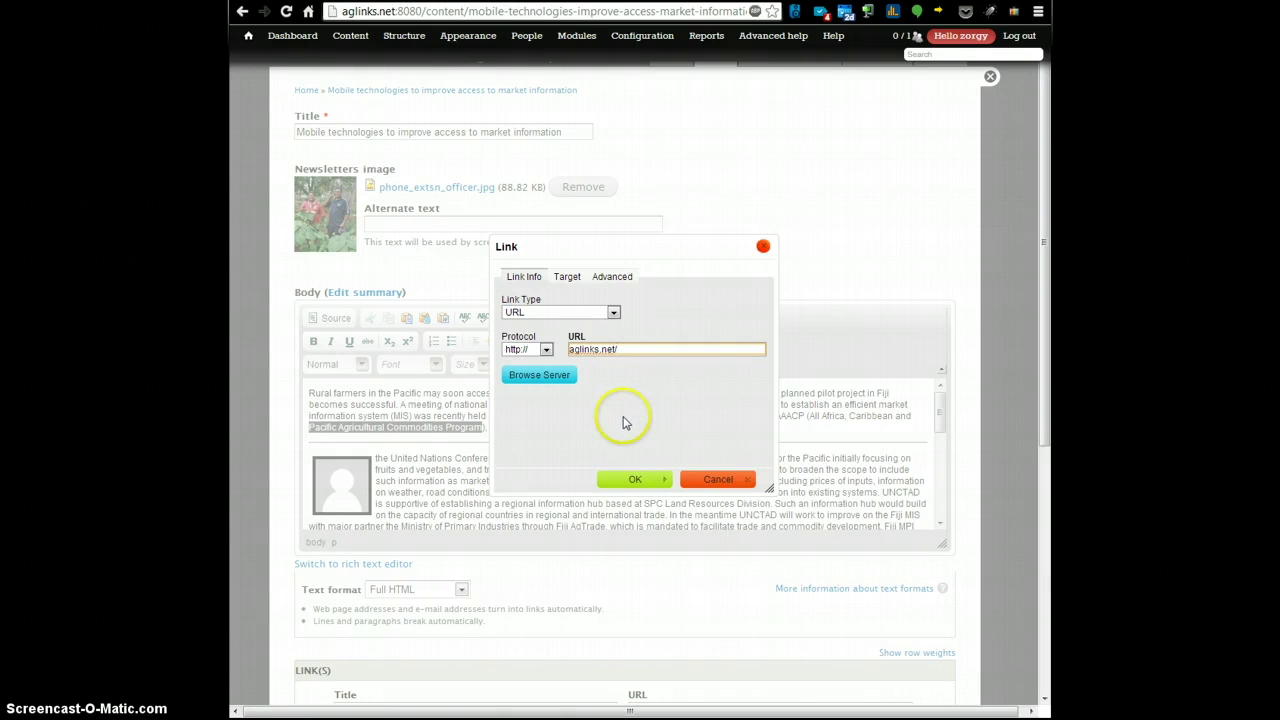
left_click(630, 479)
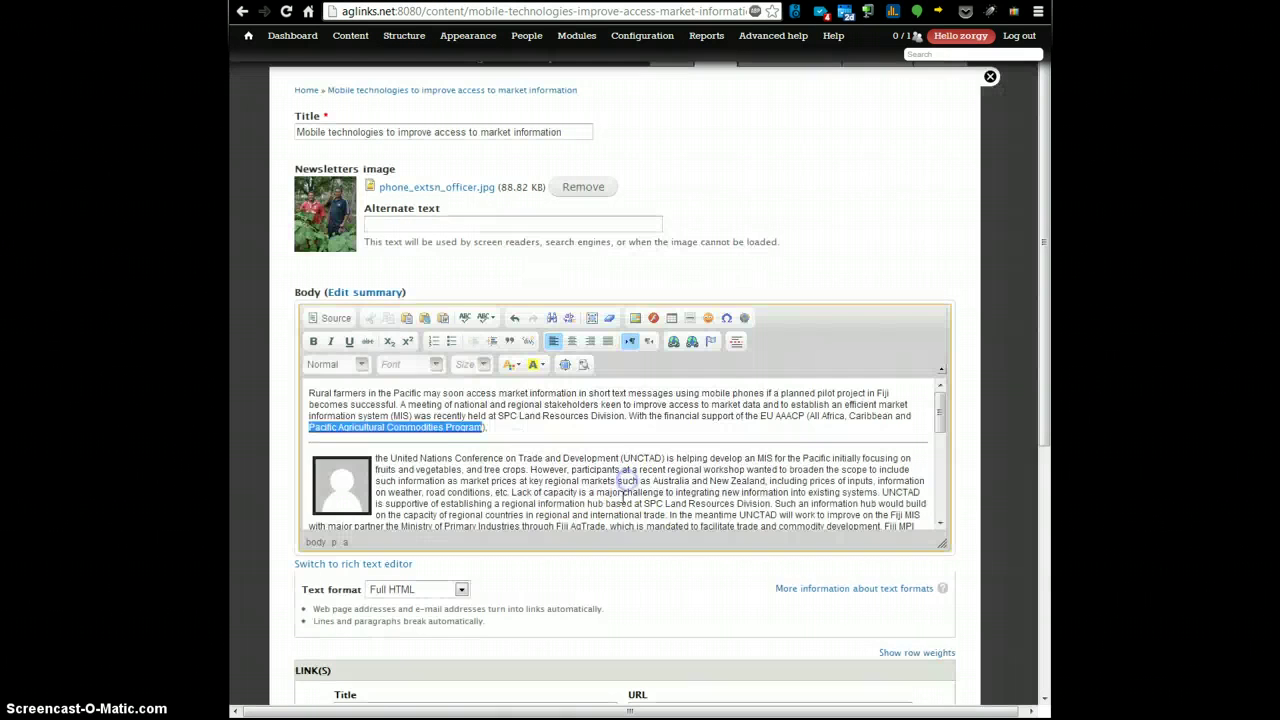
left_click(475, 432)
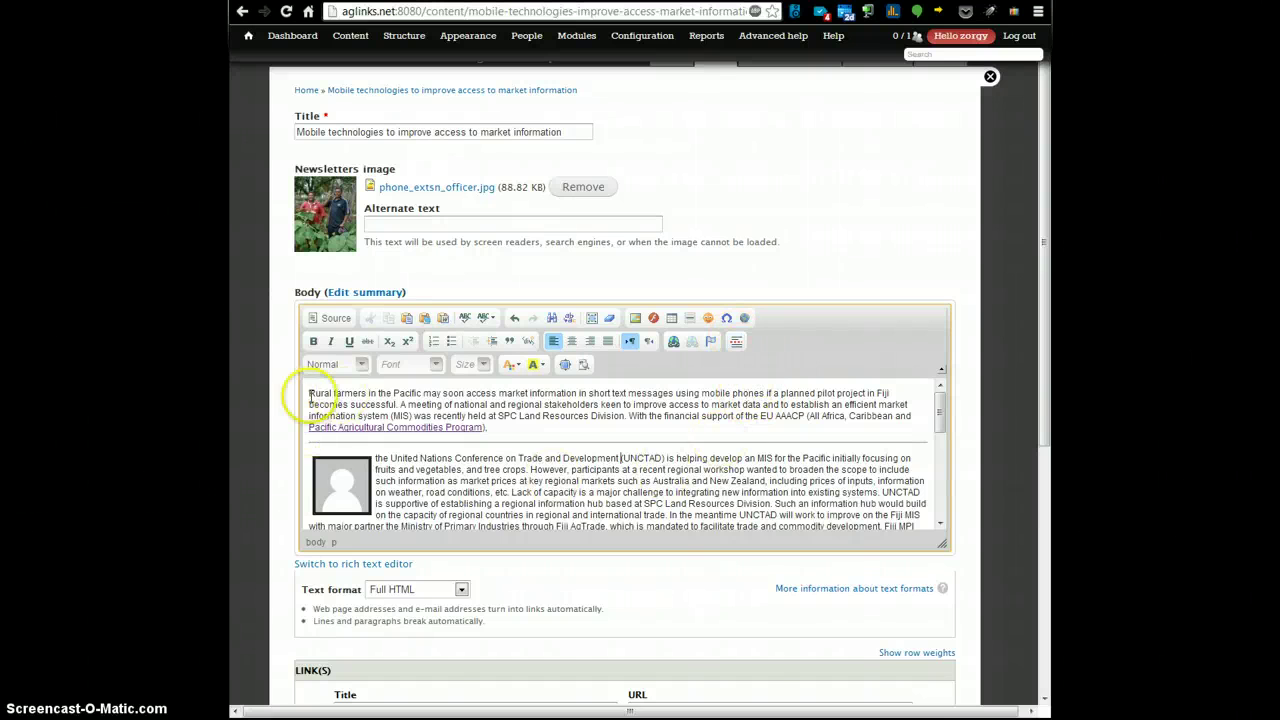
- Try the Heading 1 format on the opening paragraph, and undo it
left_click(362, 365)
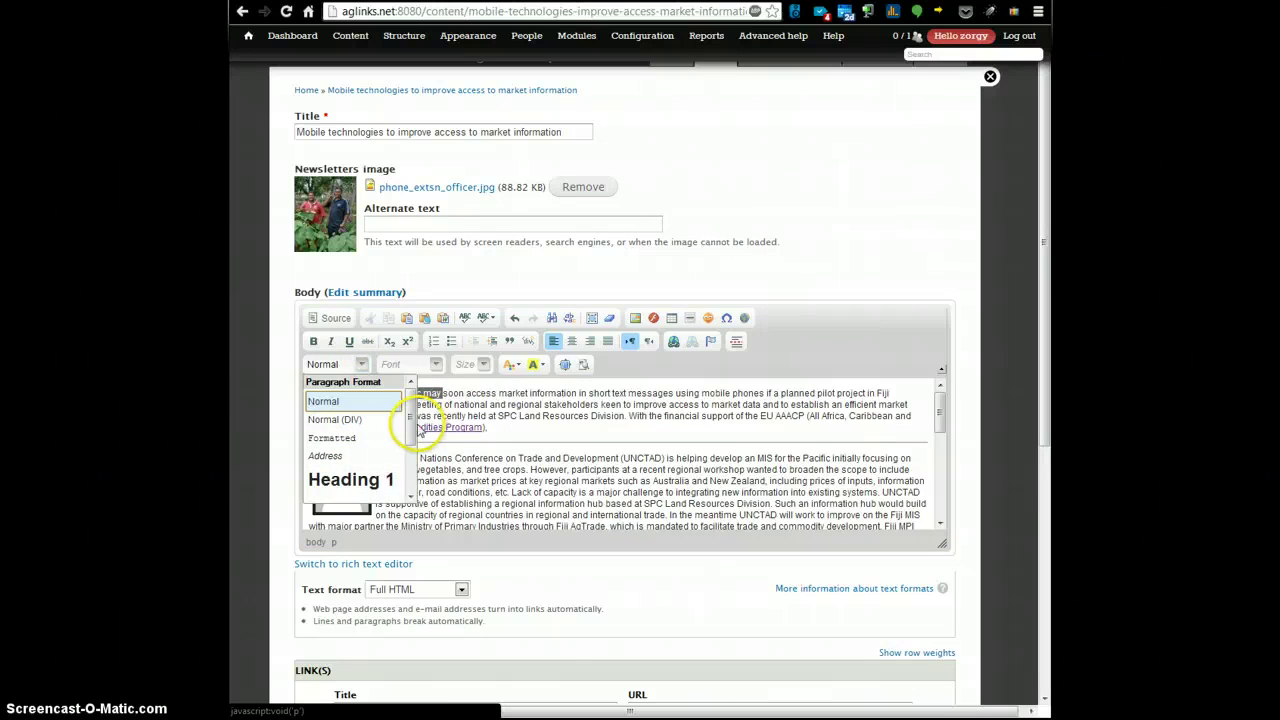
left_click(368, 480)
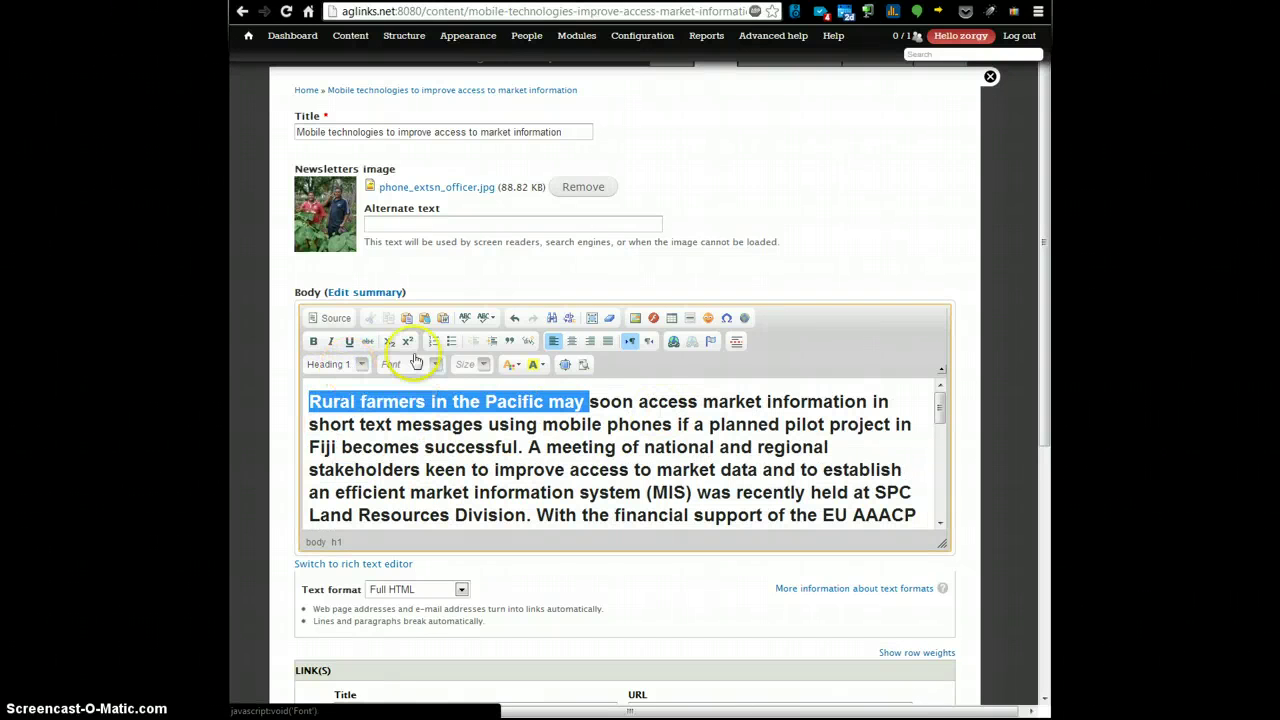
left_click(512, 318)
- Split "Rural farmers in the Pacific may" into its own paragraph and format it as Heading 1
left_click(440, 396)
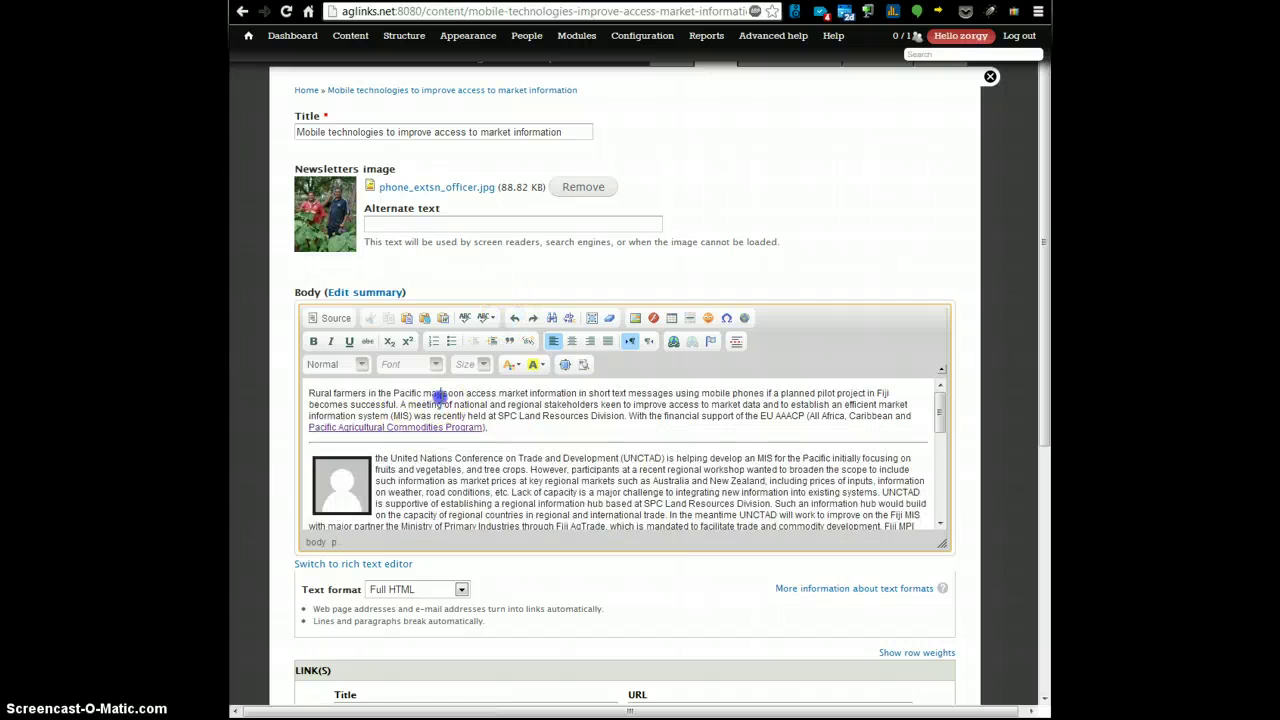
key("Return")
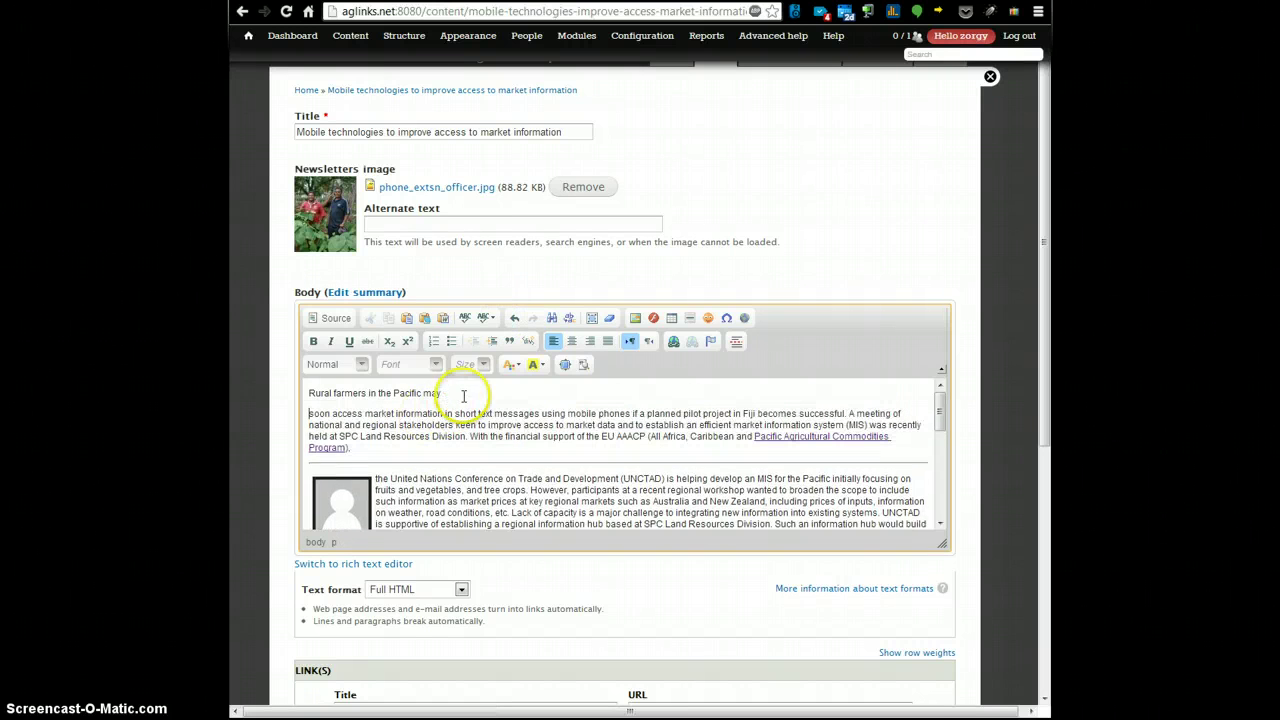
left_click_drag(441, 394, 337, 393)
left_click(360, 364)
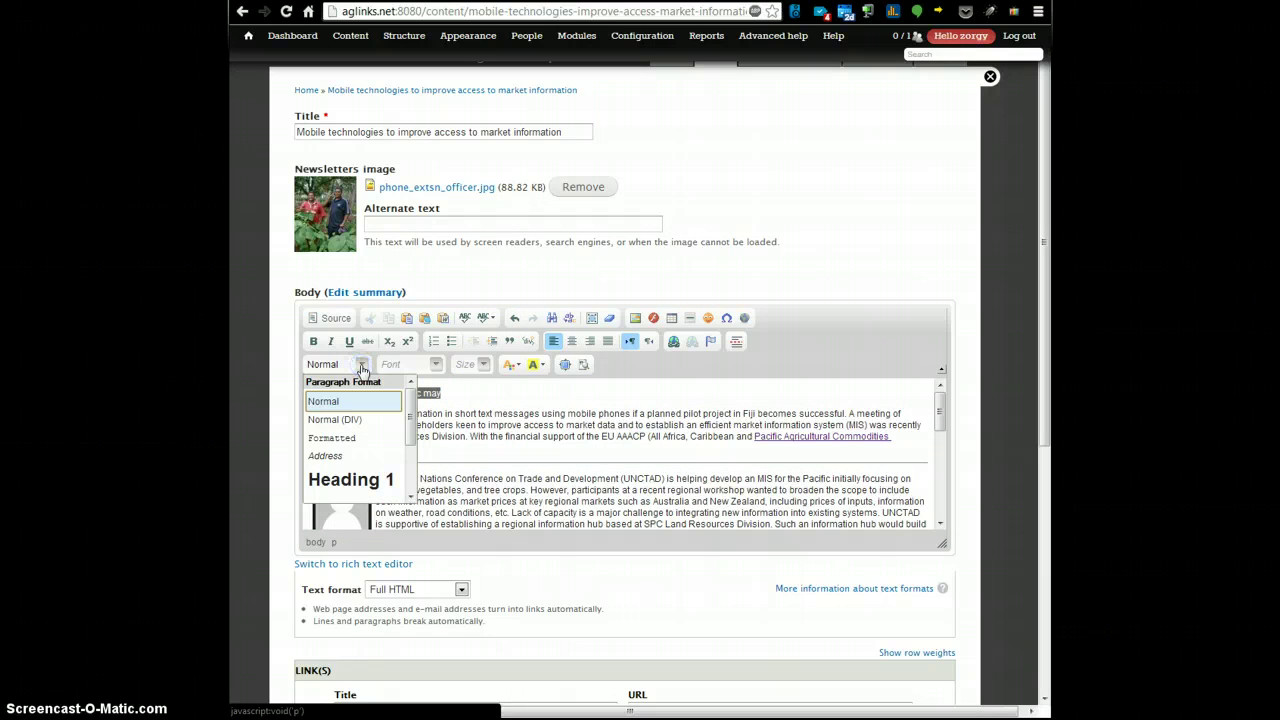
left_click(345, 483)
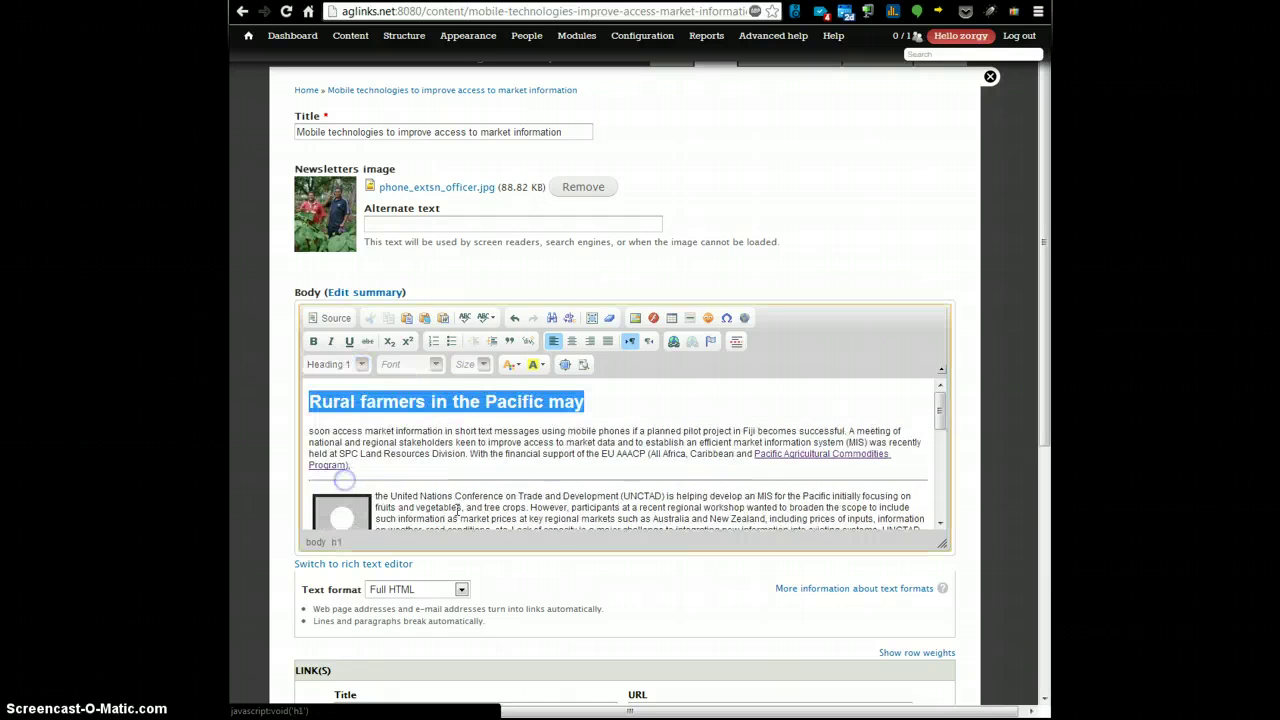
- Change the paragraph format of the line "Rural farmers in the Pacific may" to Heading 3
left_click(592, 405)
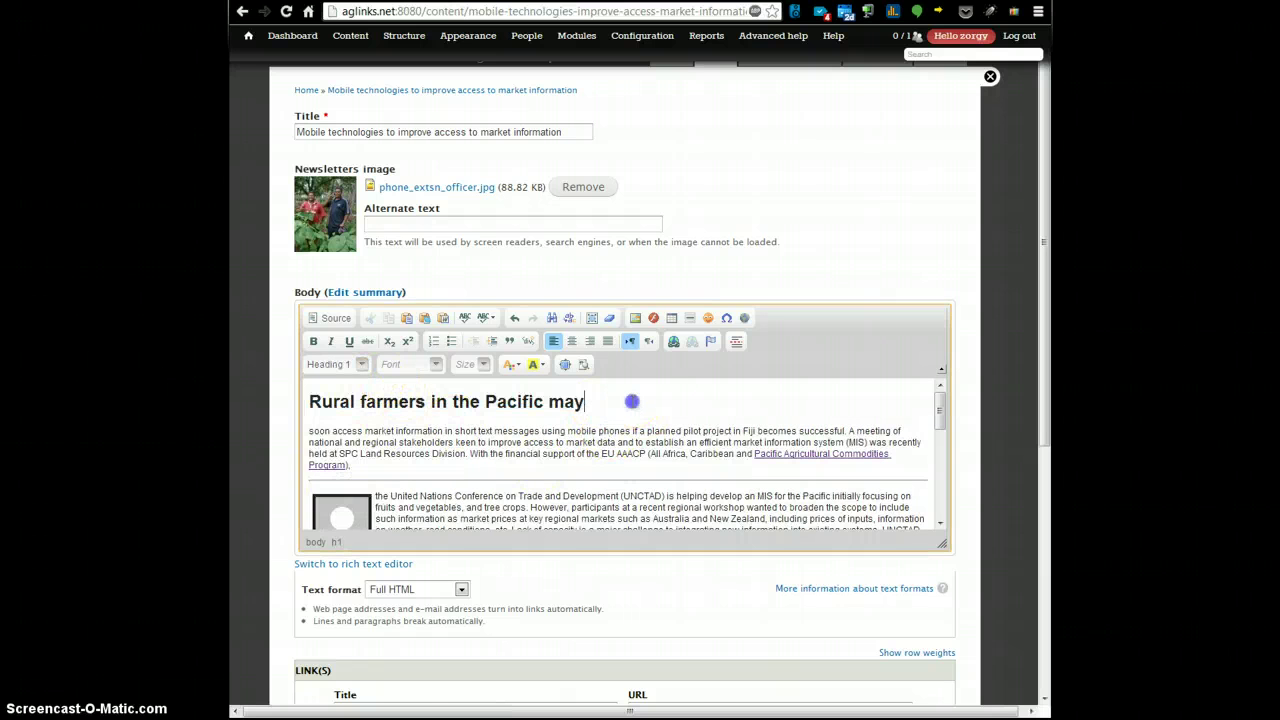
left_click_drag(592, 405, 262, 395)
left_click(361, 366)
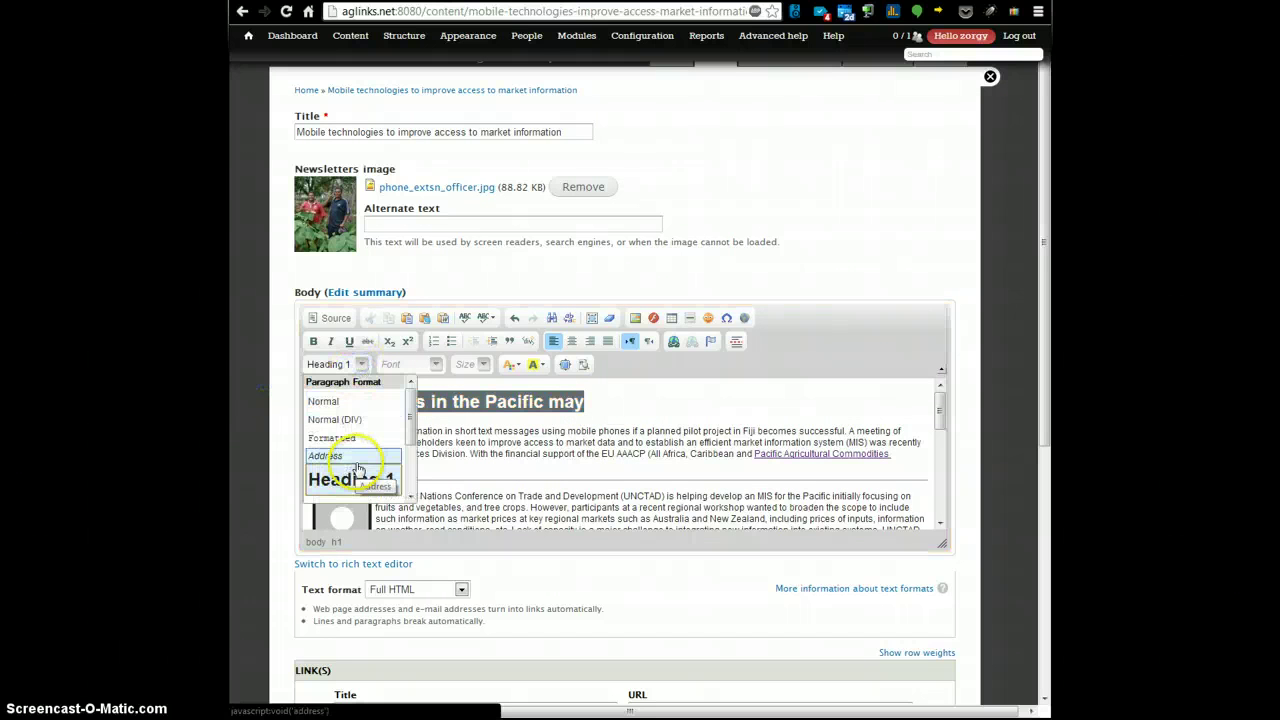
left_click(348, 457)
left_click(537, 417)
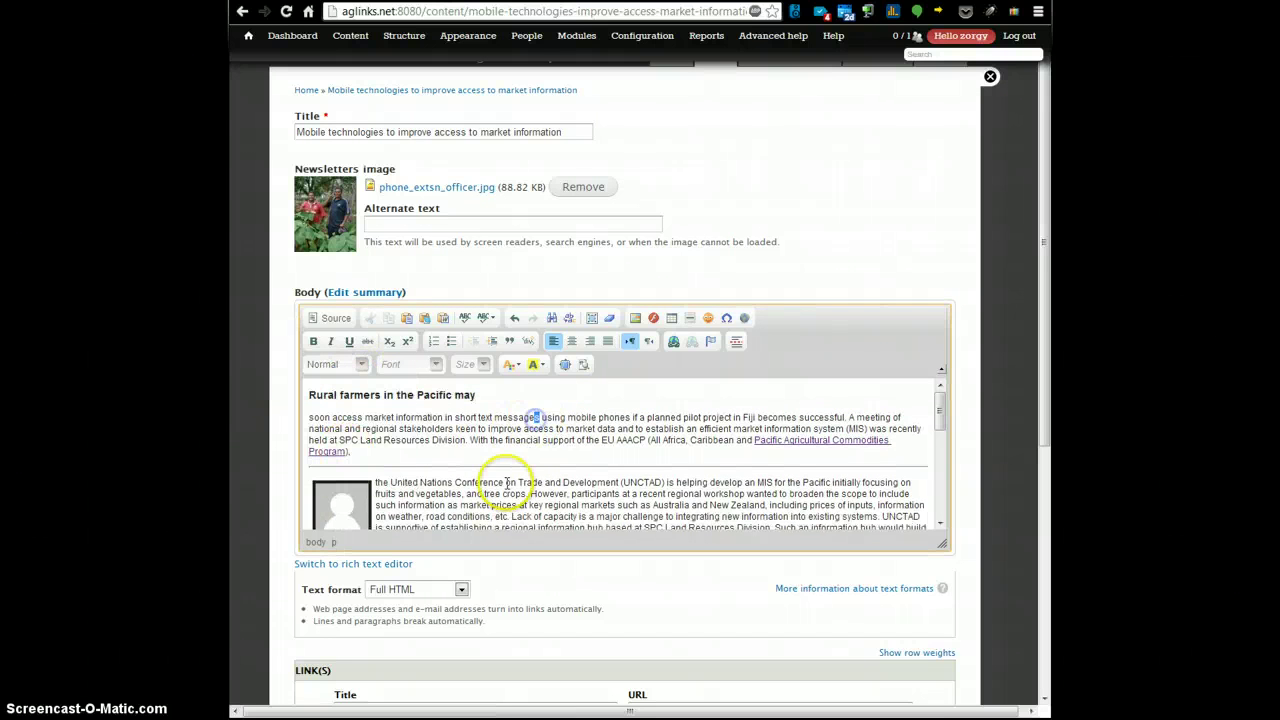
- Examine the font size, text colour and background colour options of the body editor
left_click(481, 364)
left_click(592, 386)
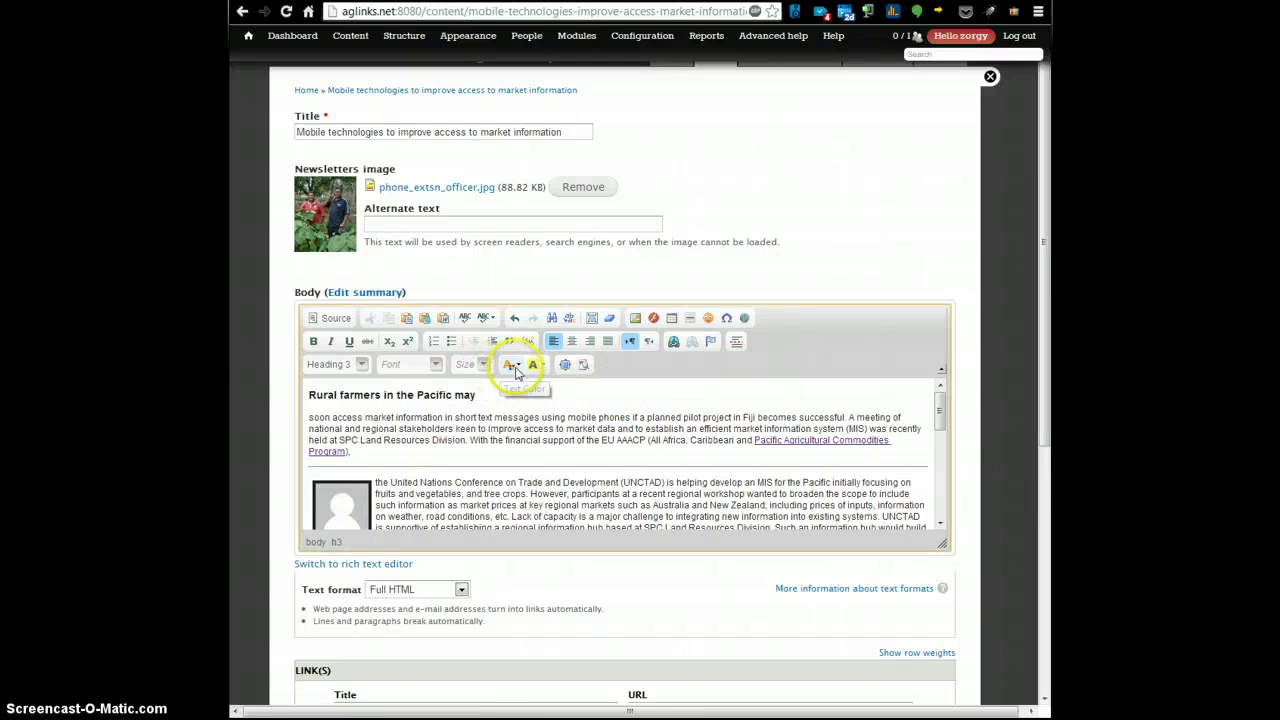
left_click(511, 365)
left_click(691, 397)
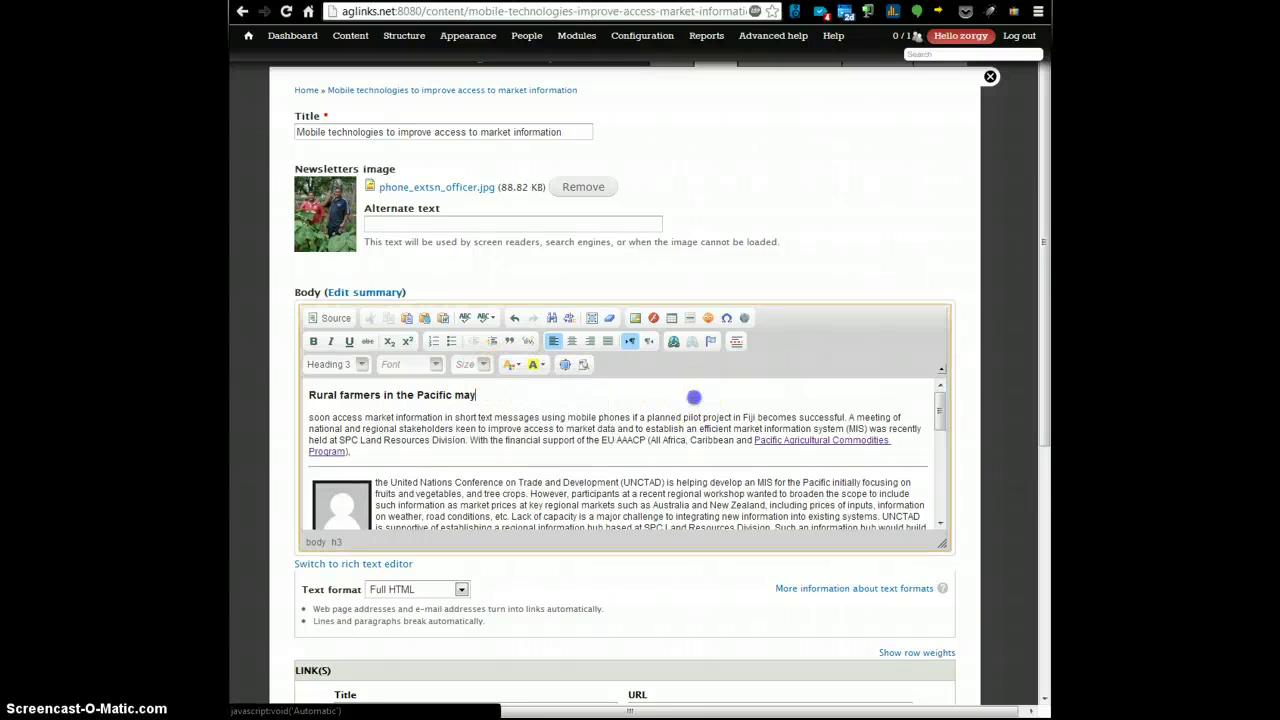
left_click(533, 364)
left_click(637, 384)
- Maximize the body editor to view the whole article, and restore it to its normal size
left_click(565, 367)
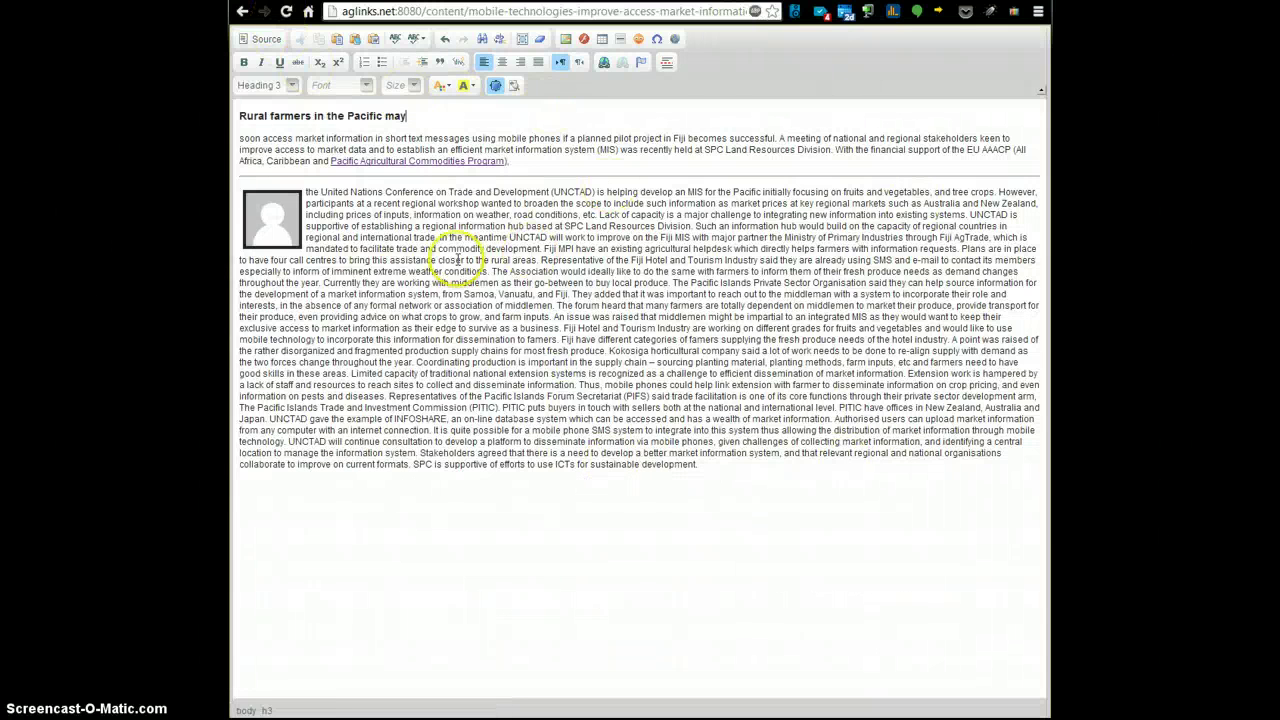
left_click(725, 455)
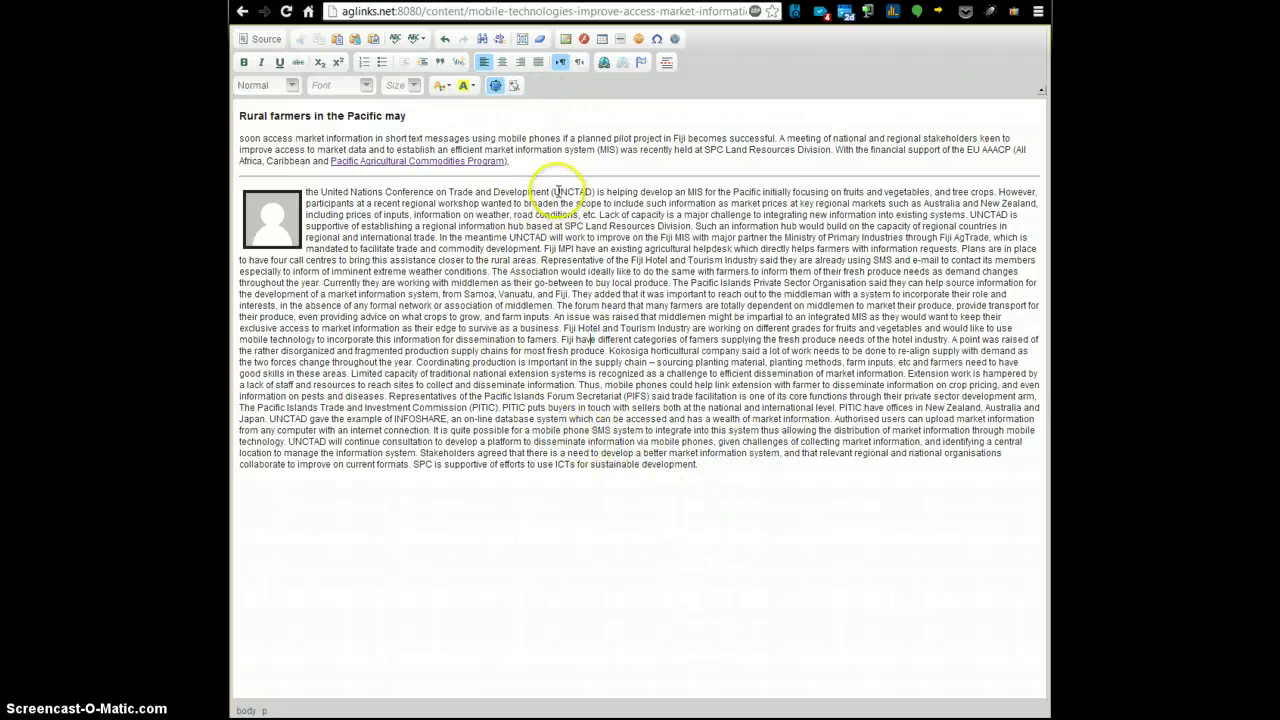
left_click(495, 87)
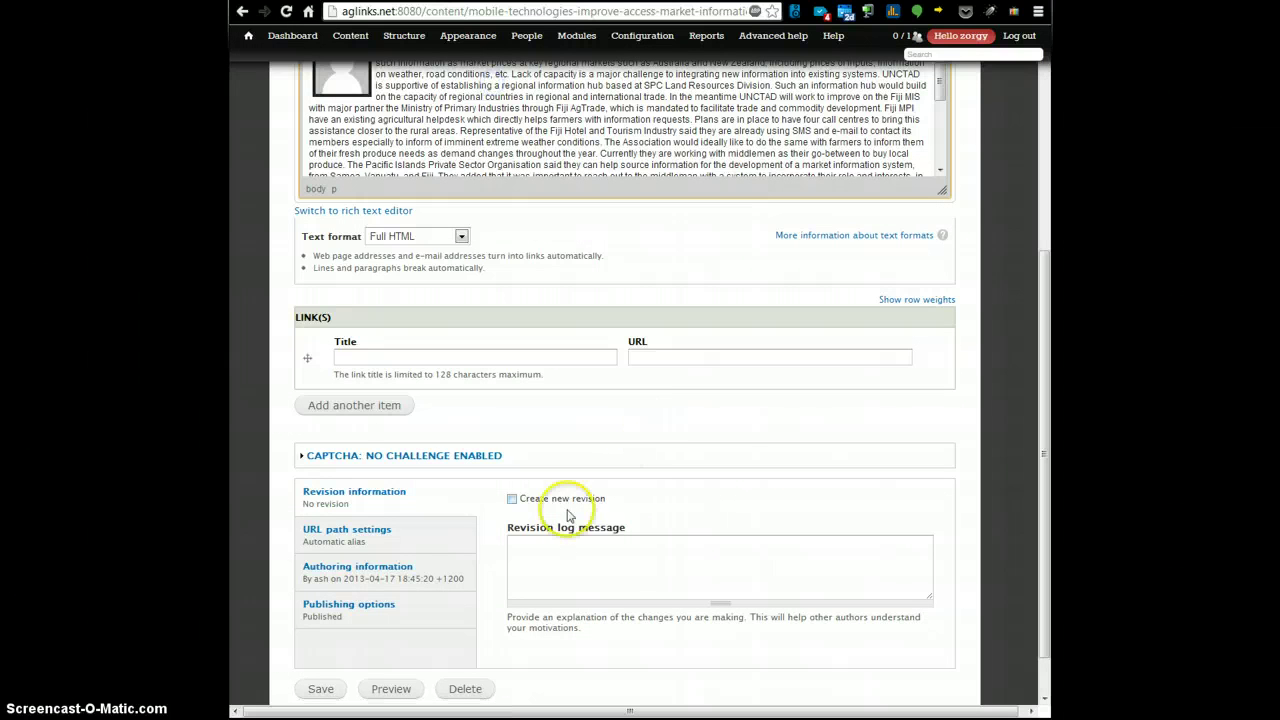
- Show the block outlines in the body text and enlarge the editor area
left_click_drag(1046, 263, 1046, 118)
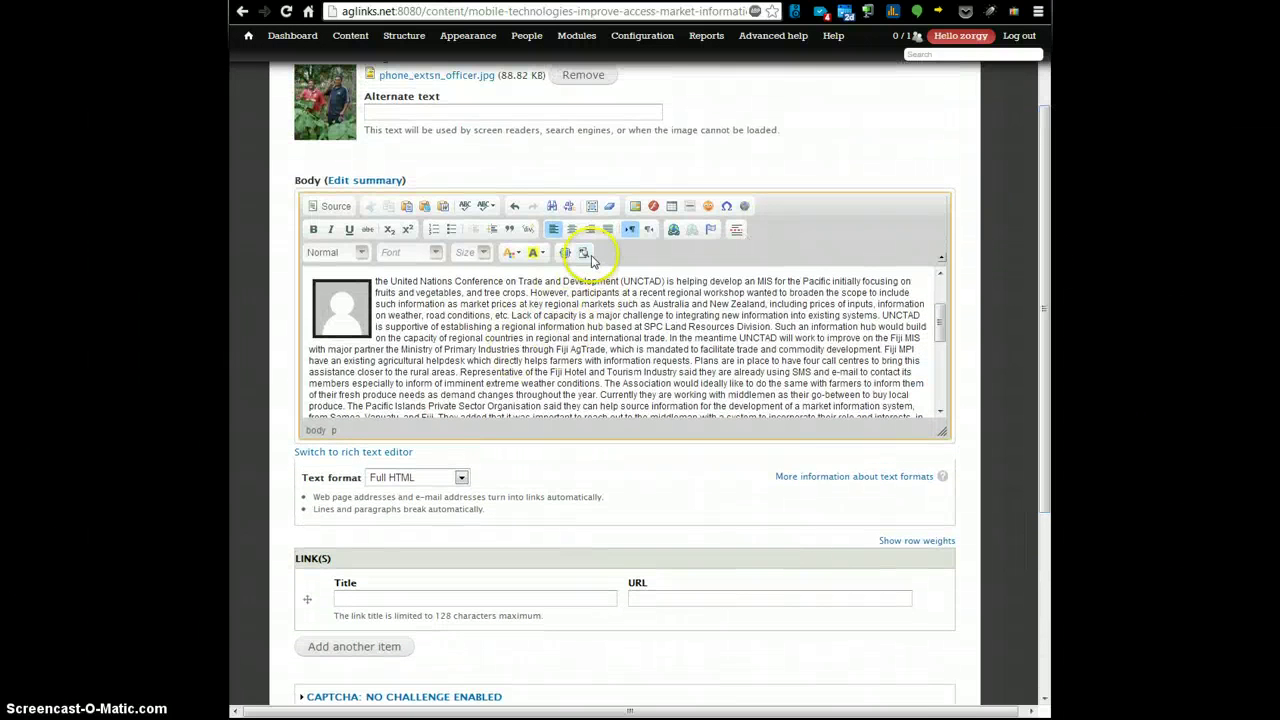
left_click(585, 254)
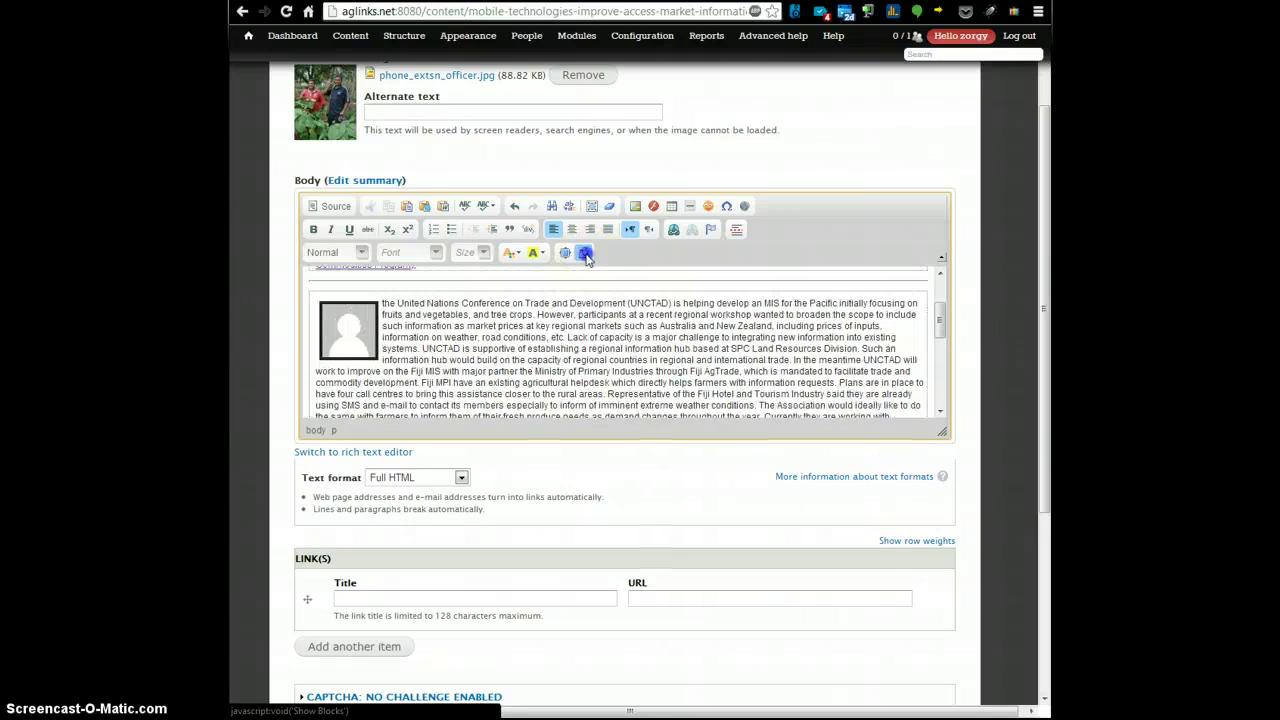
mouse_move(943, 320)
left_mouse_down()
mouse_move(943, 286)
mouse_move(943, 315)
mouse_move(943, 297)
left_mouse_up()
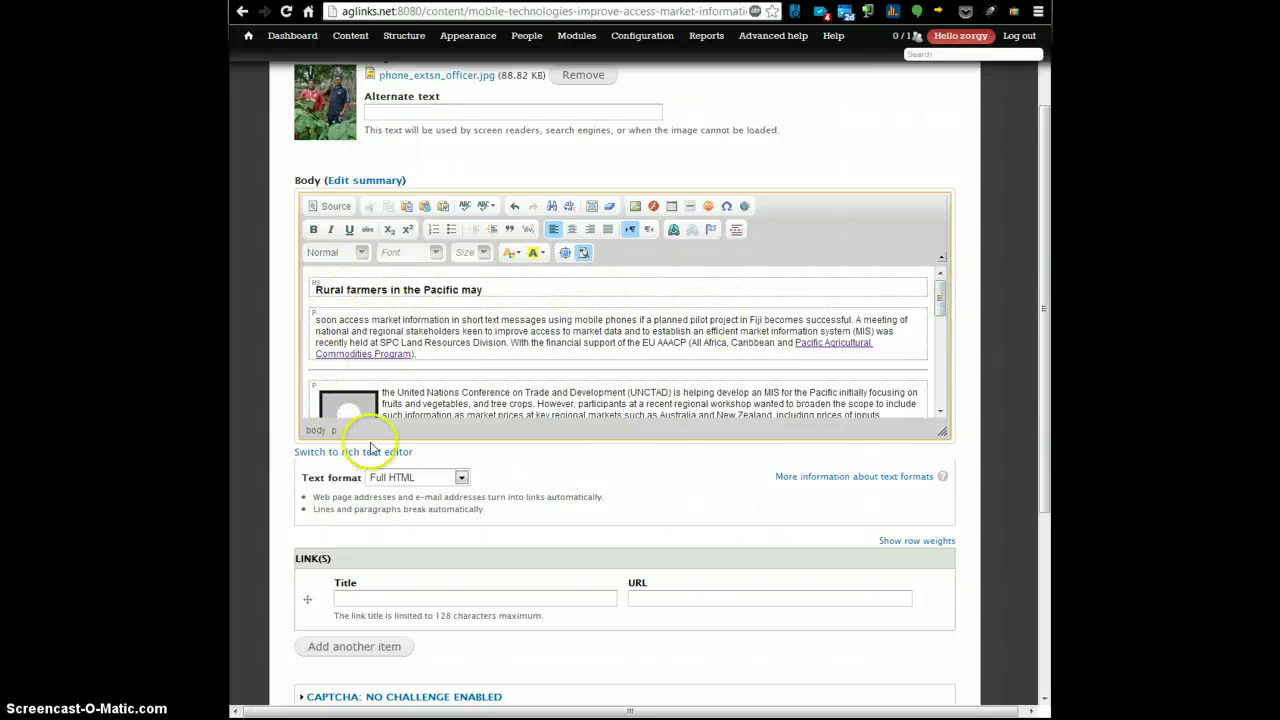
left_click_drag(941, 432, 992, 582)
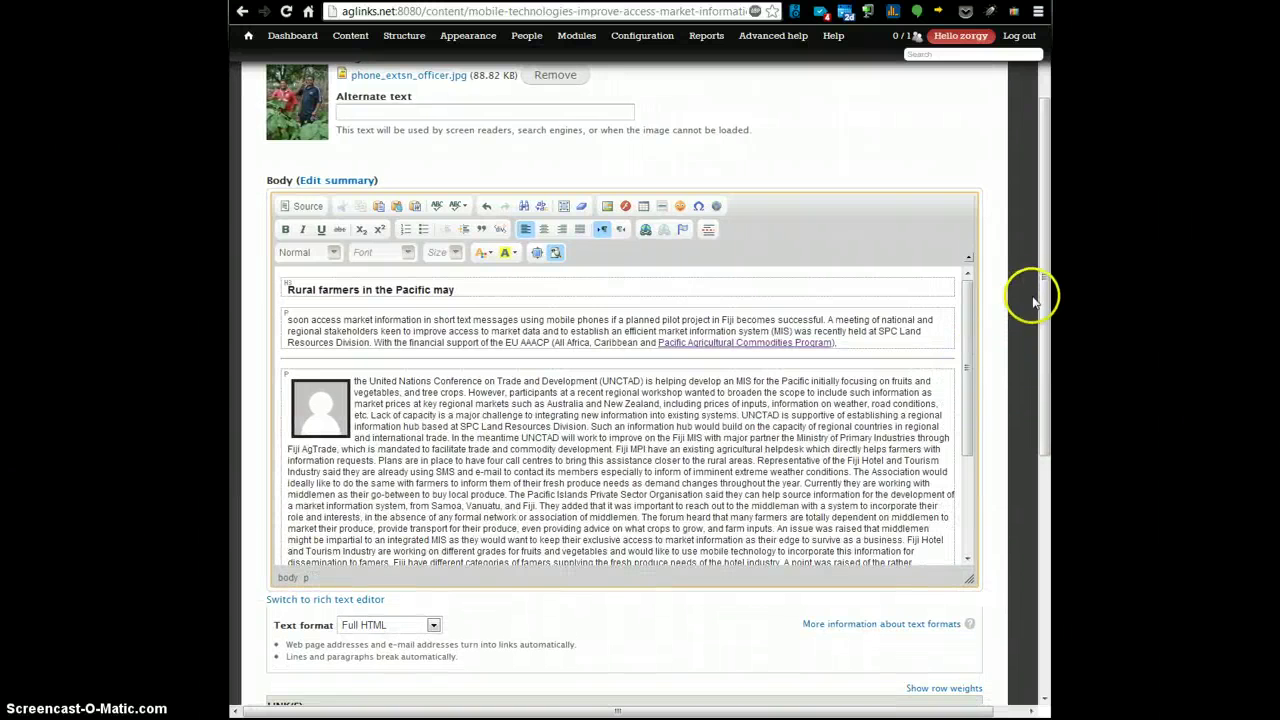
- Open spc.int in a new browser tab, select its web address for the article's link fields, and return to the article form
left_click_drag(1043, 282, 1046, 423)
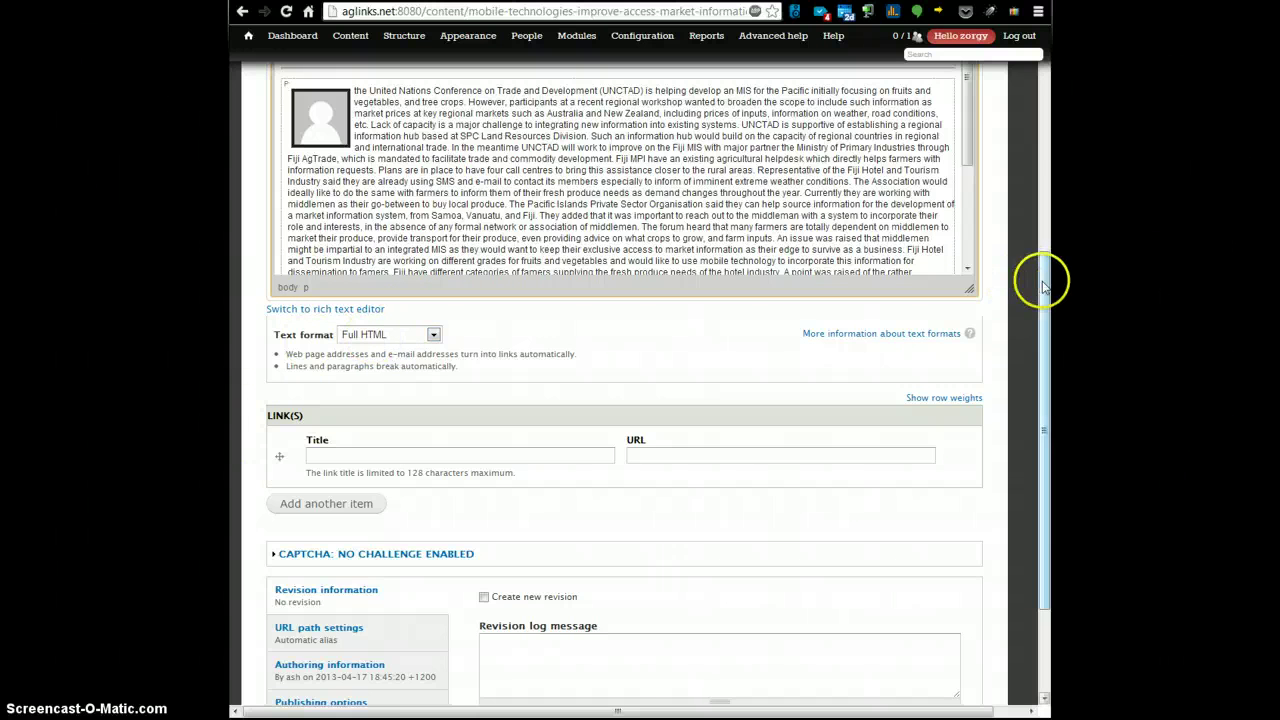
left_click_drag(1043, 277, 1049, 366)
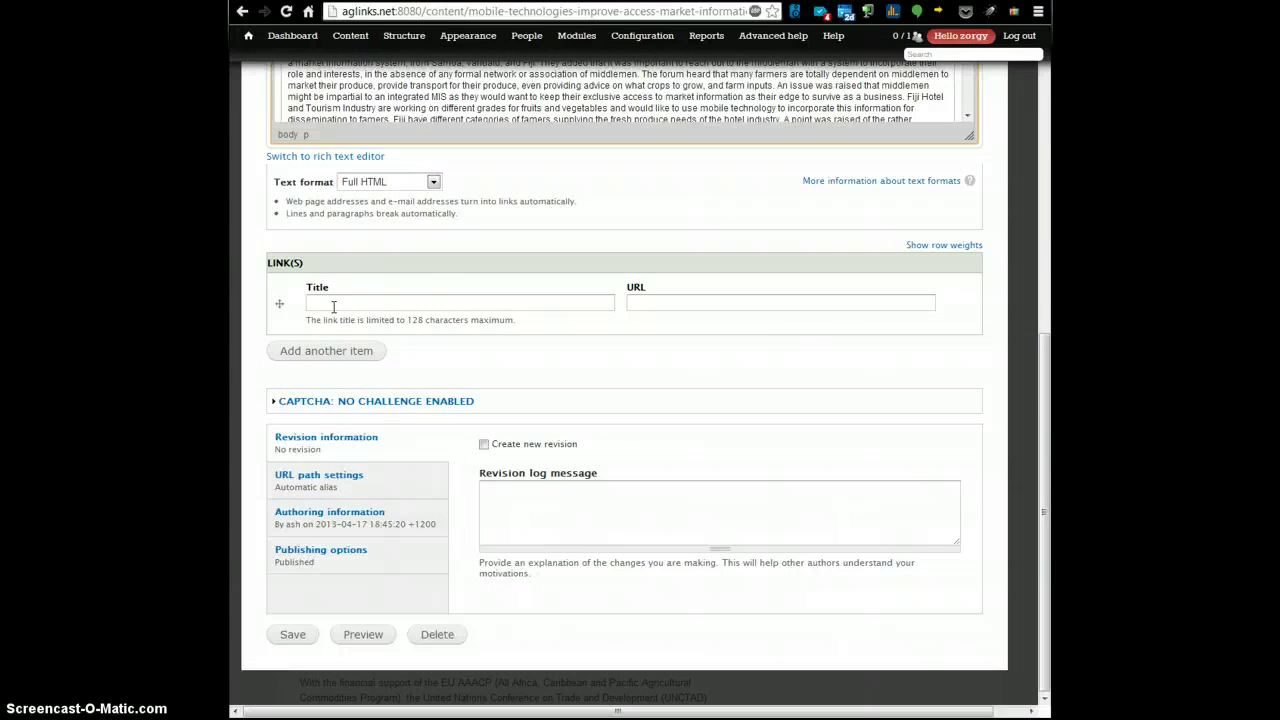
key("ctrl+t")
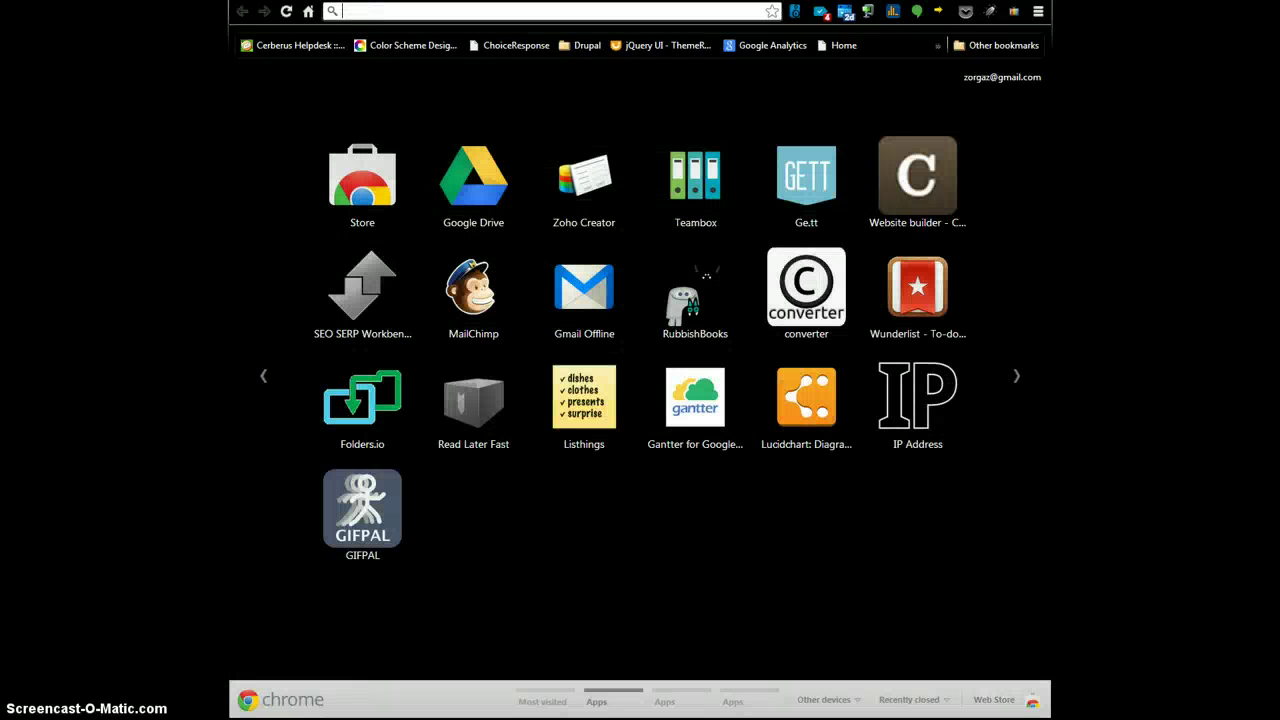
type("spc.int")
key("Return")
left_click(428, 14)
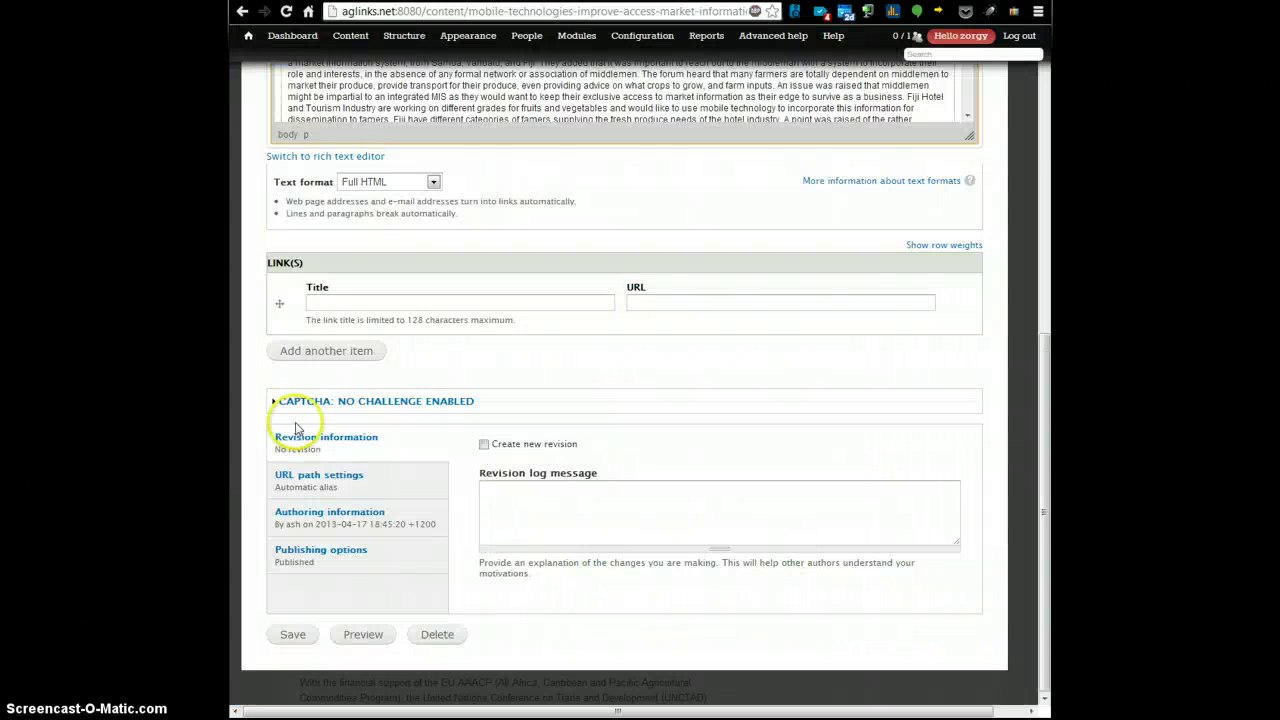
left_click(320, 302)
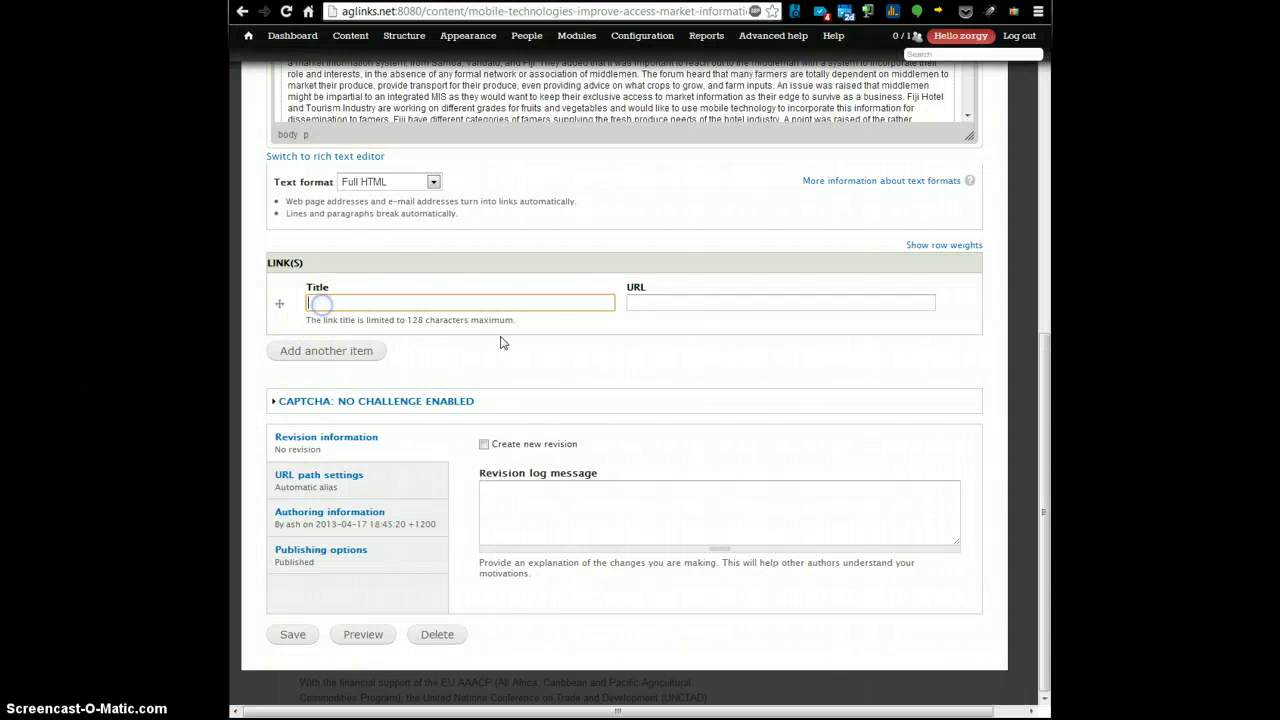
left_click(642, 302)
type("http://www.spc.int/")
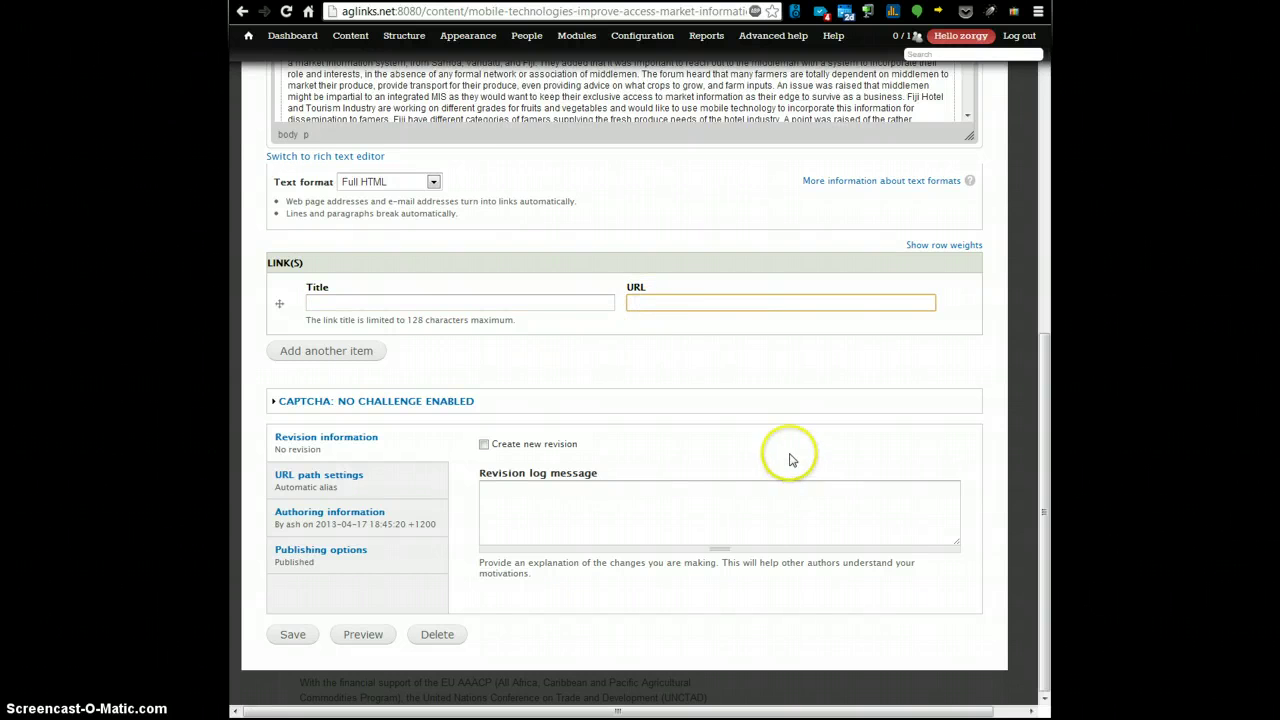
left_click(379, 303)
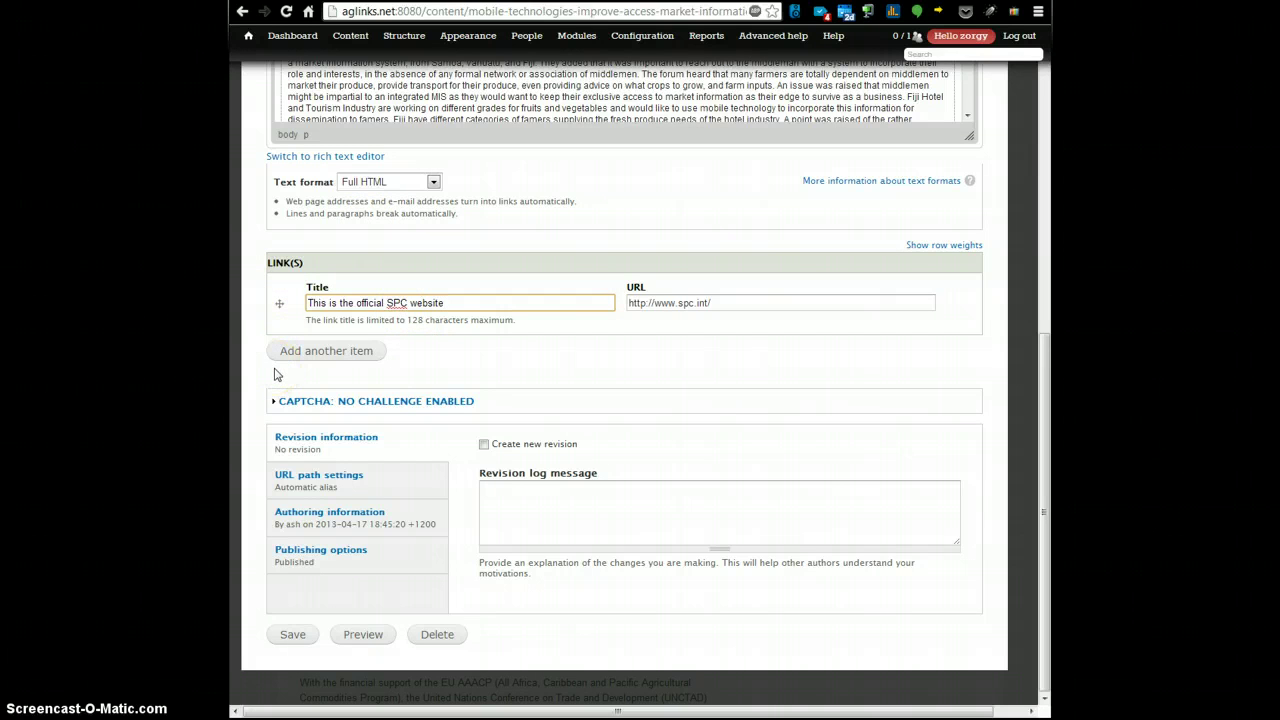
left_click(342, 374)
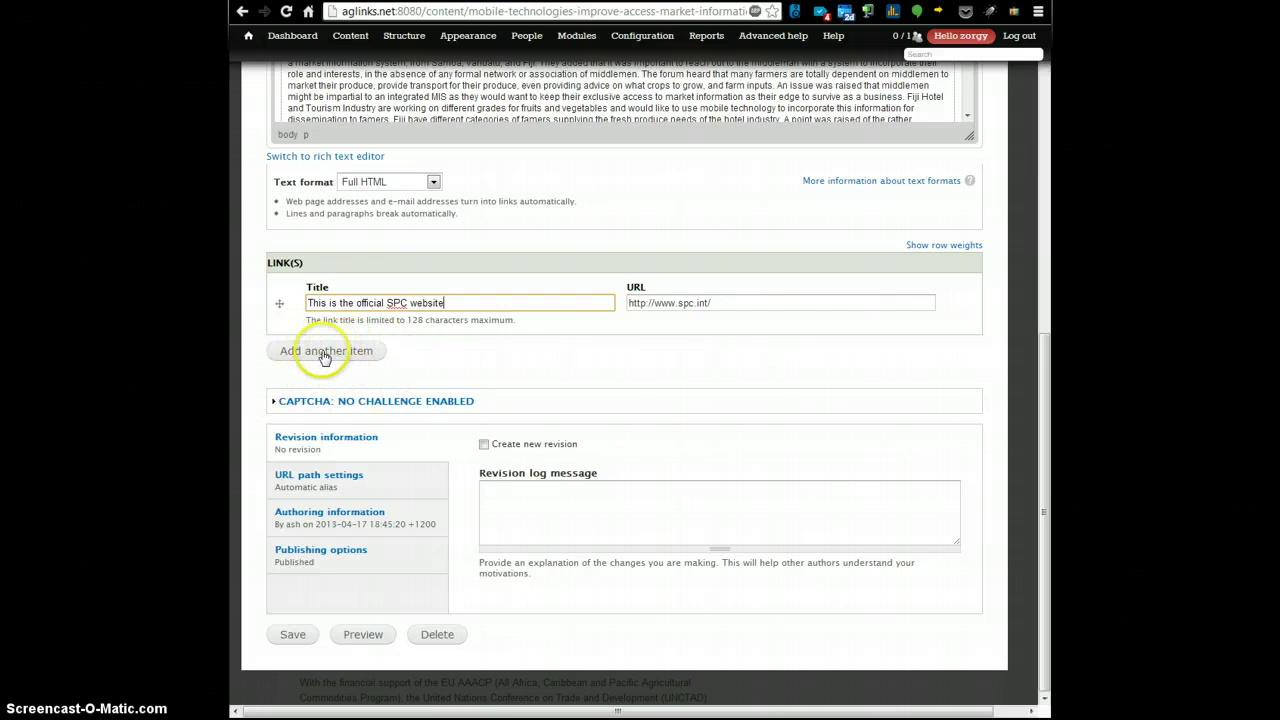
- Add a second, empty link row below the SPC website link
left_click(324, 357)
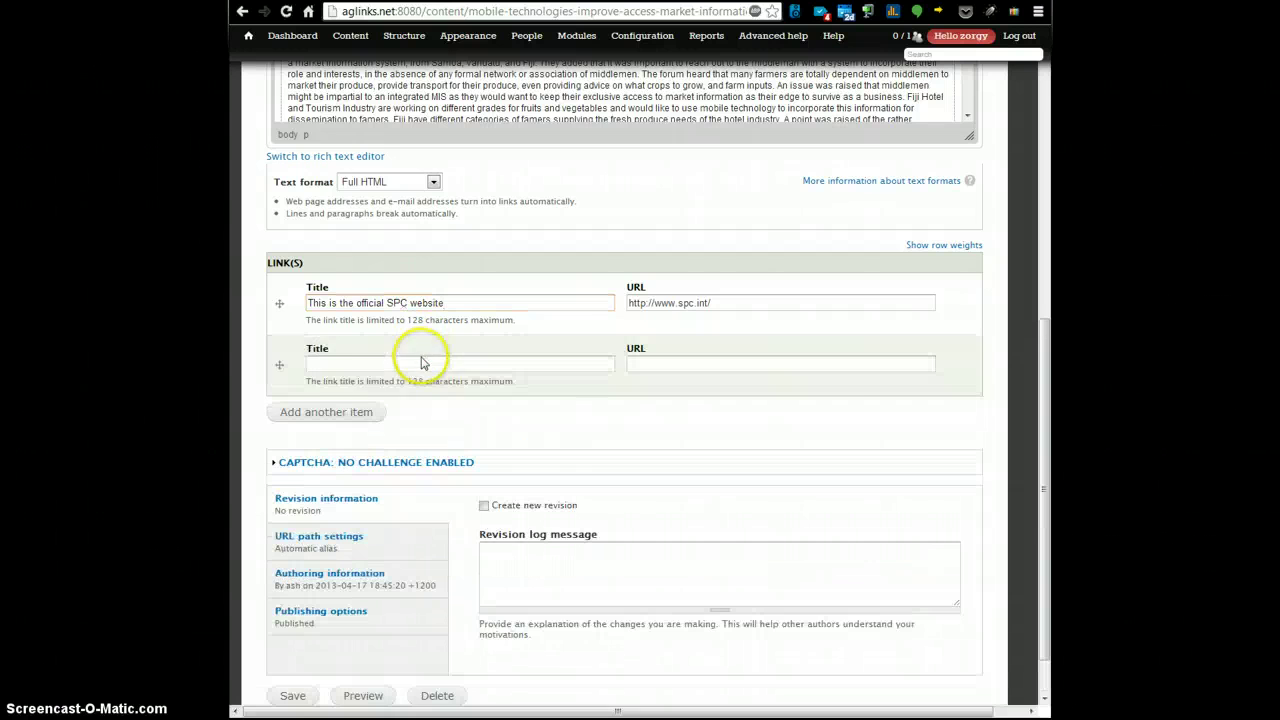
left_click(336, 365)
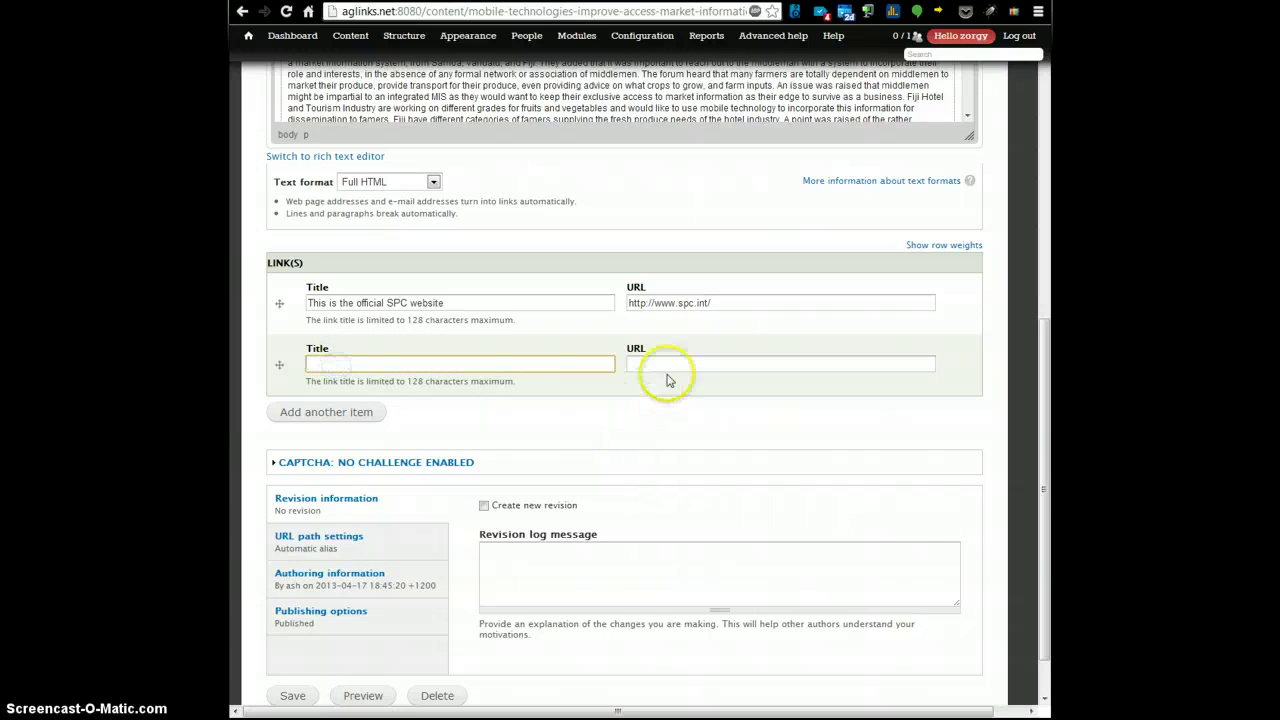
left_click(762, 371)
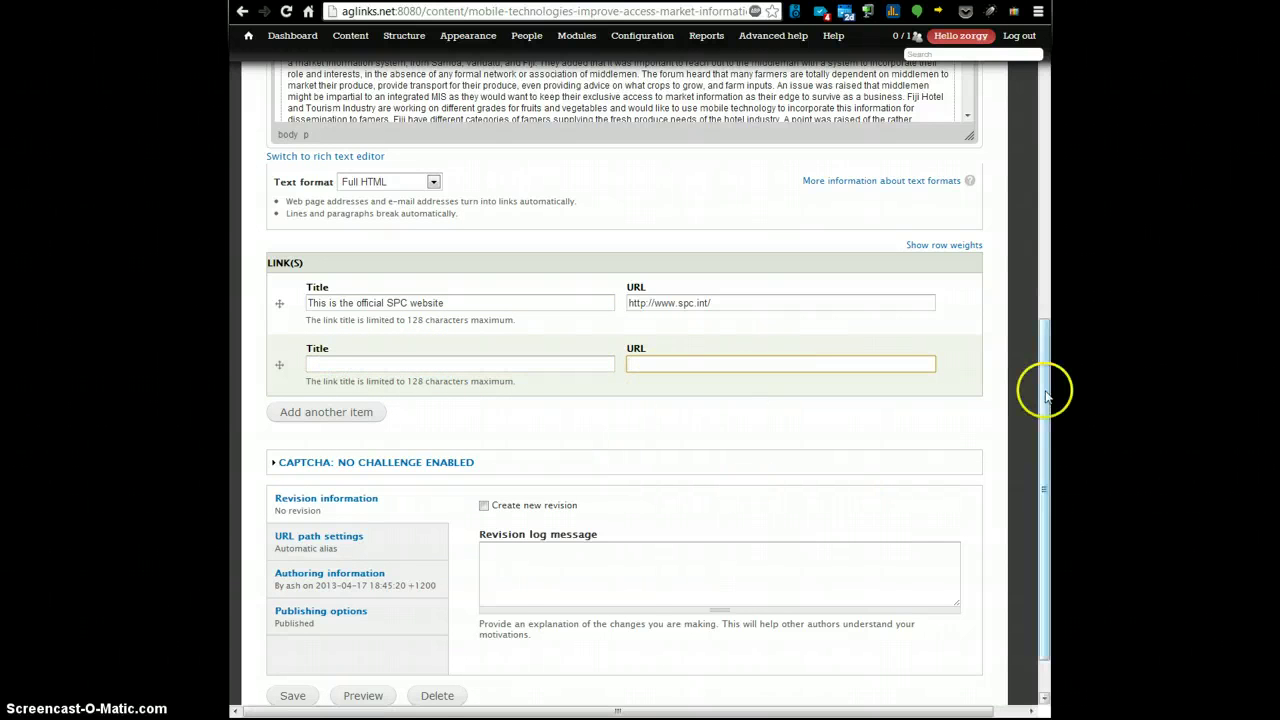
- Show the article's publishing options and try toggling Published and Sticky at top of lists, restoring both
left_click_drag(1046, 386, 1042, 443)
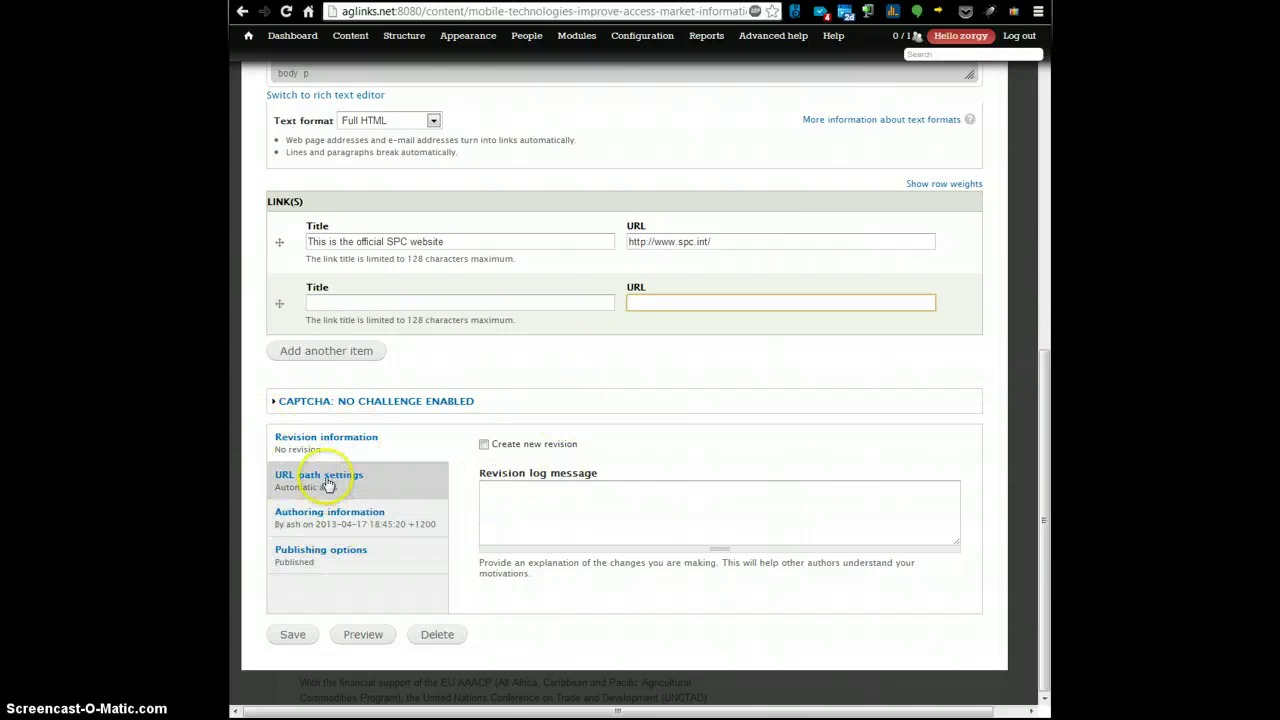
left_click(318, 565)
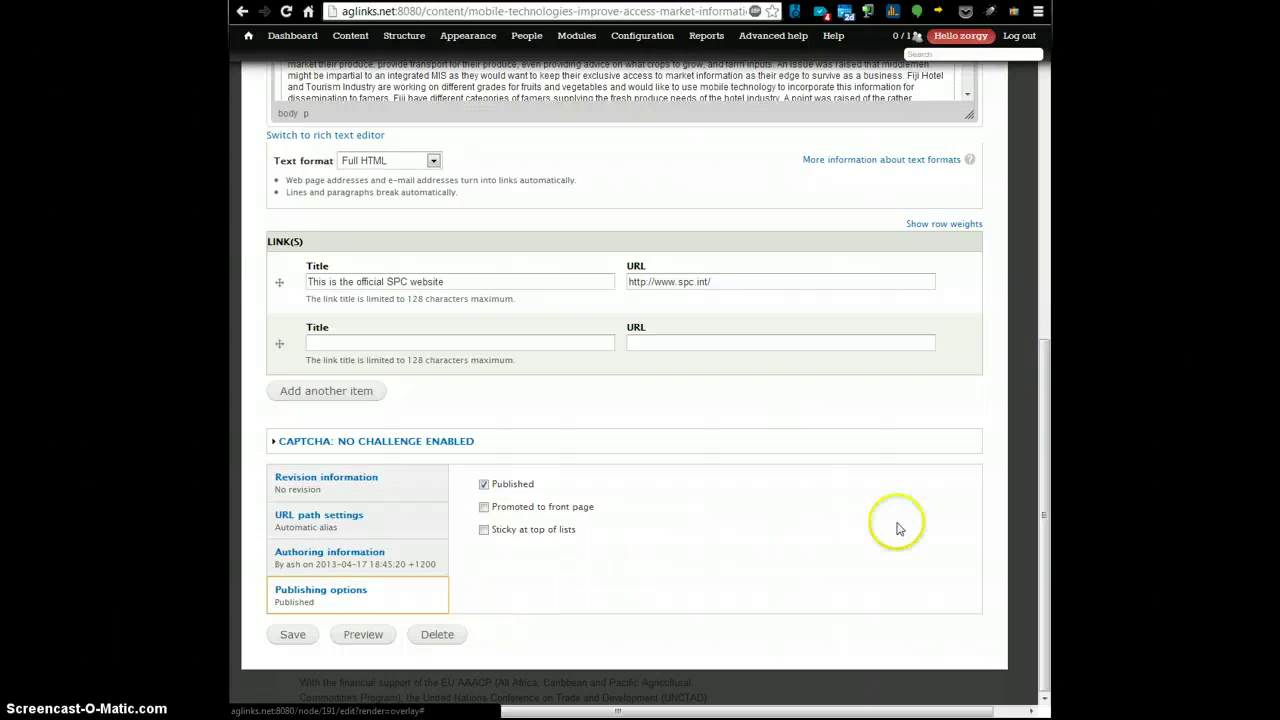
left_click(503, 490)
left_click(503, 490)
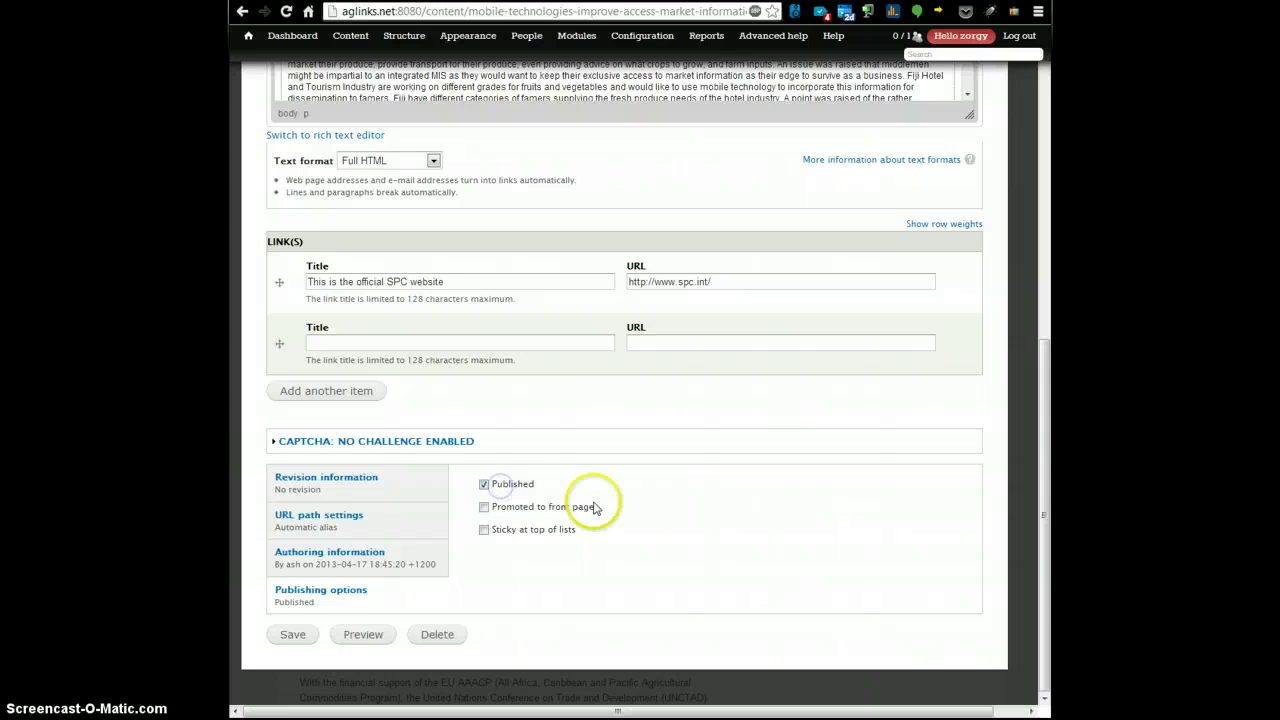
left_click(505, 536)
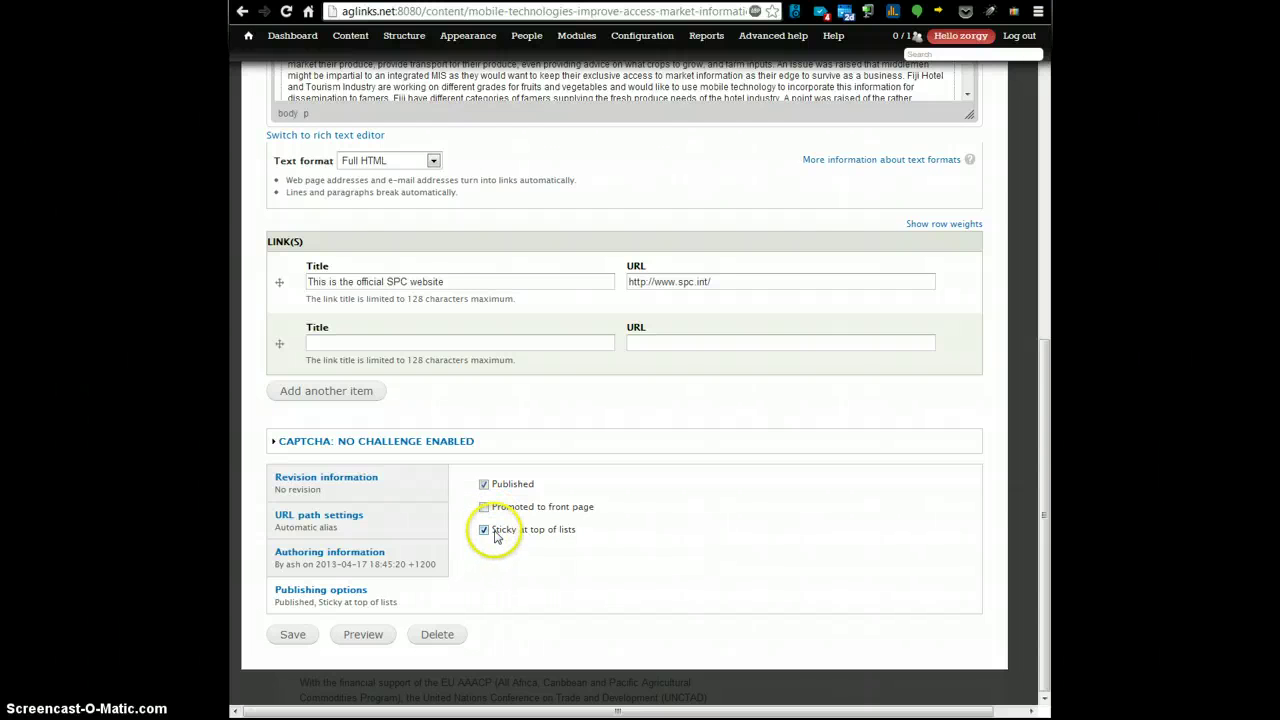
left_click(494, 535)
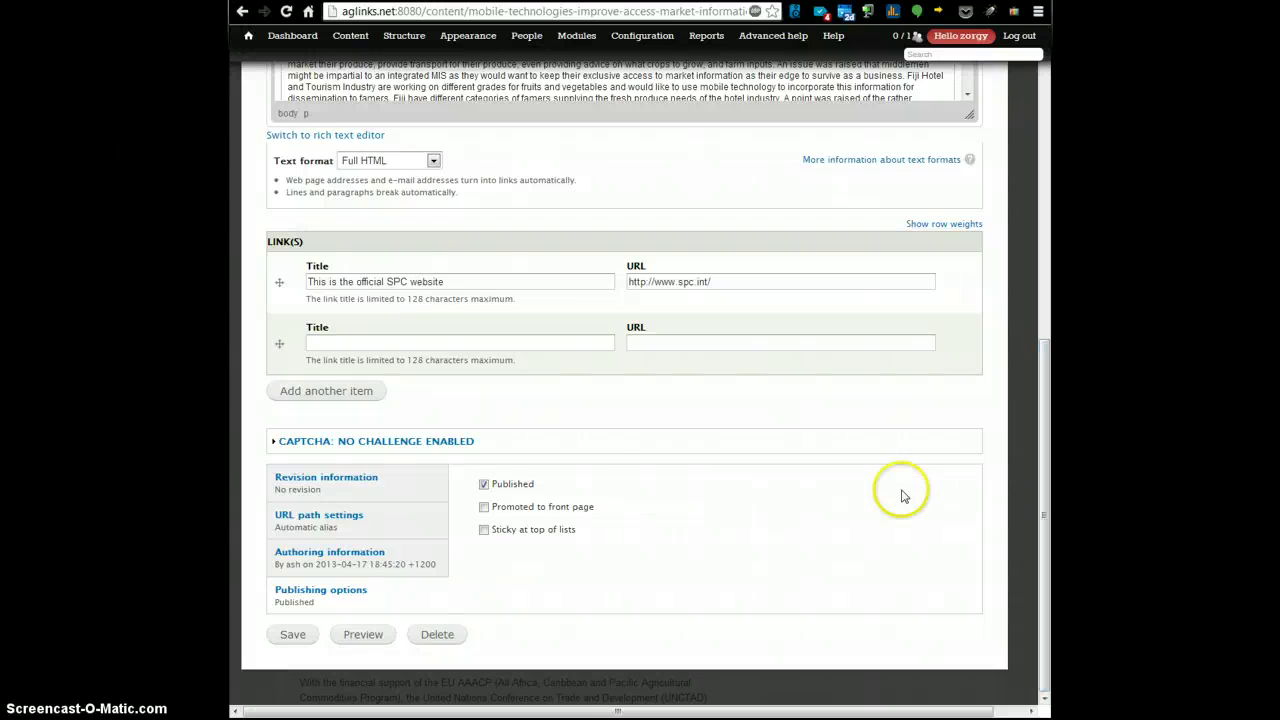
left_click_drag(465, 505, 620, 546)
left_click(620, 546)
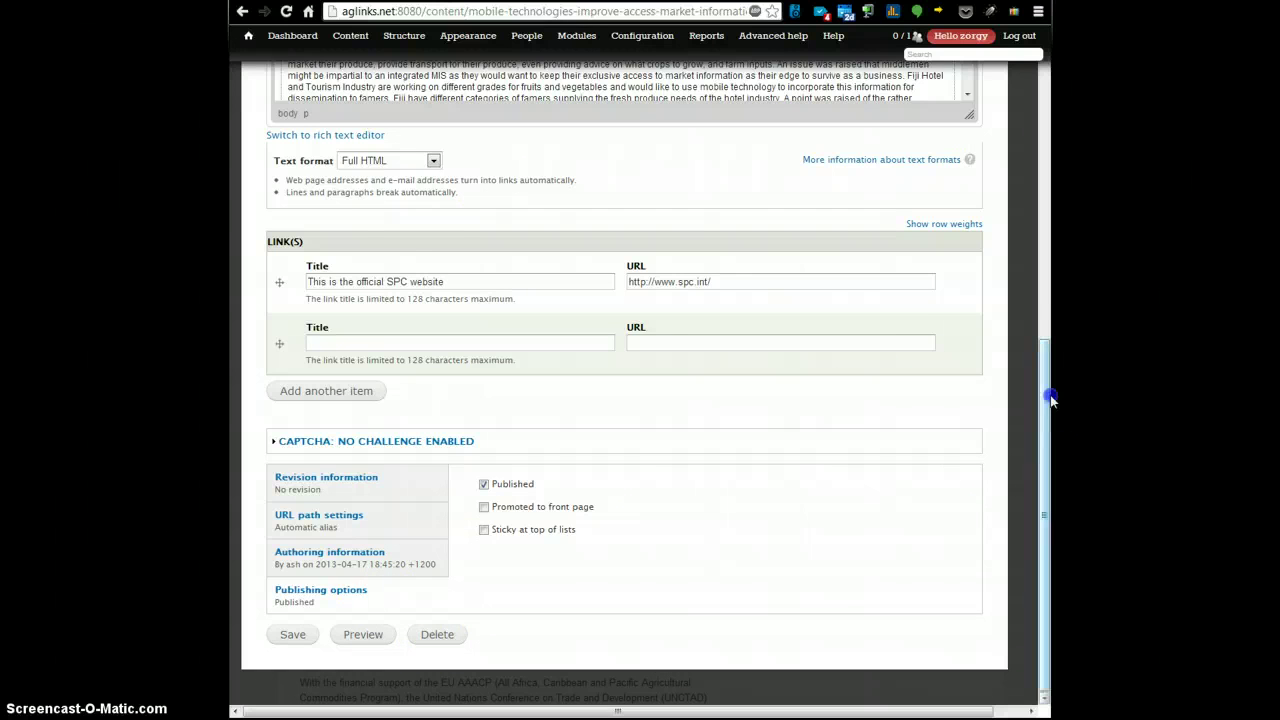
- Open the form for adding new Organisations content
left_click_drag(1045, 392, 1037, 118)
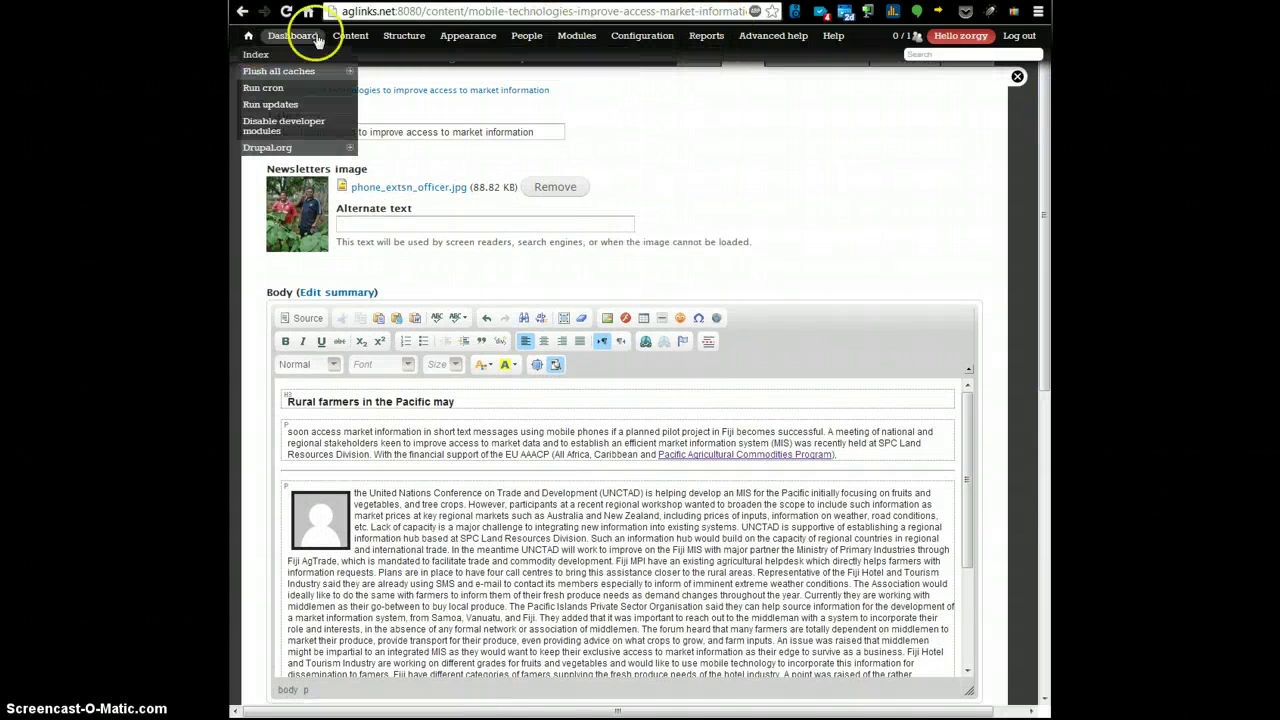
mouse_move(345, 43)
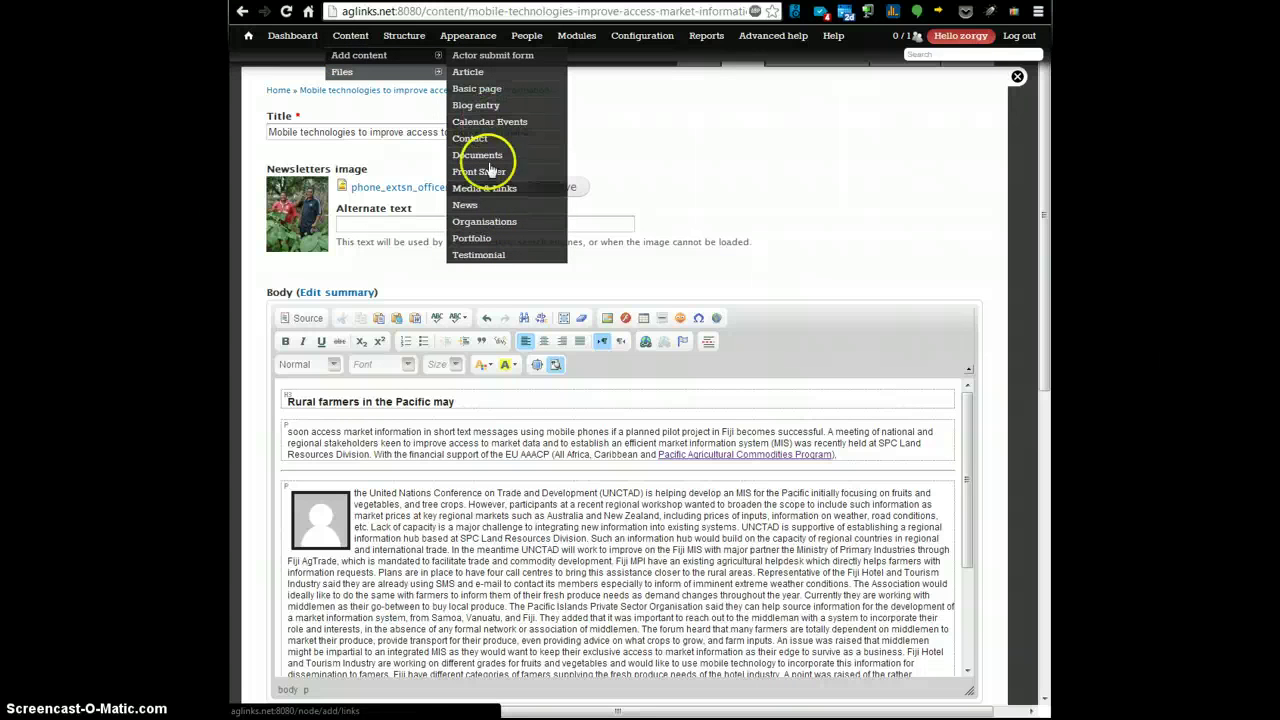
left_click(472, 226)
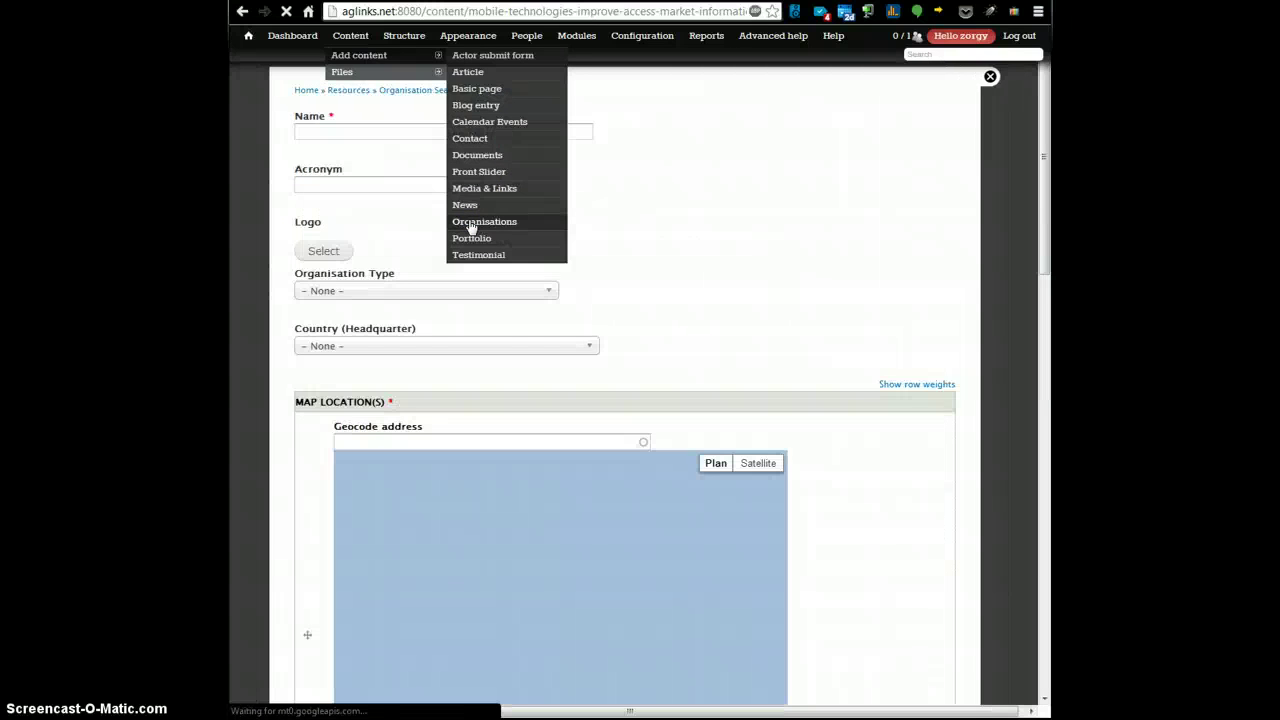
left_click(629, 286)
mouse_move(1046, 177)
left_mouse_down()
mouse_move(1046, 500)
mouse_move(1048, 170)
left_mouse_up()
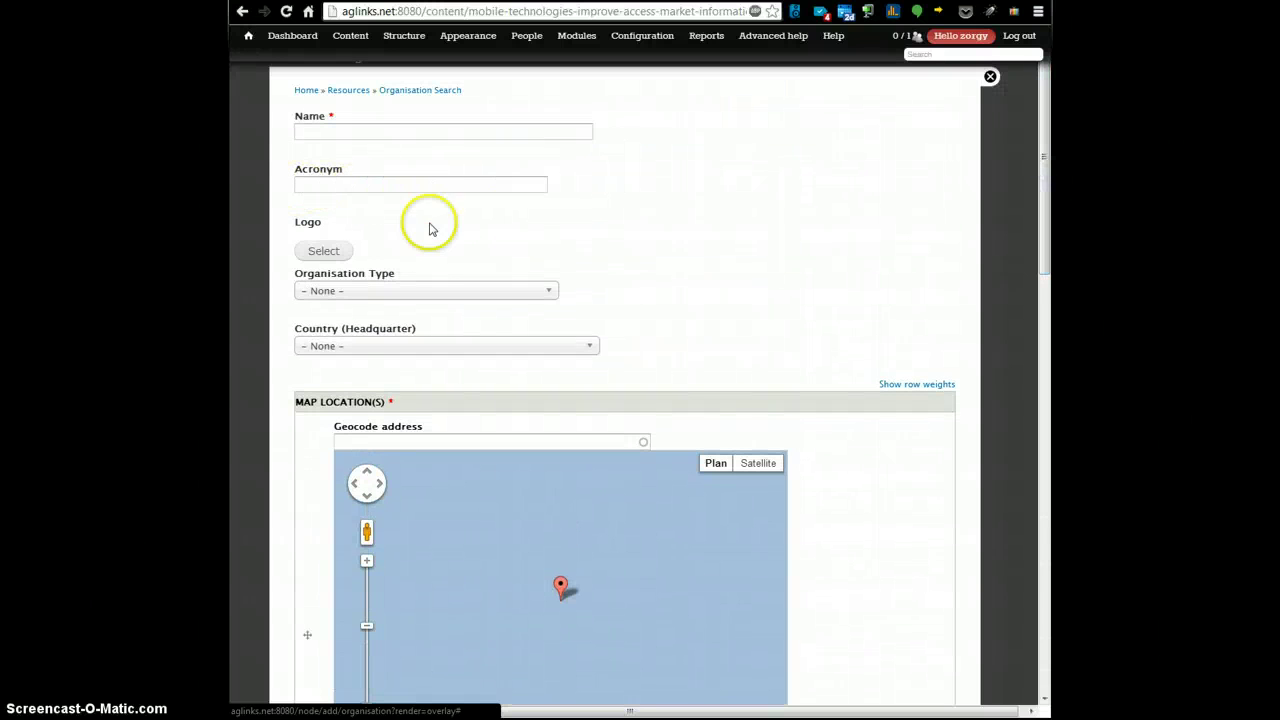
left_click(426, 252)
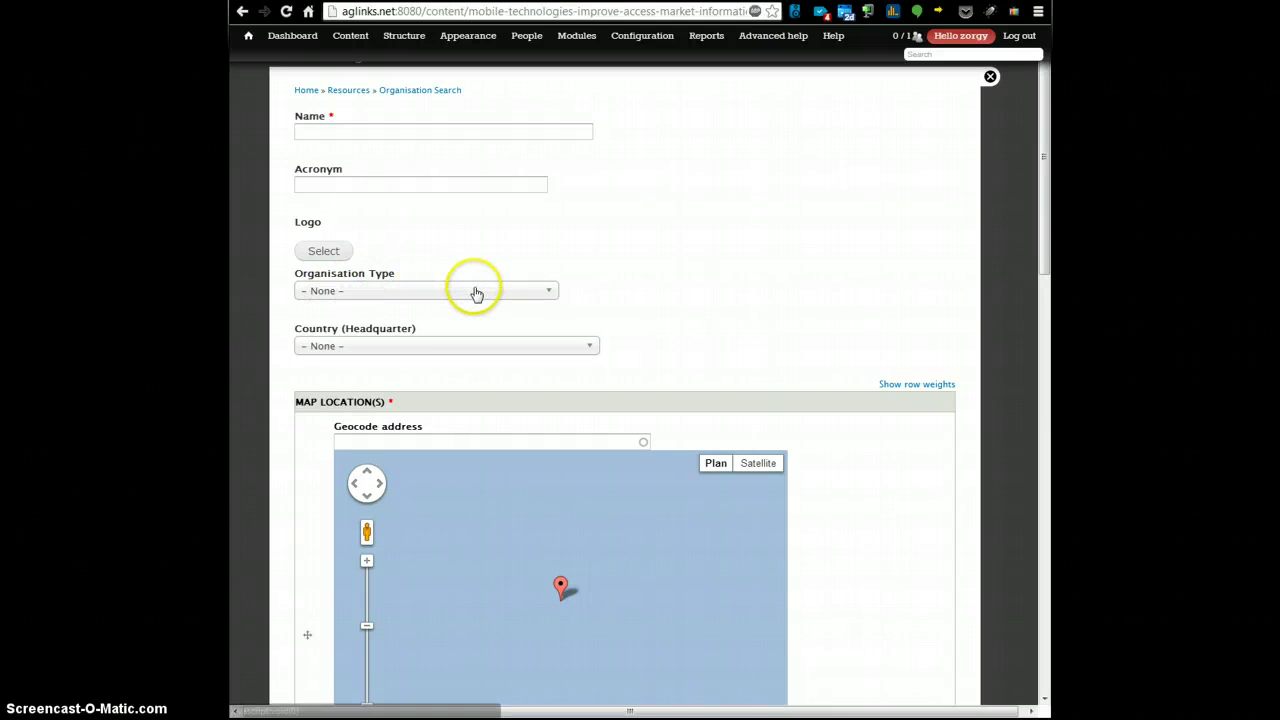
- Set the organisation type to Non-Government Organisation (NGO) and the headquarter country to ALBANIA
left_click(454, 296)
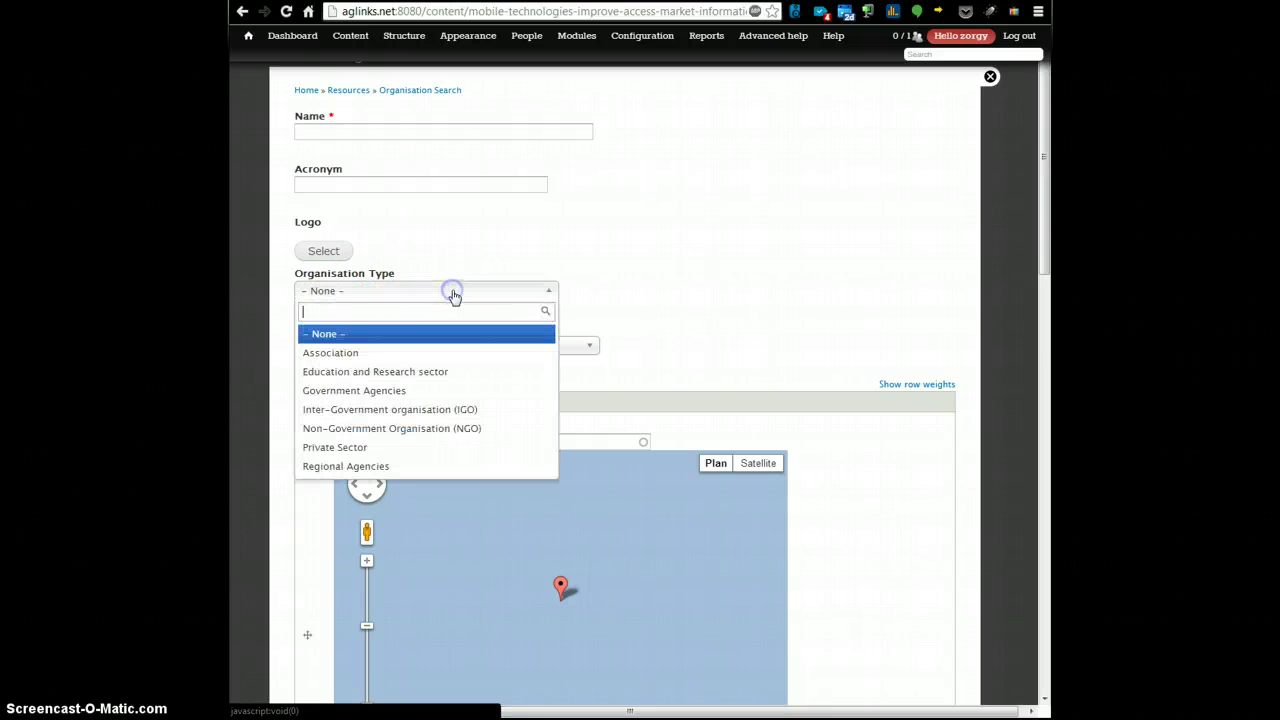
left_click(676, 286)
left_click(380, 292)
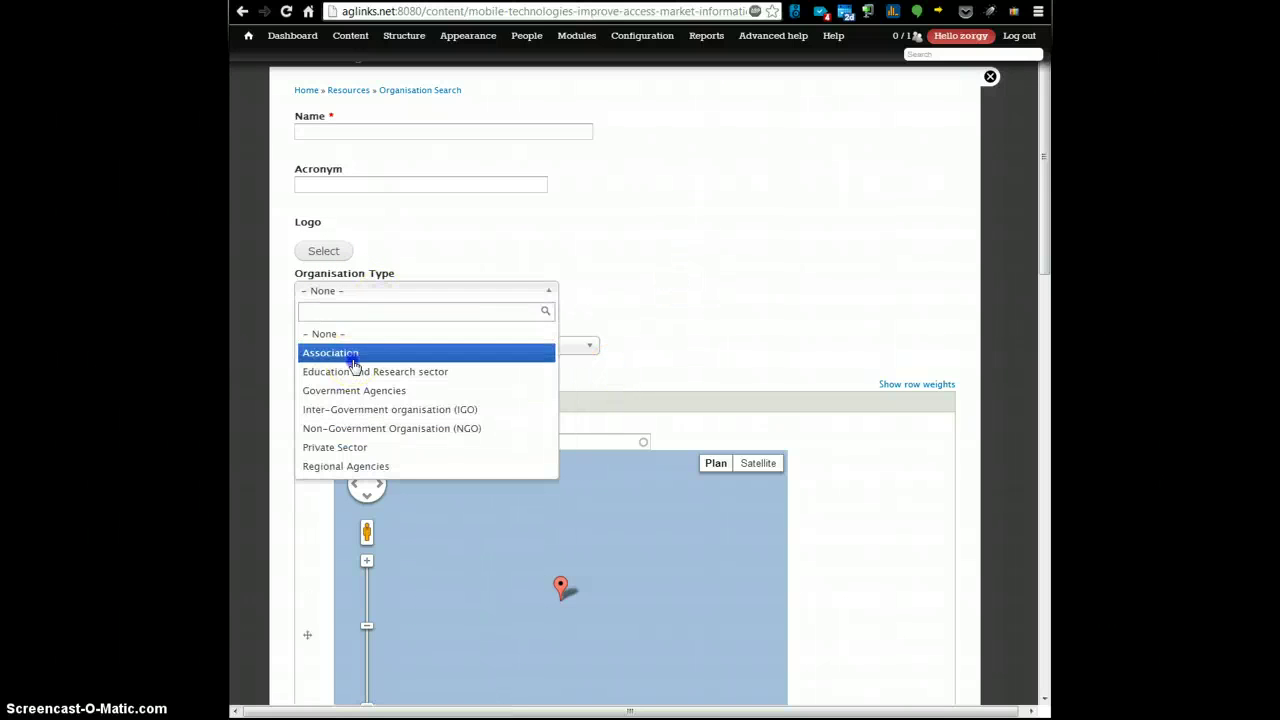
left_click(355, 352)
left_click(417, 290)
left_click(380, 405)
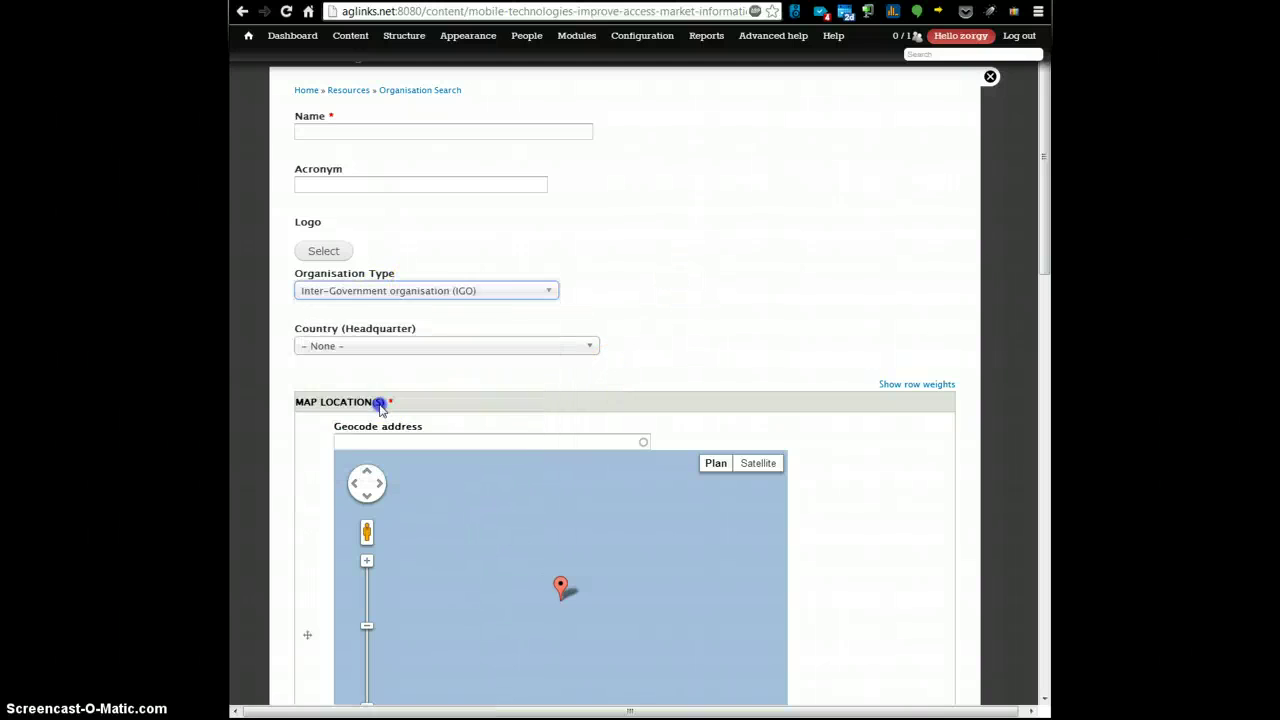
left_click(538, 292)
left_click(412, 427)
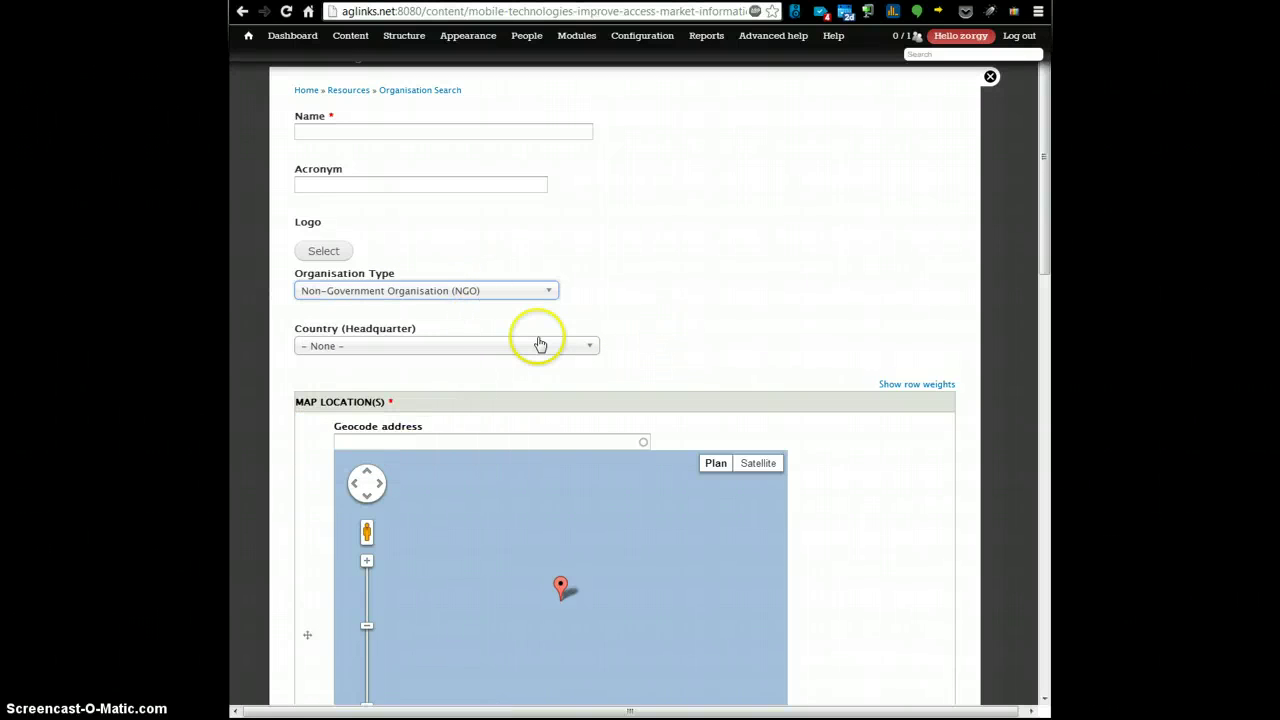
left_click(493, 346)
left_click(437, 446)
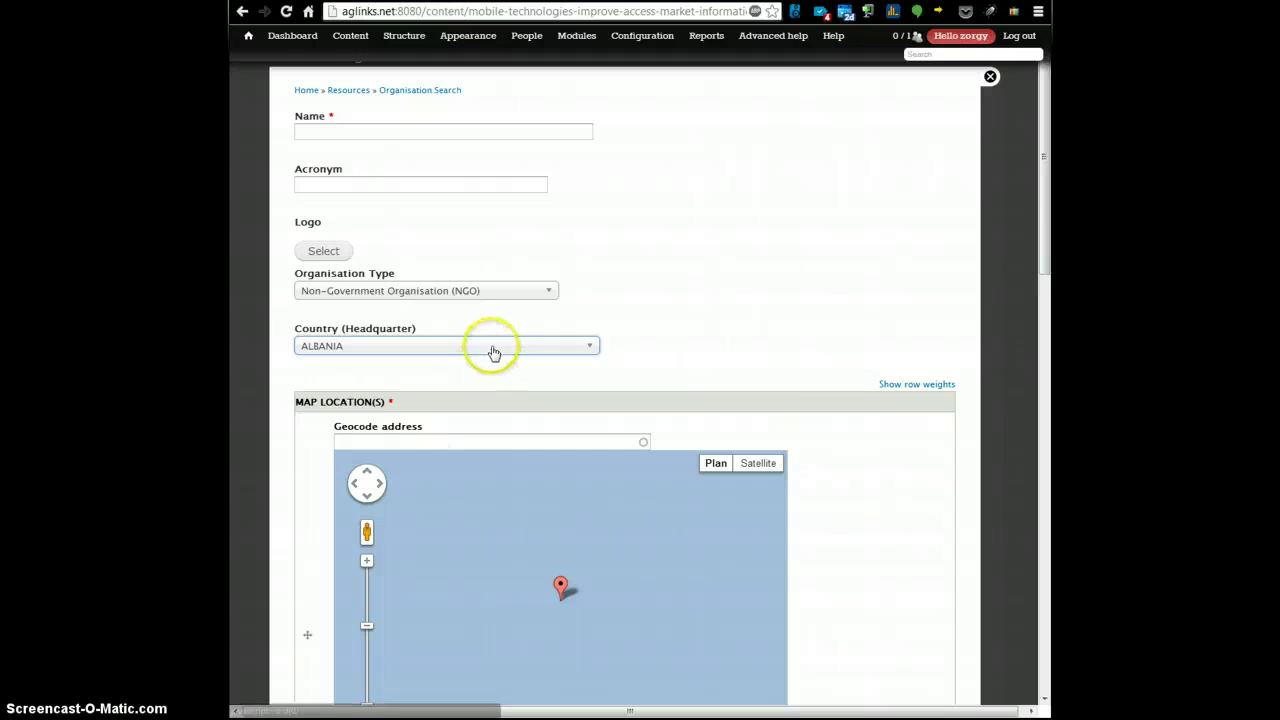
- Set the organisation's map location to Suva, Fidji by its geocode address, and check the latitude and longitude fields
scroll(724, 295, "down", 3)
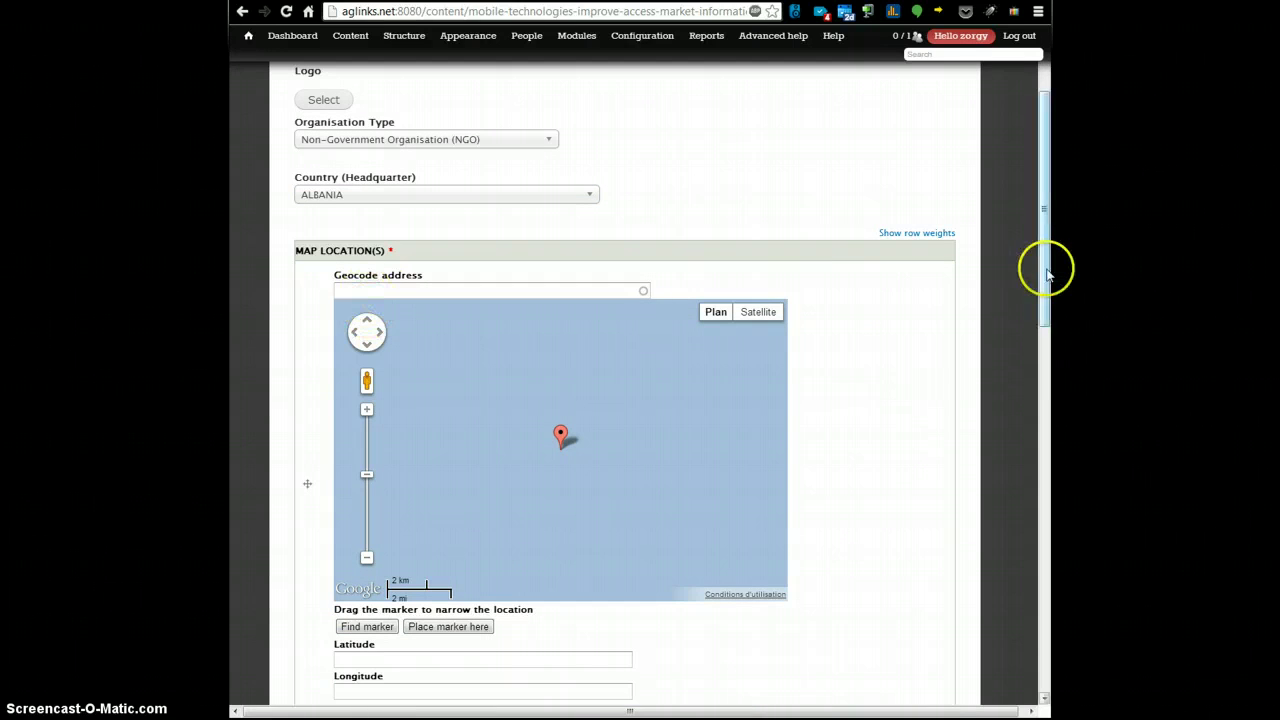
left_click_drag(1047, 272, 1047, 321)
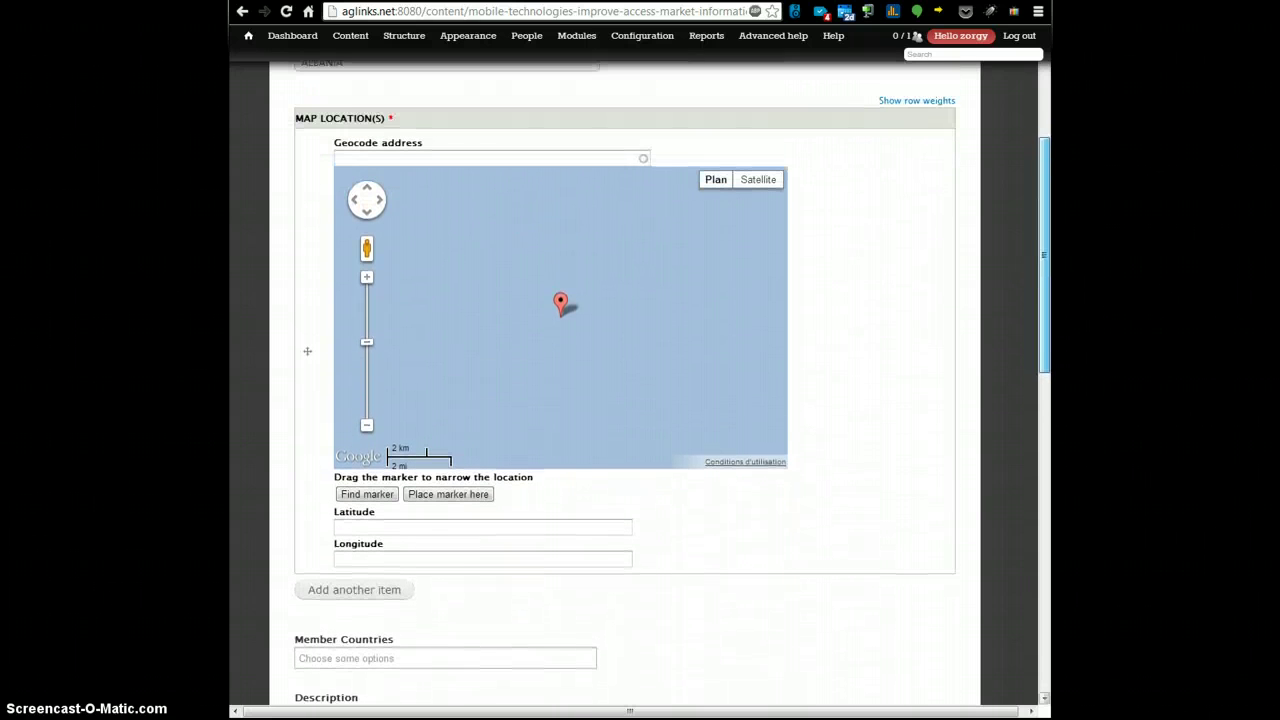
left_click(396, 156)
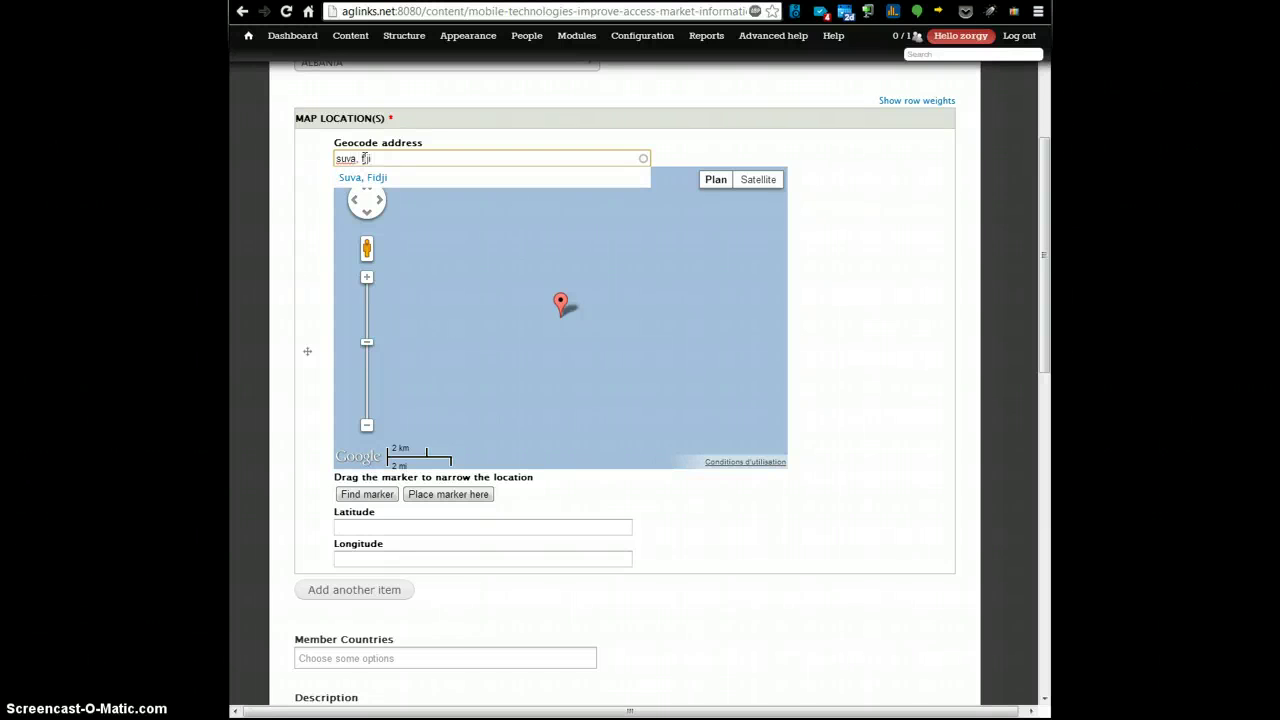
type("ji")
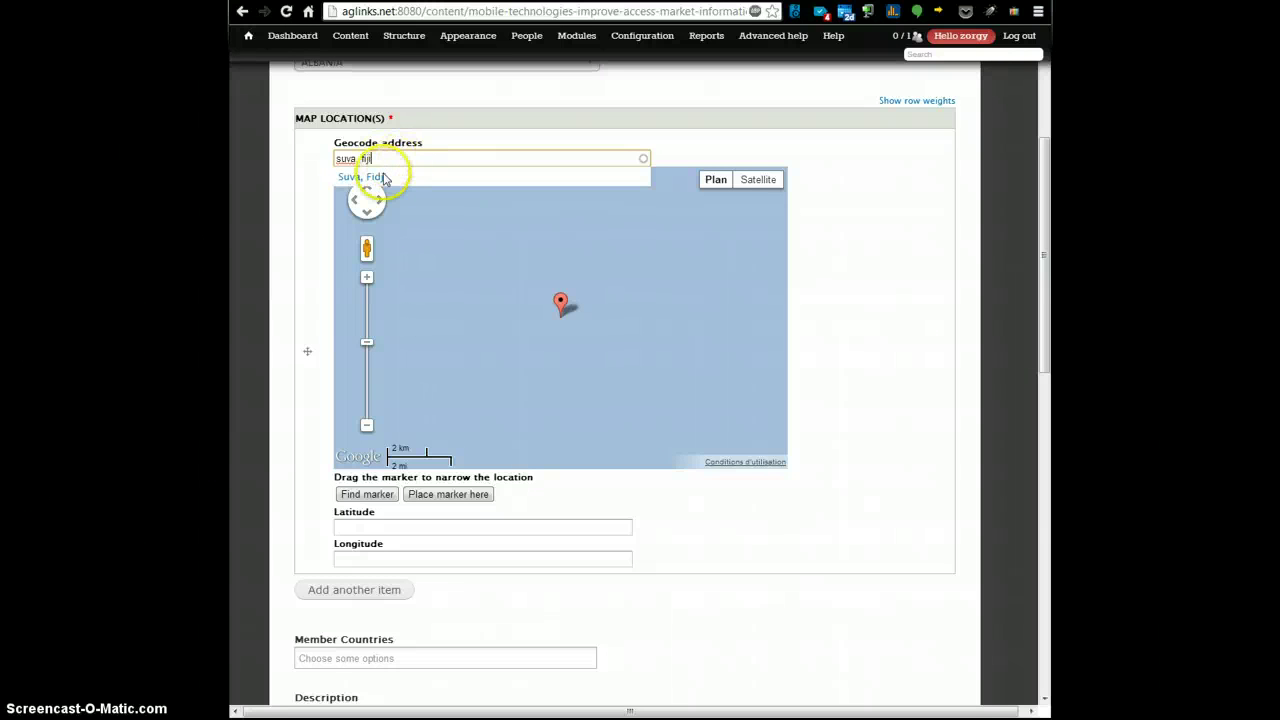
left_click(376, 177)
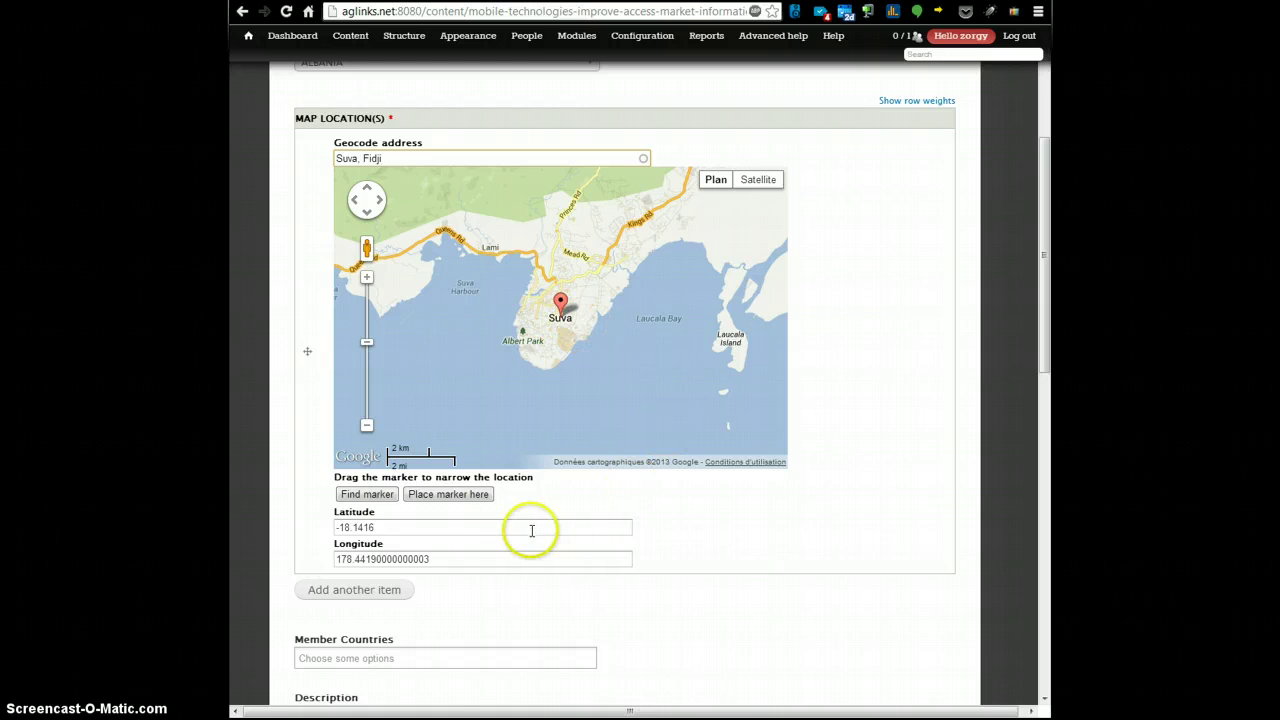
left_click(394, 529)
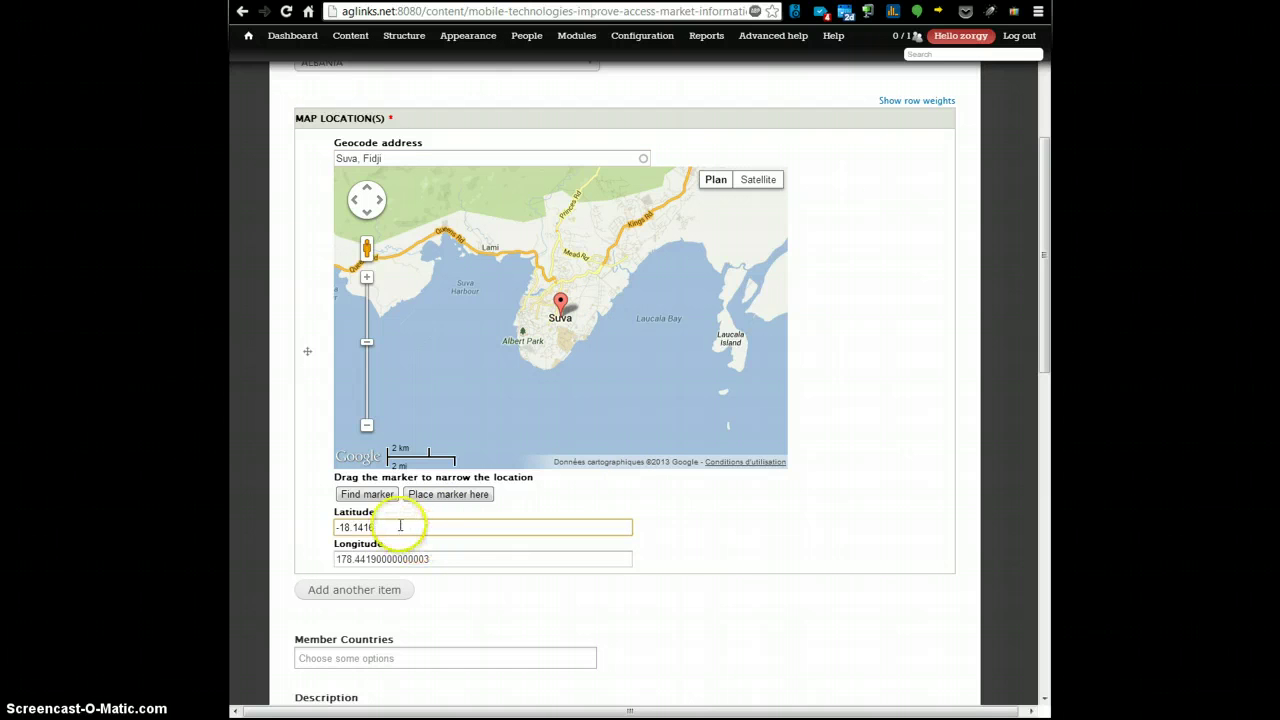
left_click(446, 561)
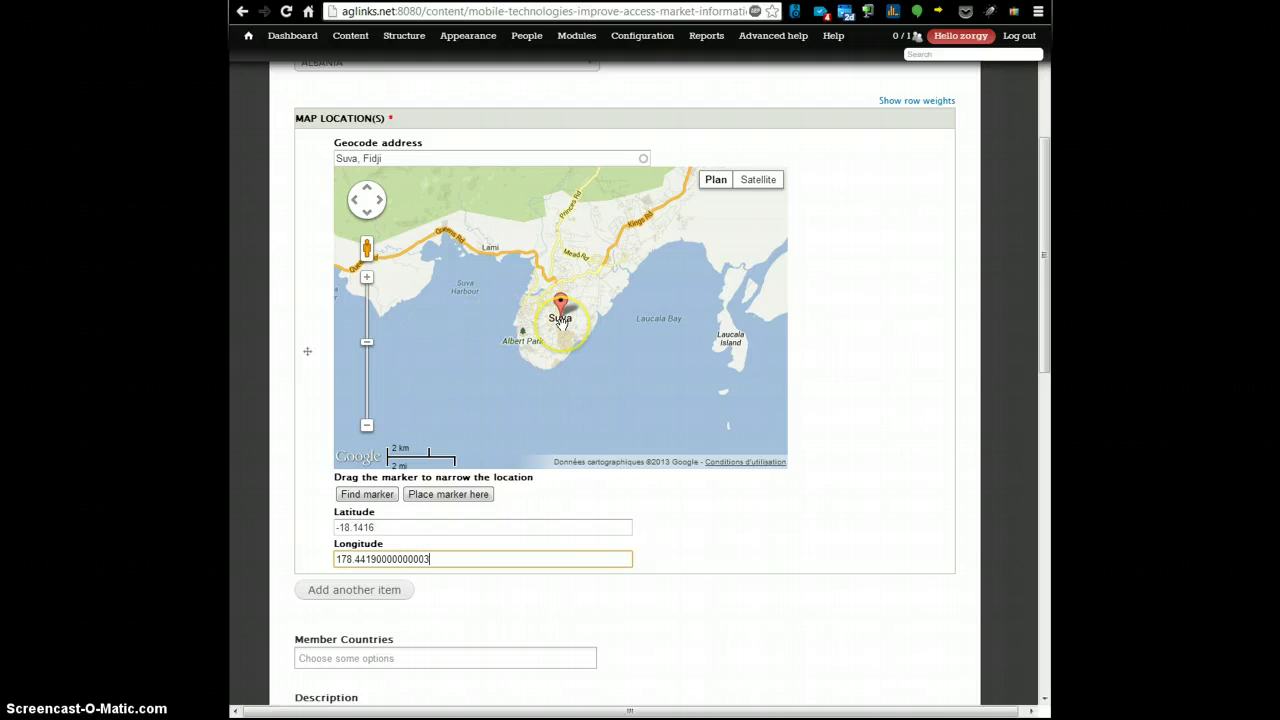
- Reposition the map marker within Suva, trying it at Yat Sen Primary and Secondary School and placing it finally near Vuga St
scroll(561, 322, "up", 1)
scroll(561, 325, "up", 1)
left_click(551, 268)
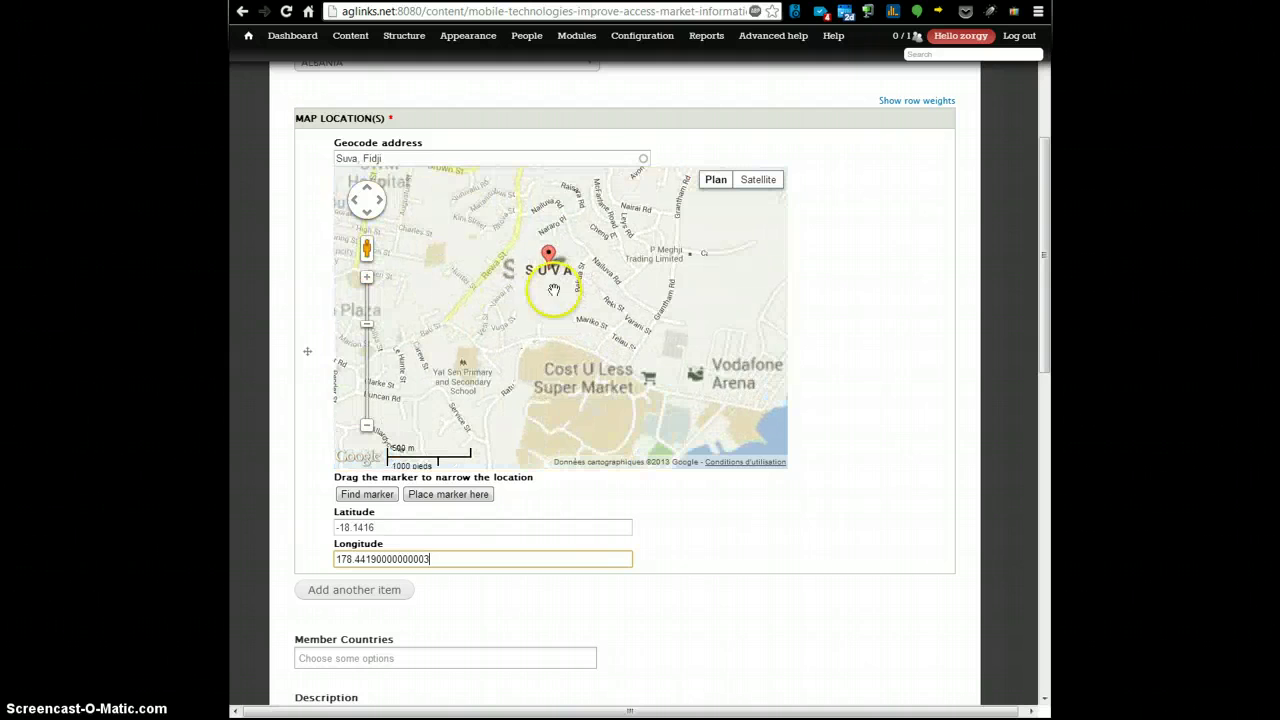
left_click_drag(552, 262, 425, 288)
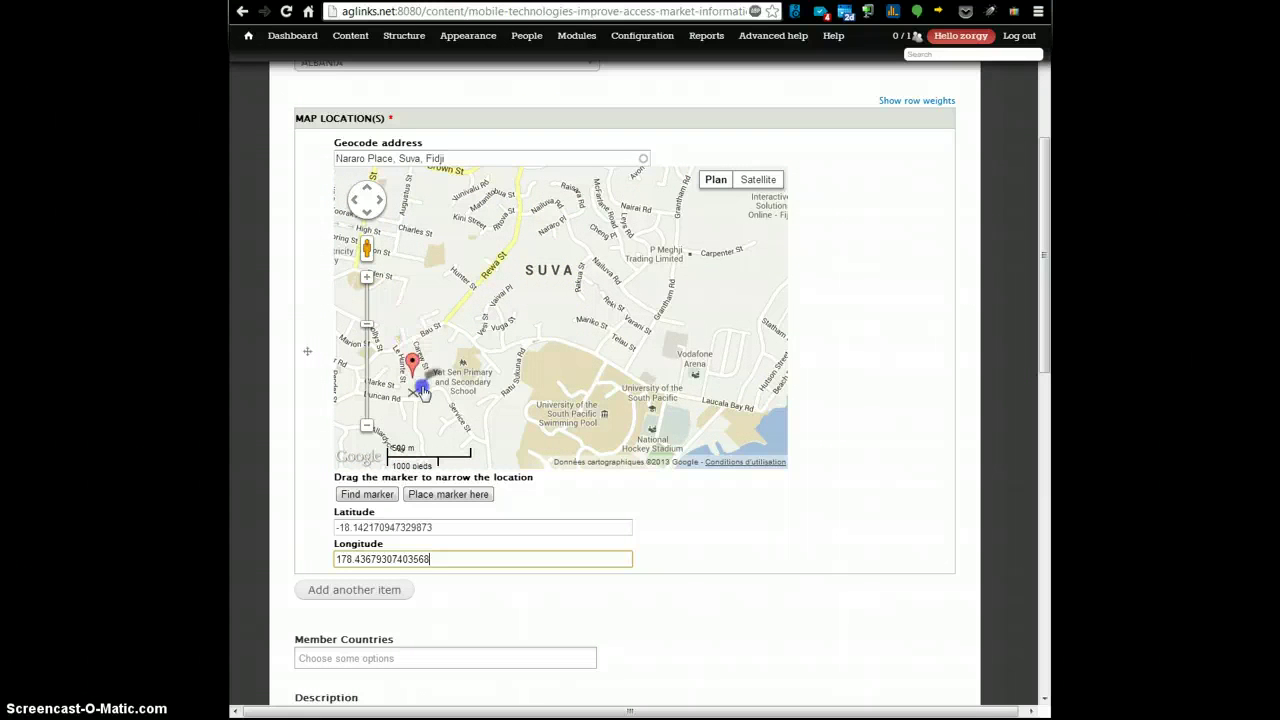
left_click_drag(421, 392, 457, 390)
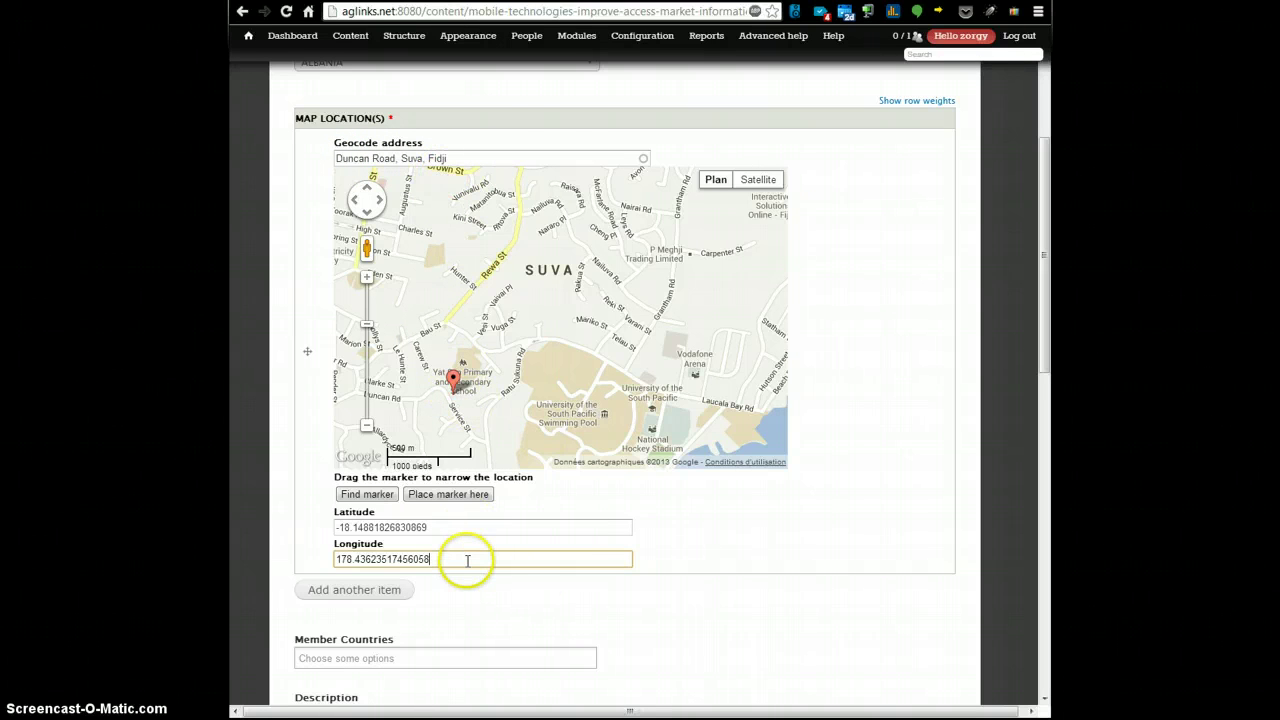
left_click(480, 158)
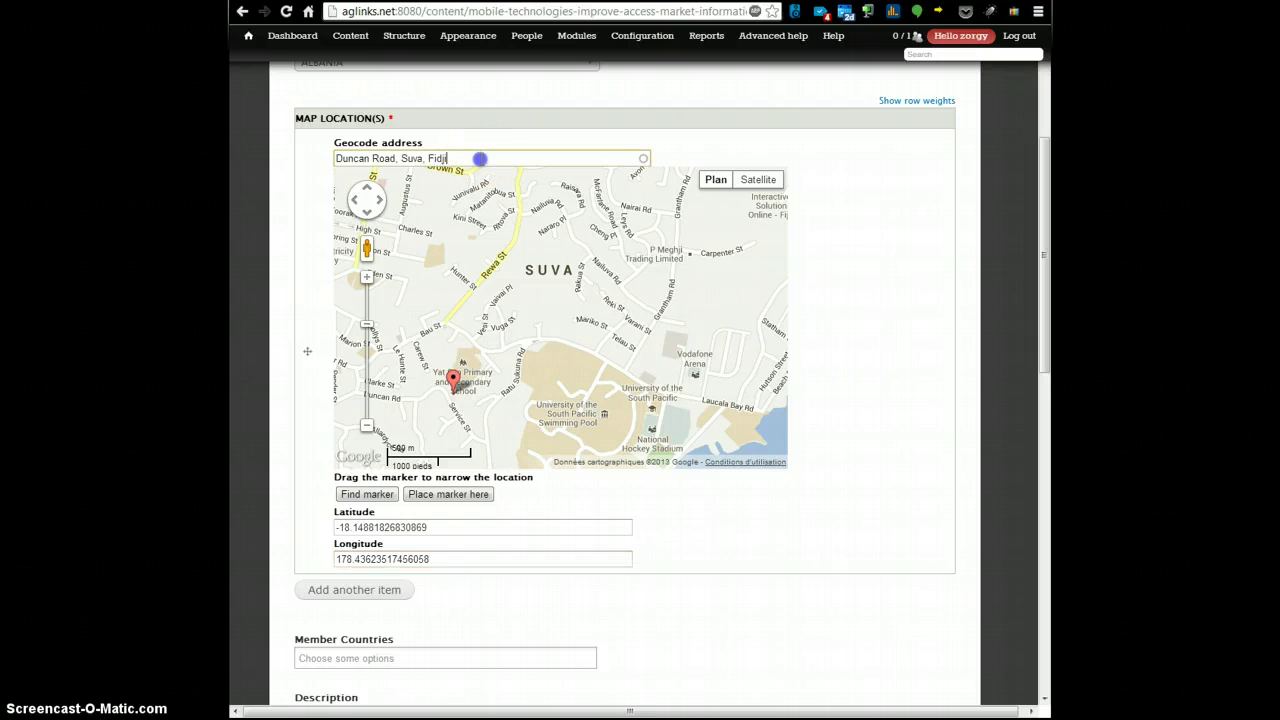
left_click_drag(470, 378, 510, 300)
left_click(455, 527)
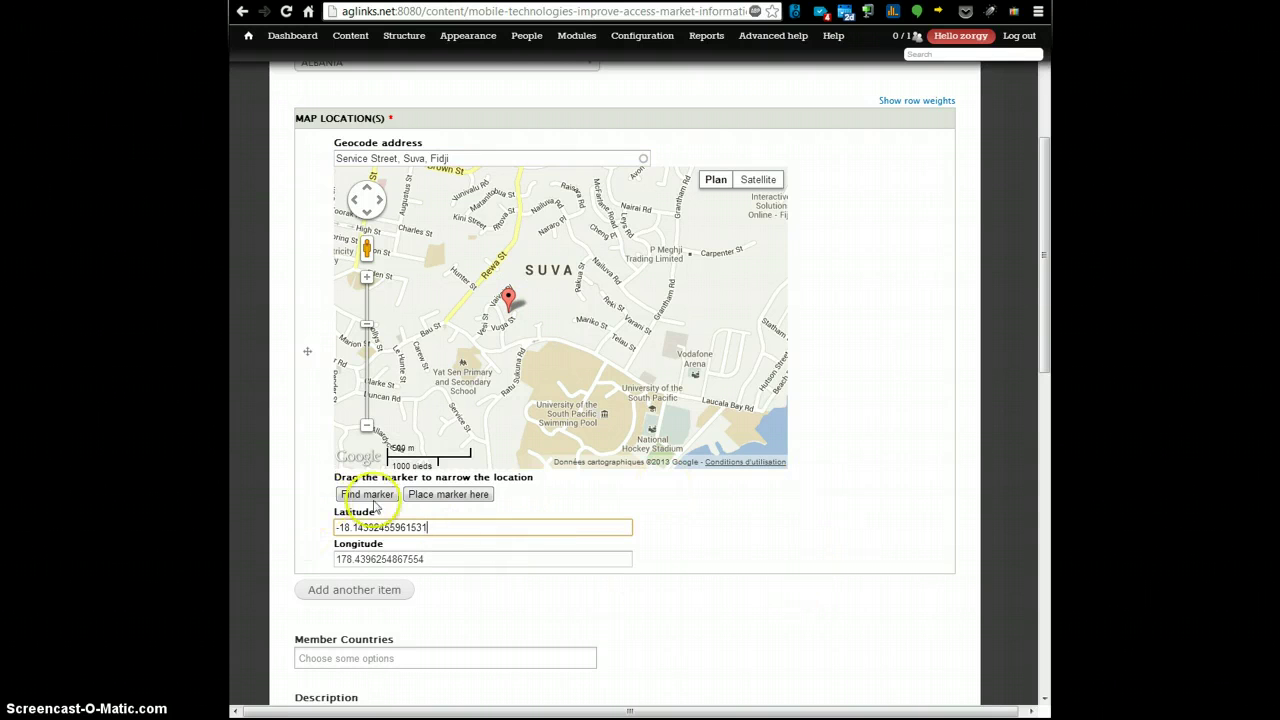
- Reposition the map marker east of Vuga St, placing it finally on the road just south of Mariko St, above the university grounds
left_click_drag(505, 302, 580, 312)
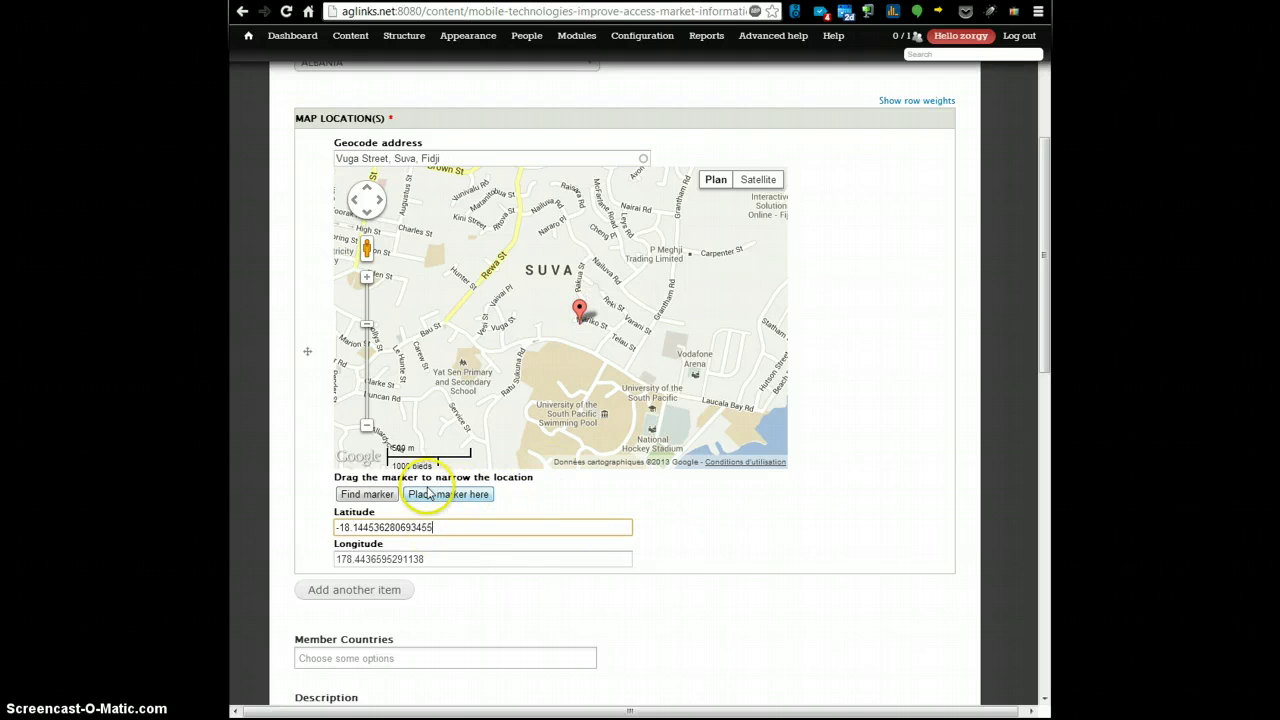
left_click(432, 494)
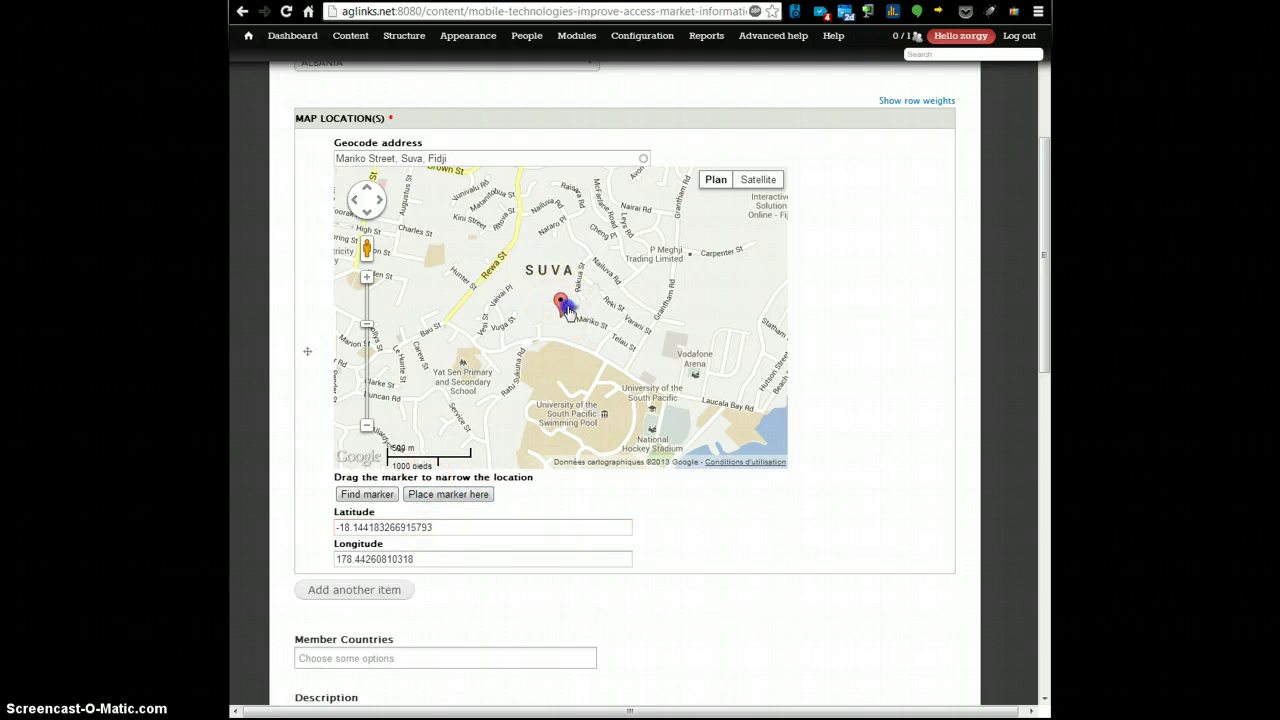
left_click_drag(567, 310, 575, 336)
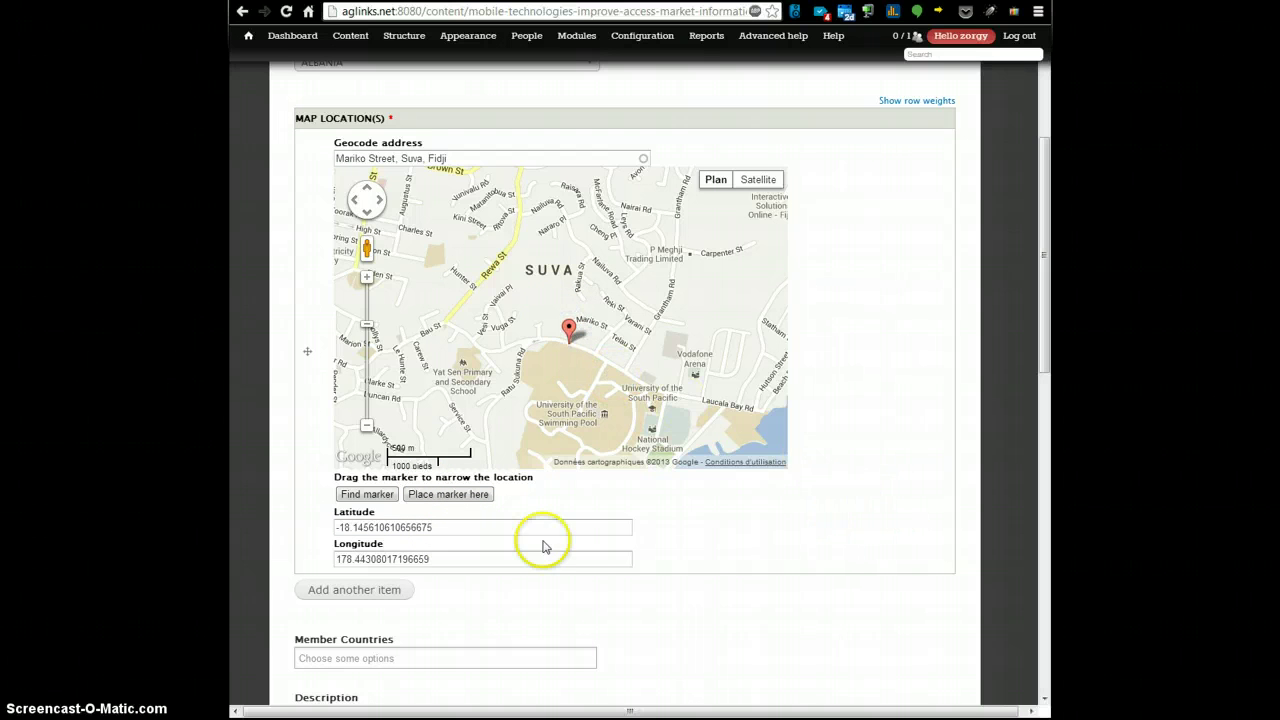
- Add ALGERIA (El Djazair), ERITREA and ANGOLA as member countries, and remove ALGERIA from the selection
scroll(975, 440, "down", 1)
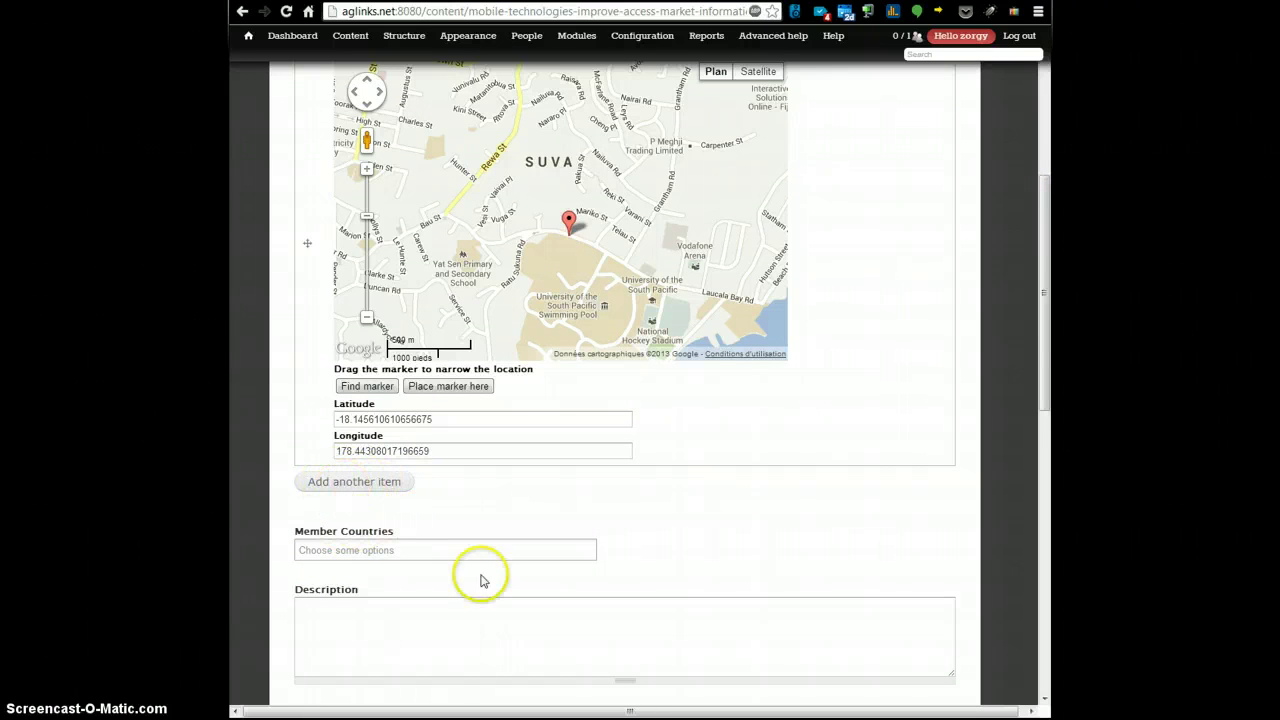
left_click_drag(1041, 355, 757, 477)
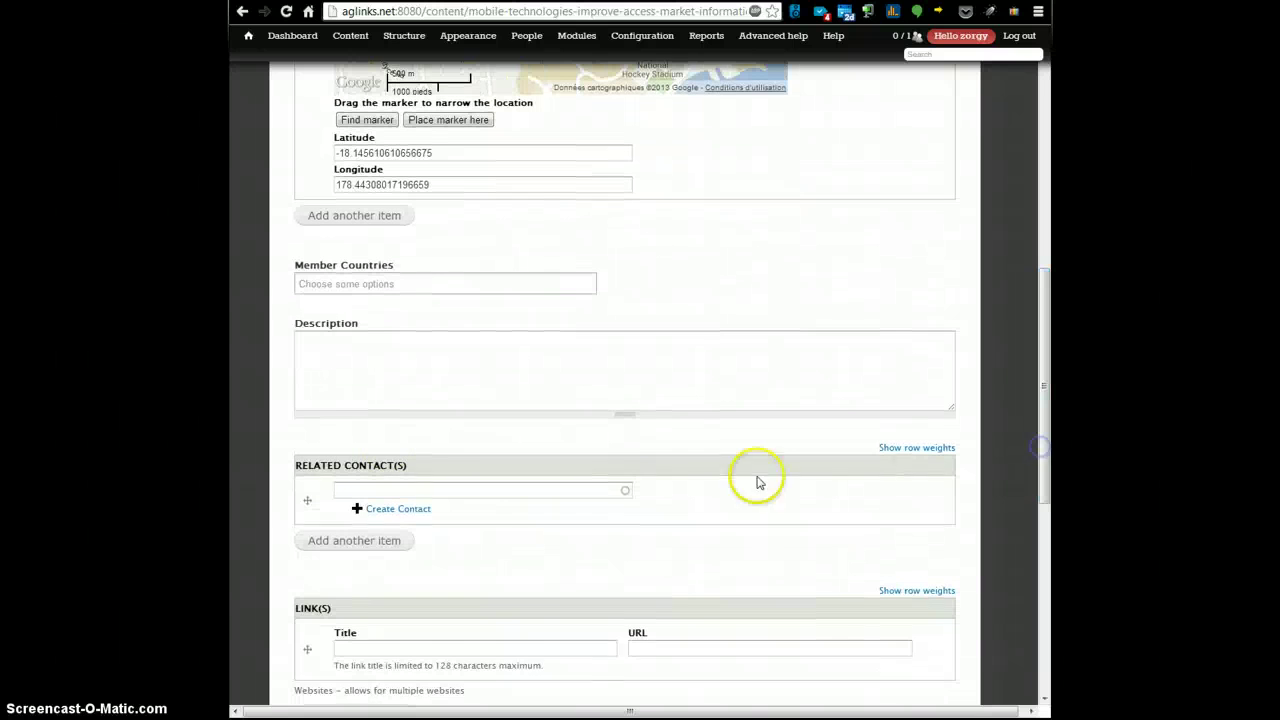
left_click(408, 281)
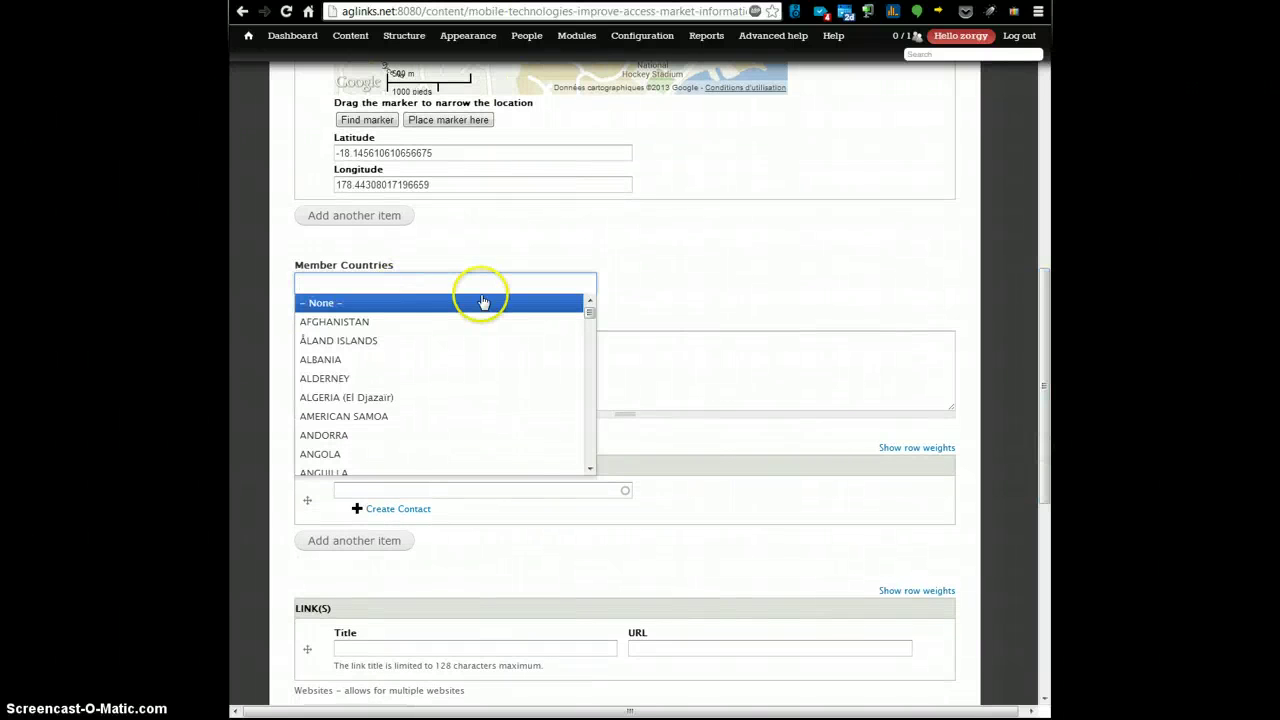
left_click(410, 397)
left_click(457, 281)
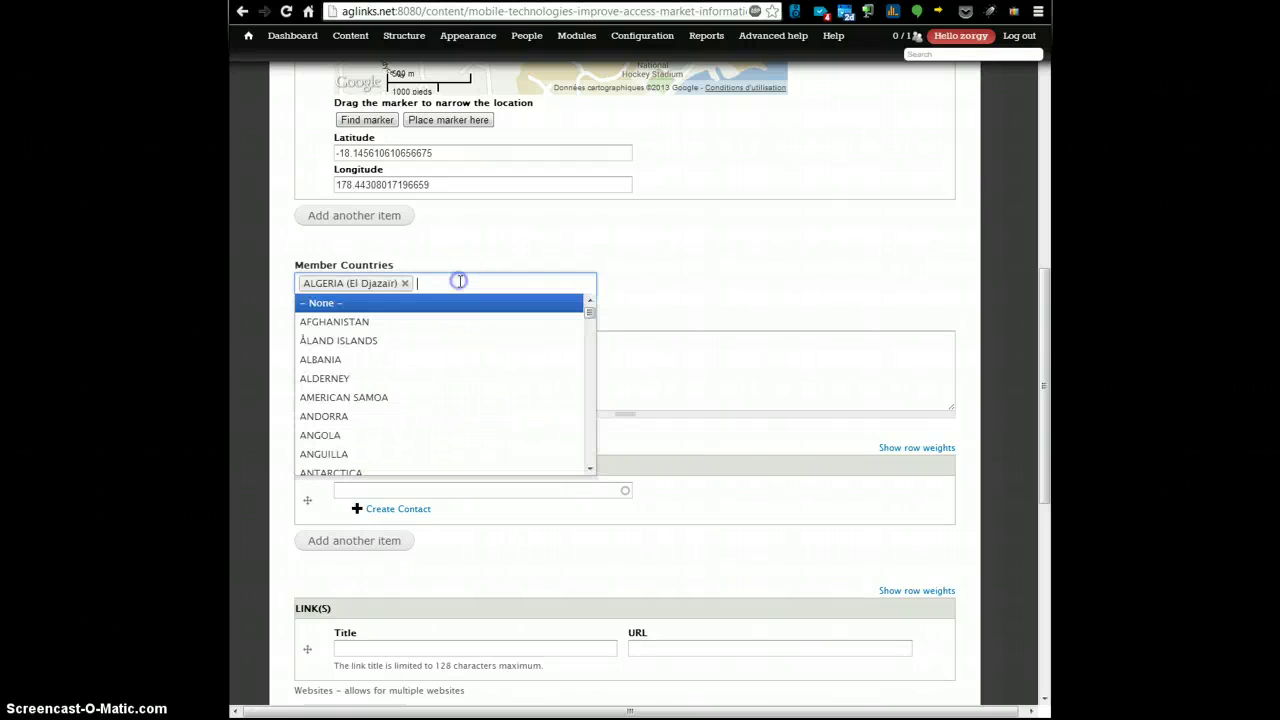
scroll(395, 395, "down", 10)
left_click(388, 371)
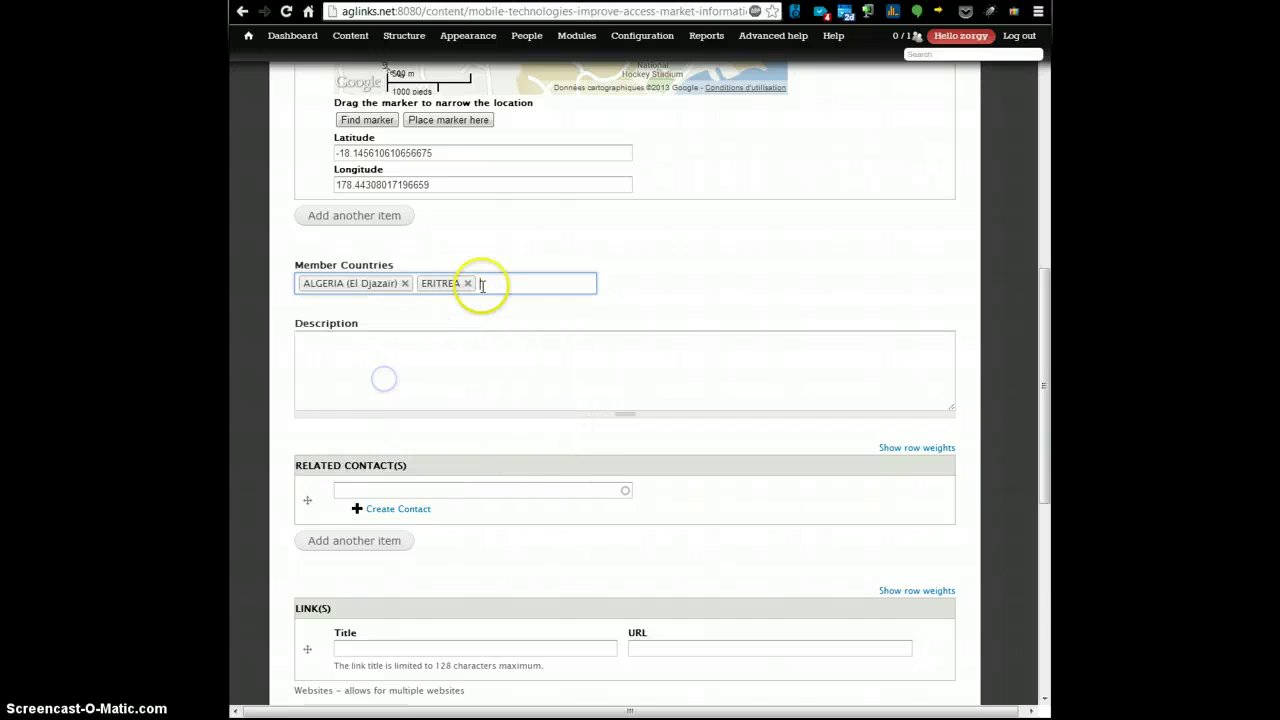
left_click(482, 284)
left_click(367, 440)
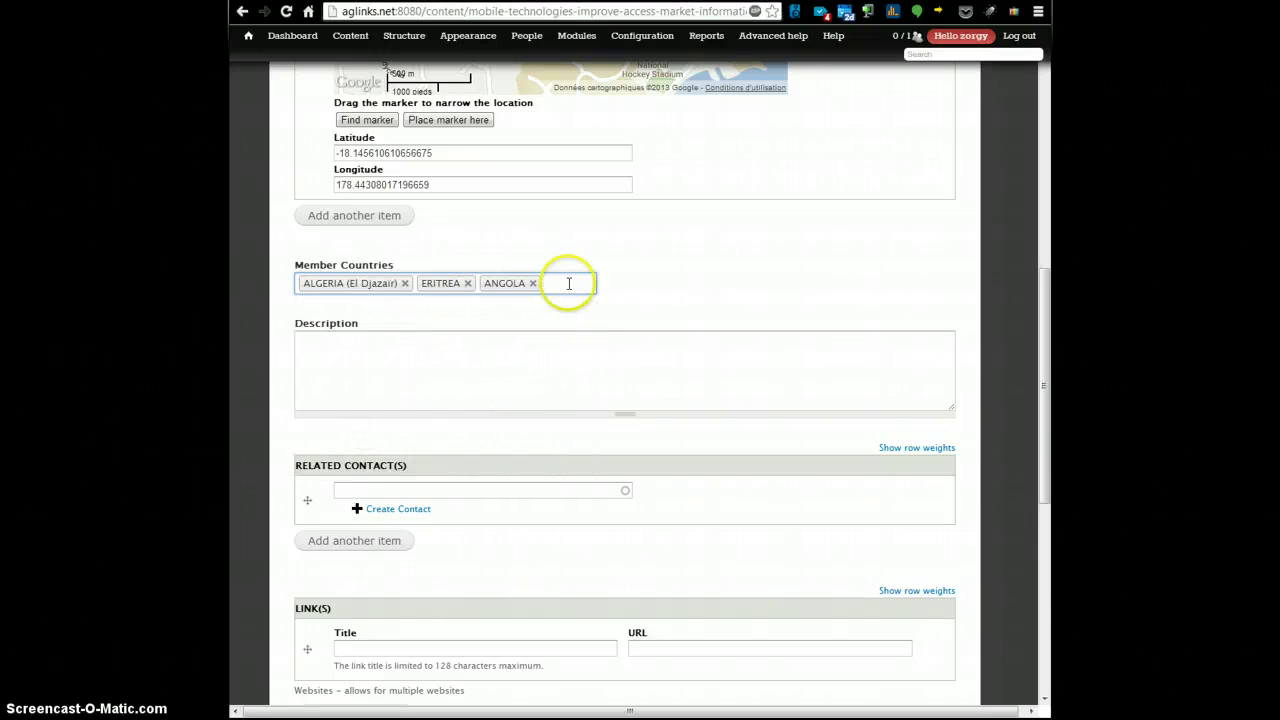
left_click(405, 287)
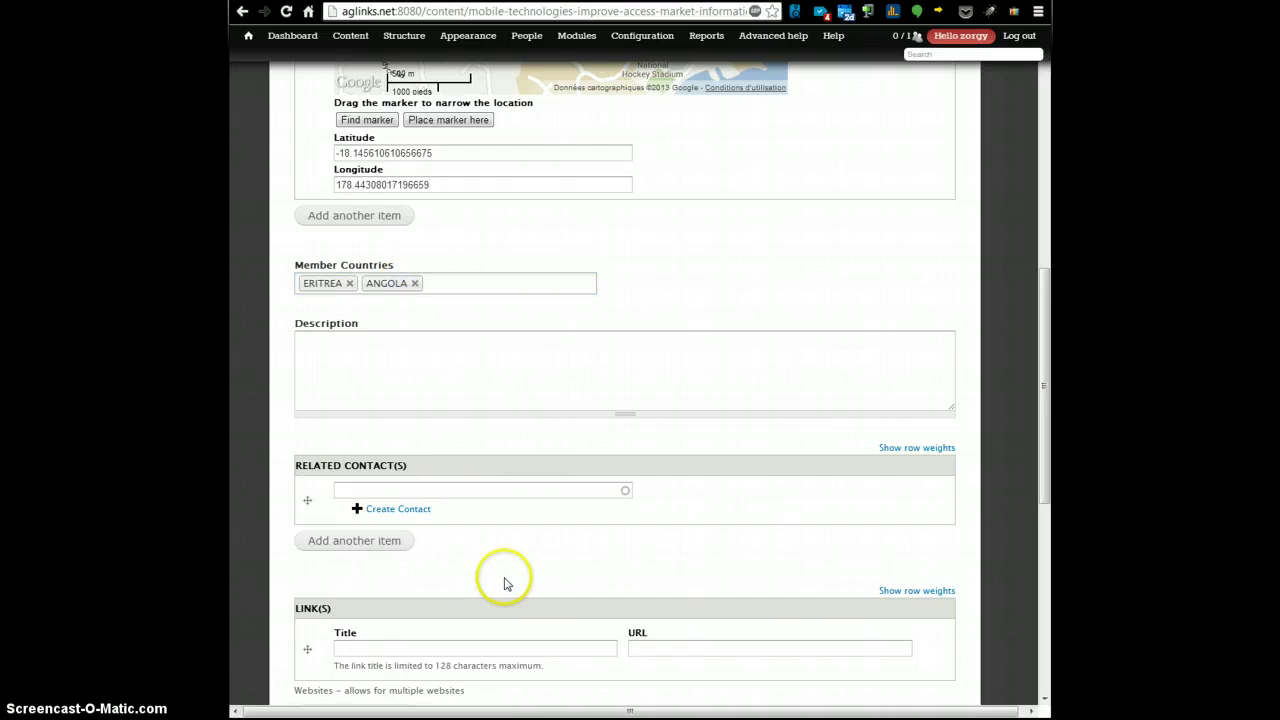
- Look over the Description, Related Contact(s) and Link(s) sections of the organisation form, and activate the related contact field for entry
left_click(436, 391)
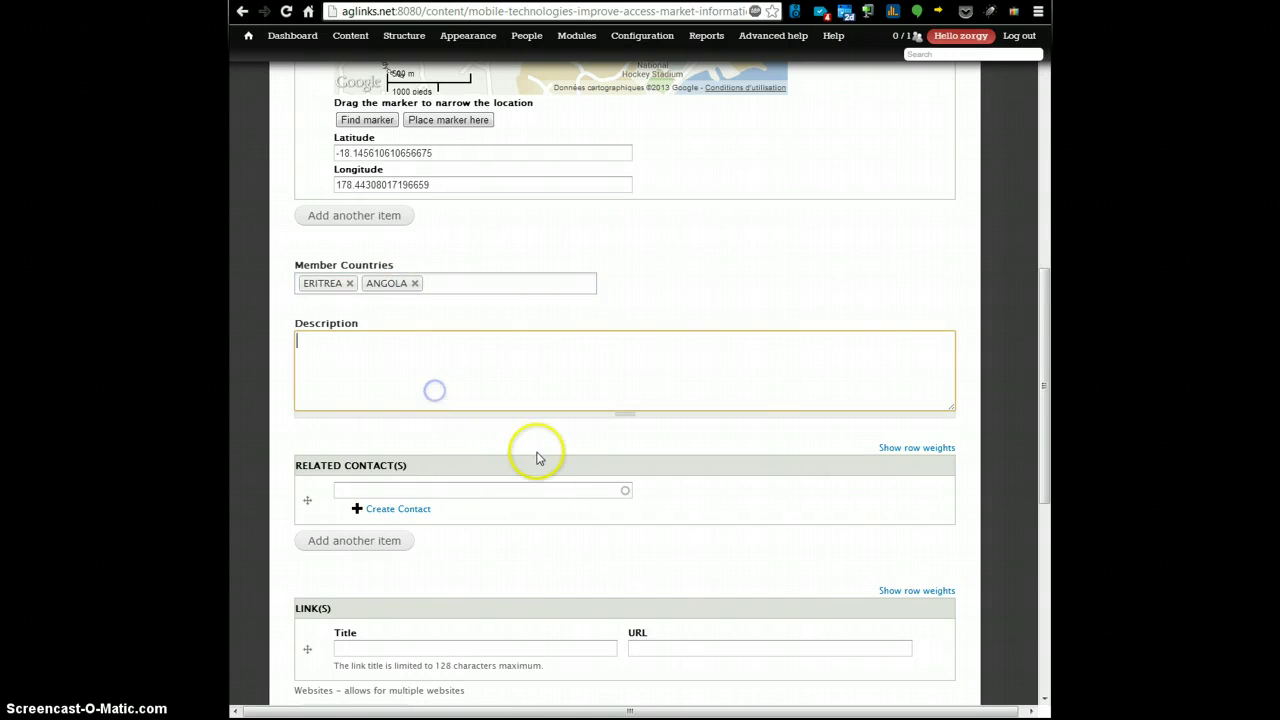
scroll(640, 505, "down", 1)
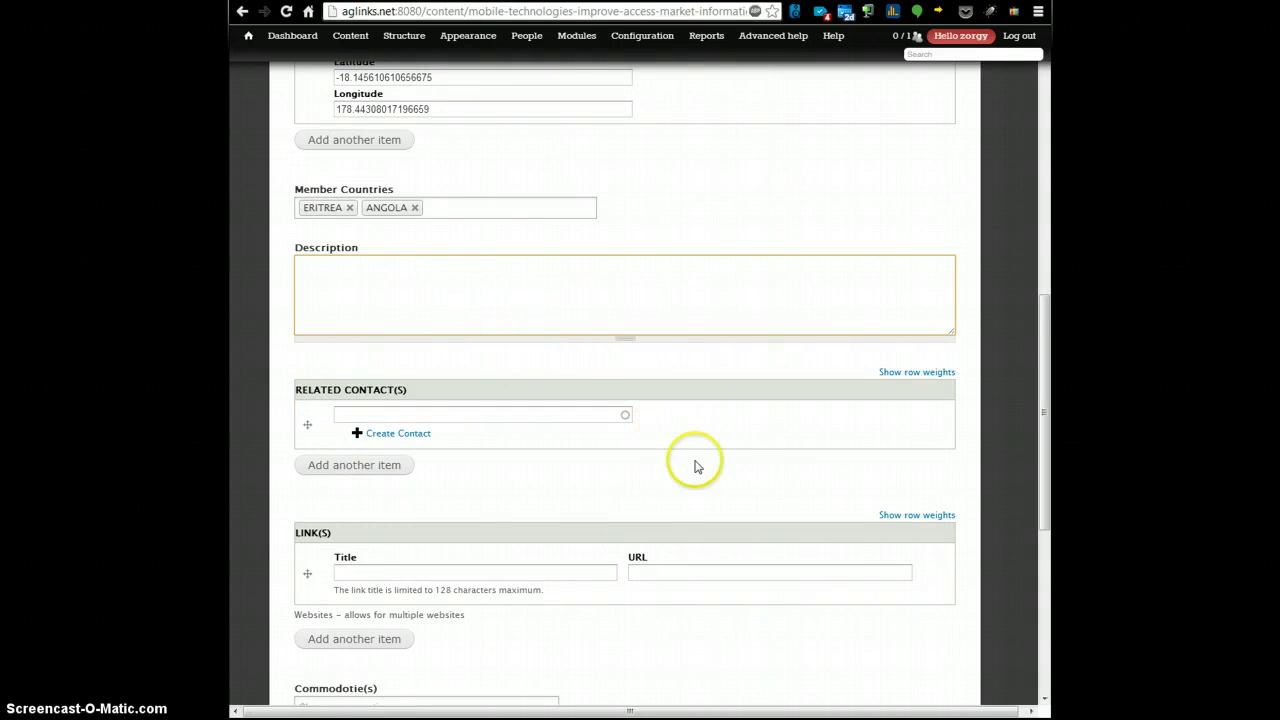
scroll(766, 450, "down", 1)
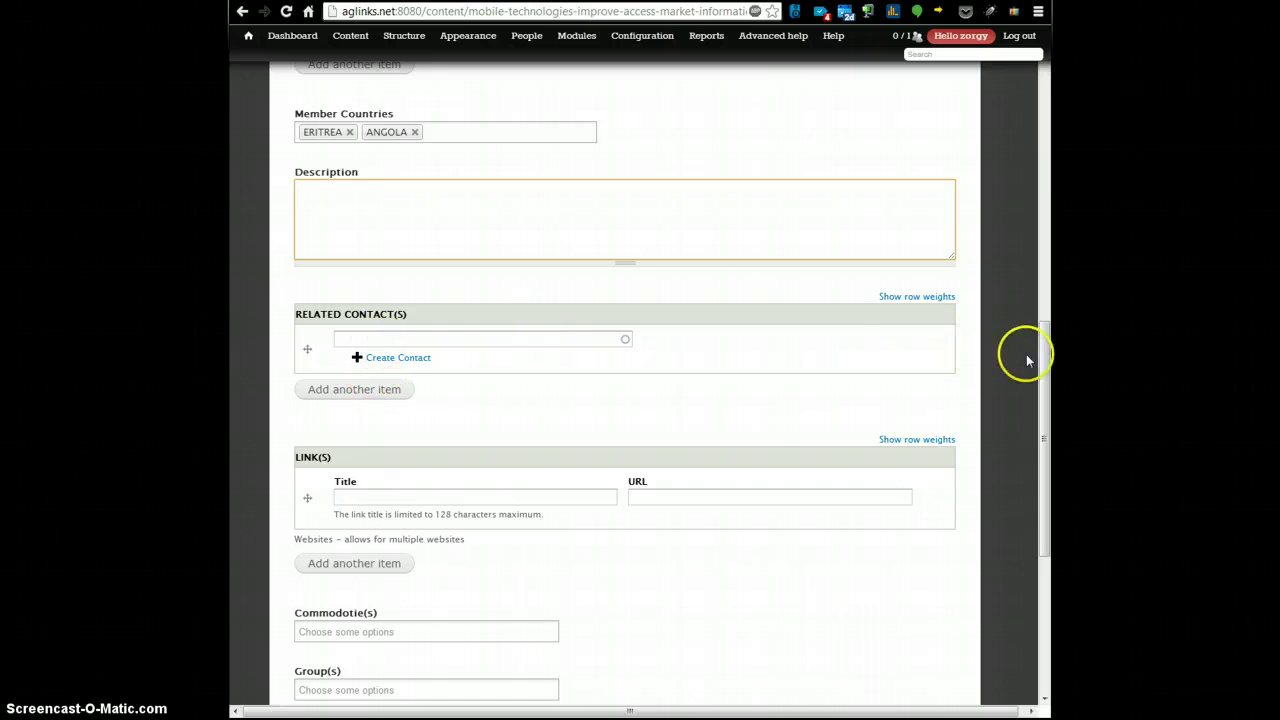
left_click_drag(1043, 349, 1045, 370)
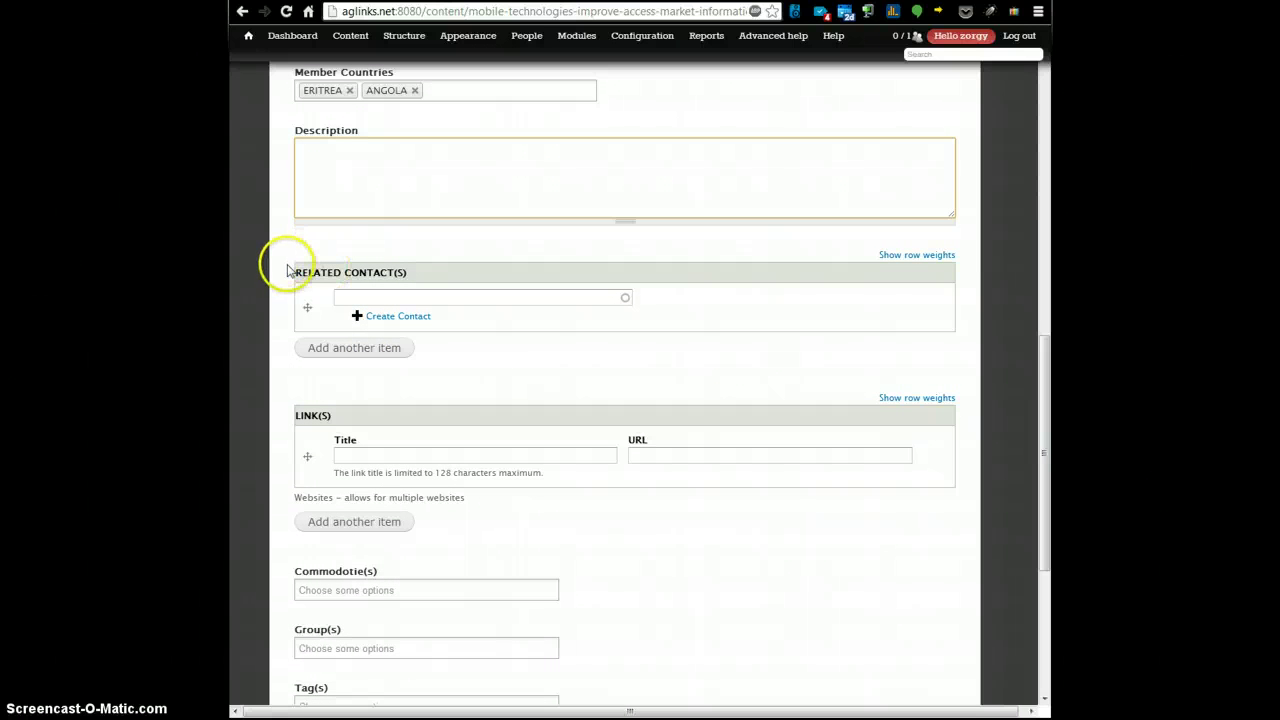
left_click(535, 191)
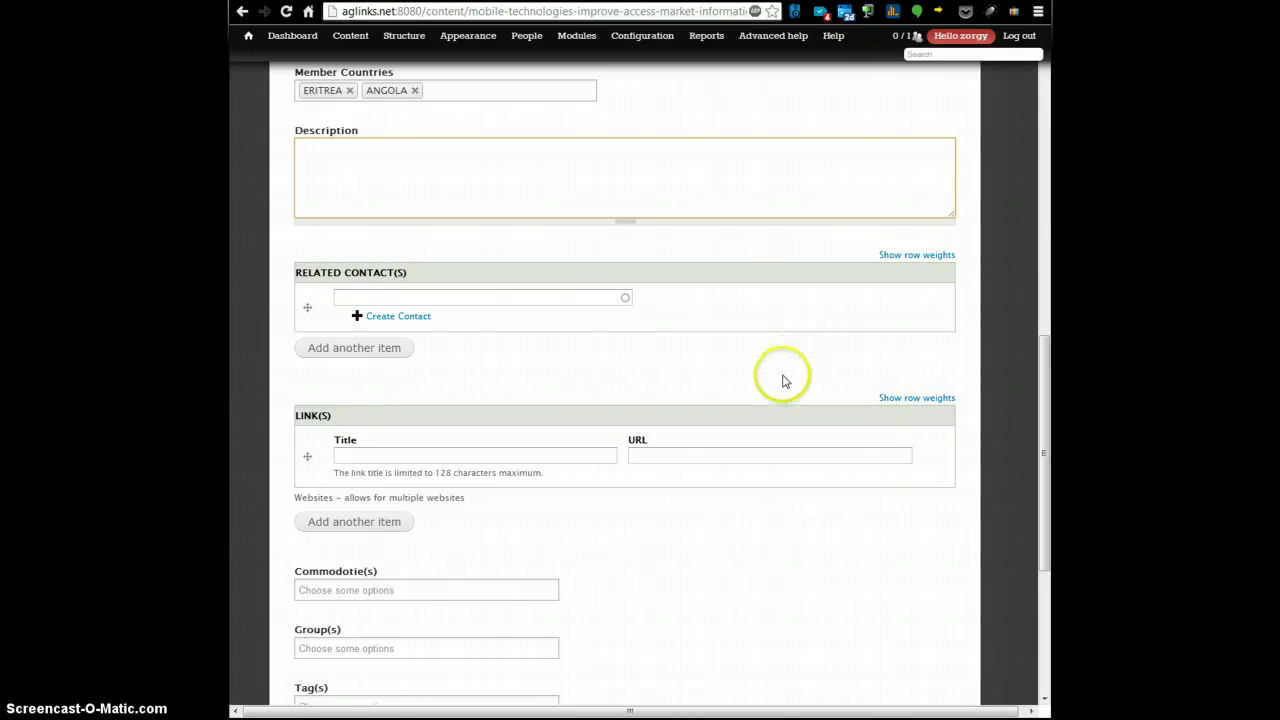
left_click(480, 298)
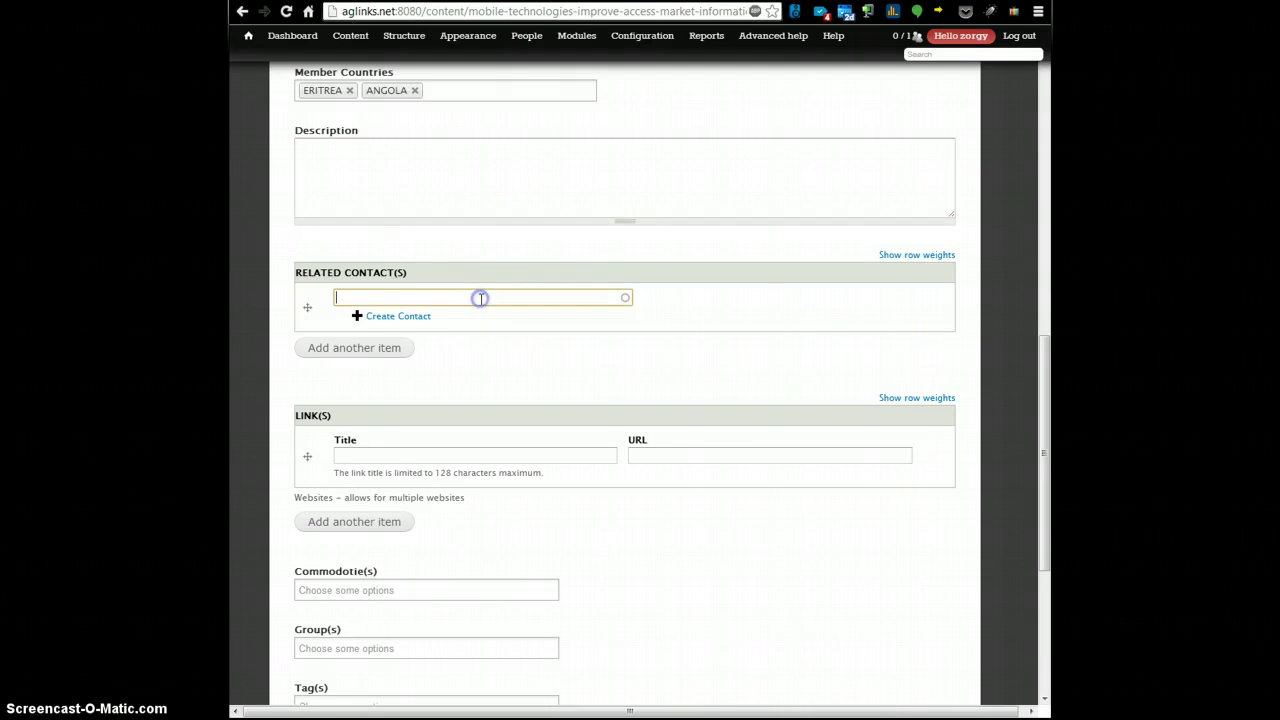